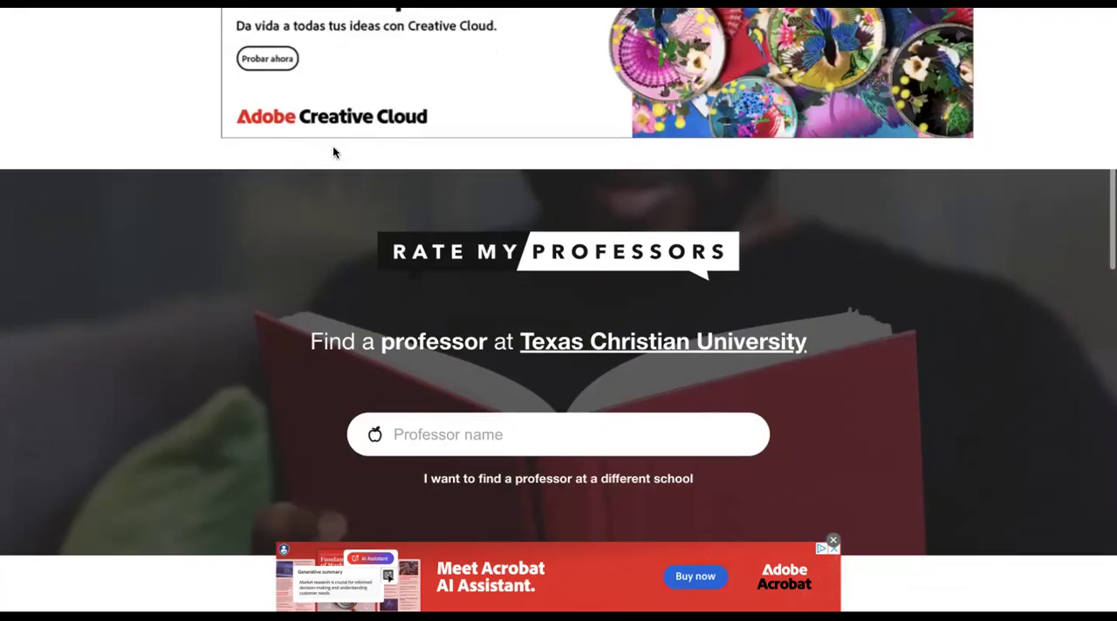
Search Texas Christian University's professors for "A", look through the suggestions and choose one near the start of the list.
scroll(332, 152, down, 1)
scroll(333, 152, down, 1)
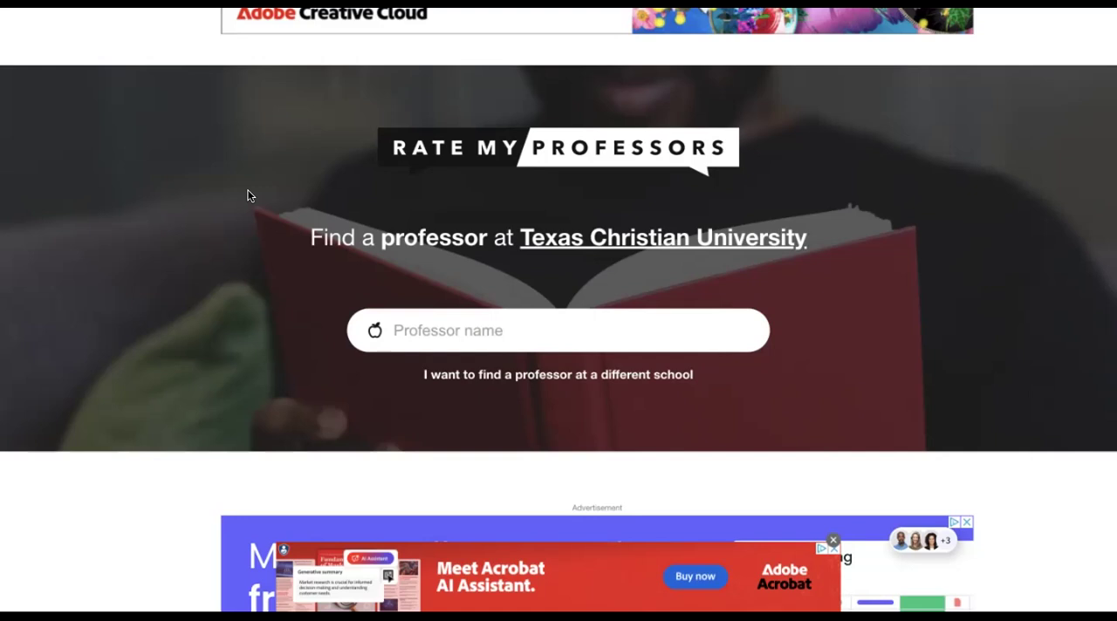
click(406, 321)
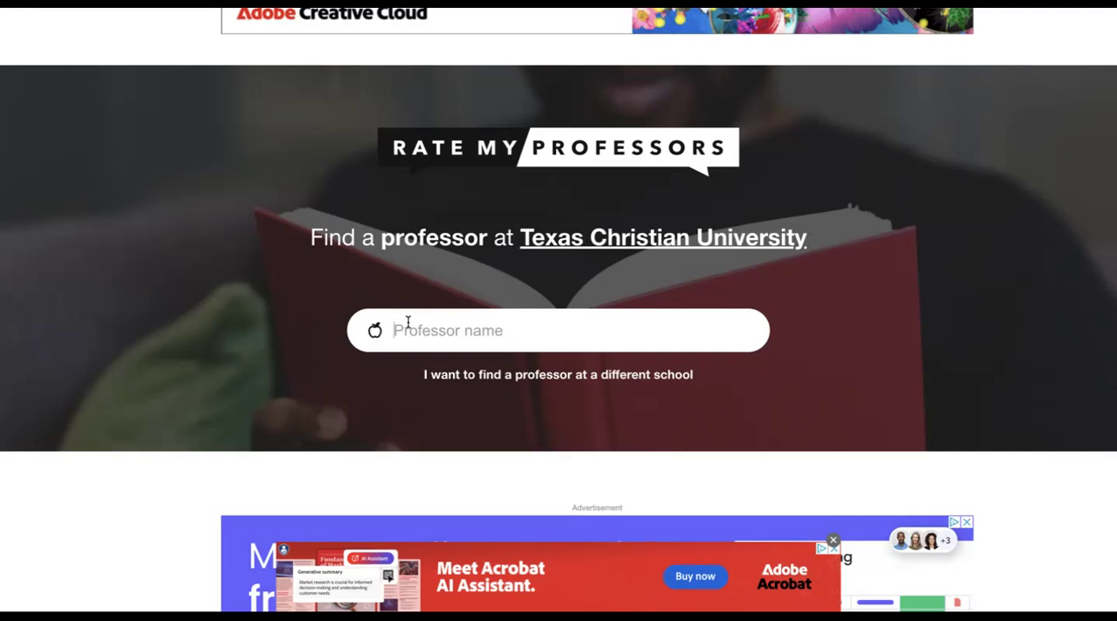
text(A)
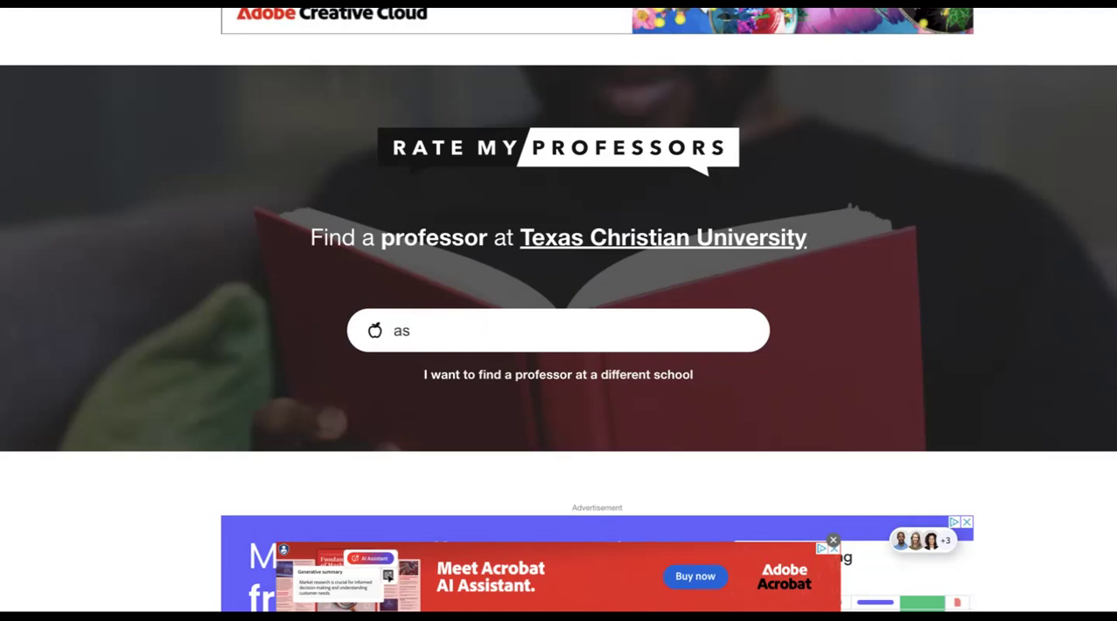
scroll(448, 466, down, 3)
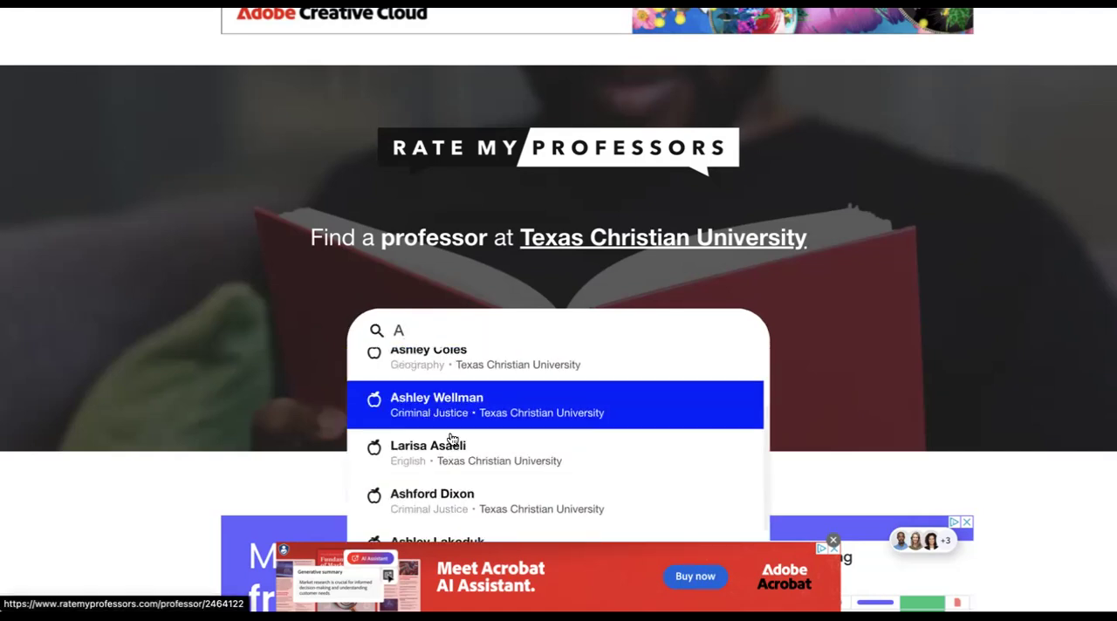
scroll(449, 463, up, 3)
click(400, 373)
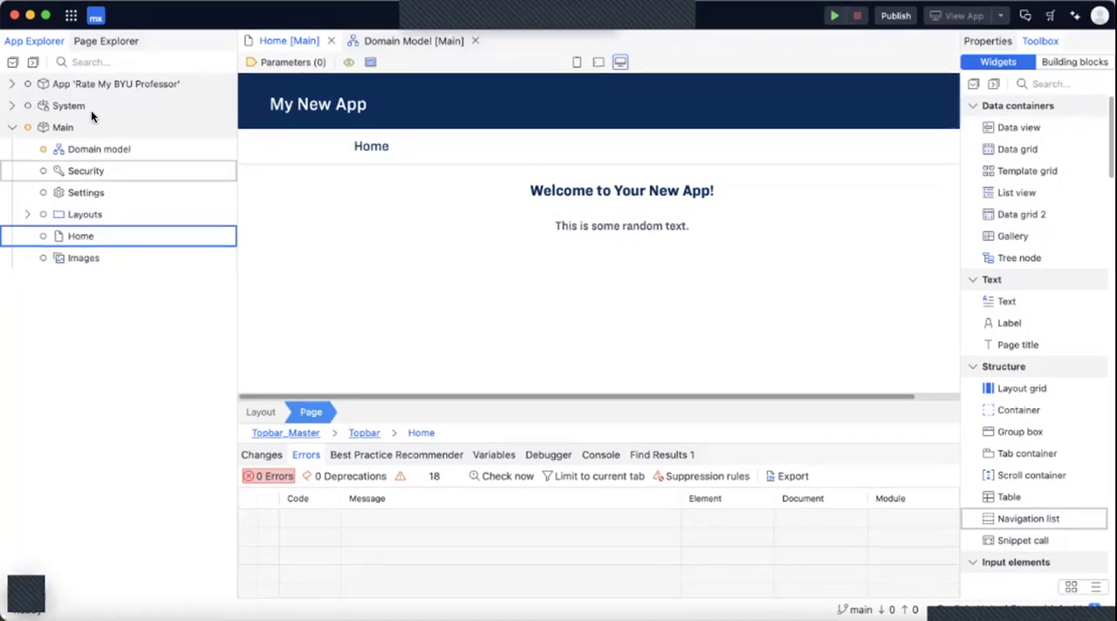
Generate overview pages for the Course, Professor and Rating entities from the Main module's domain model, keeping the Topbar and PopupLayout layouts.
click(121, 152)
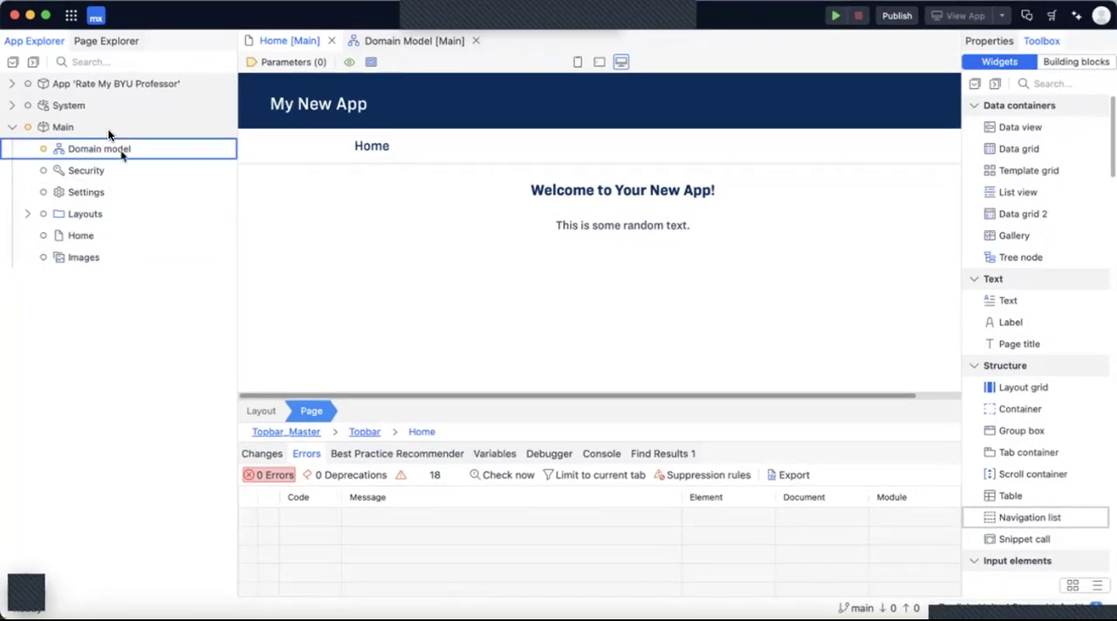
double_click(121, 152)
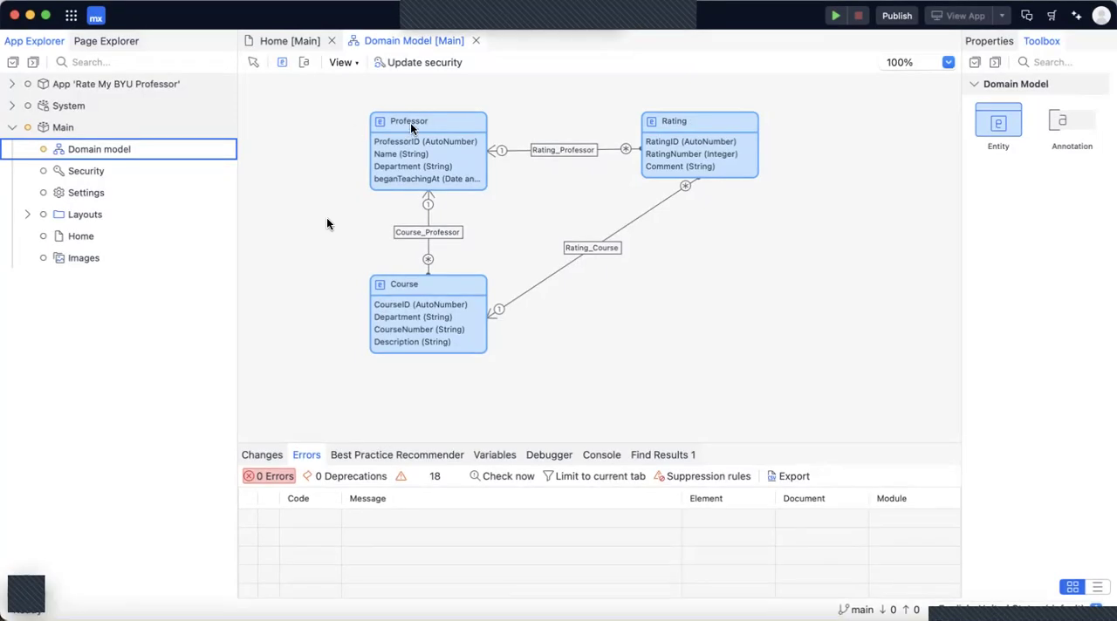
right_click(387, 127)
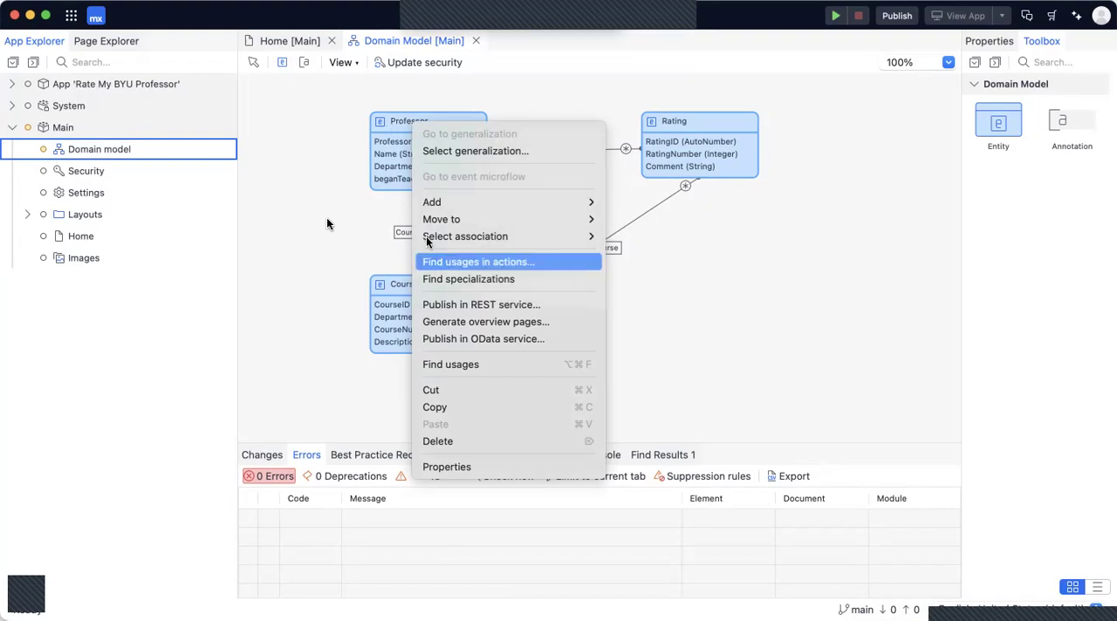
click(457, 322)
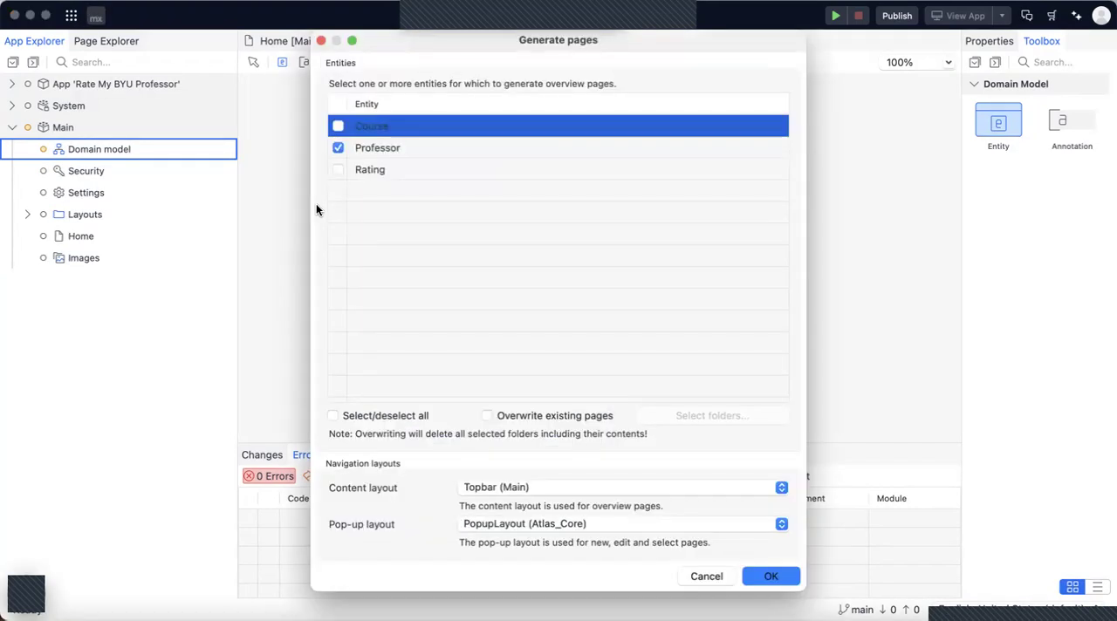
click(339, 126)
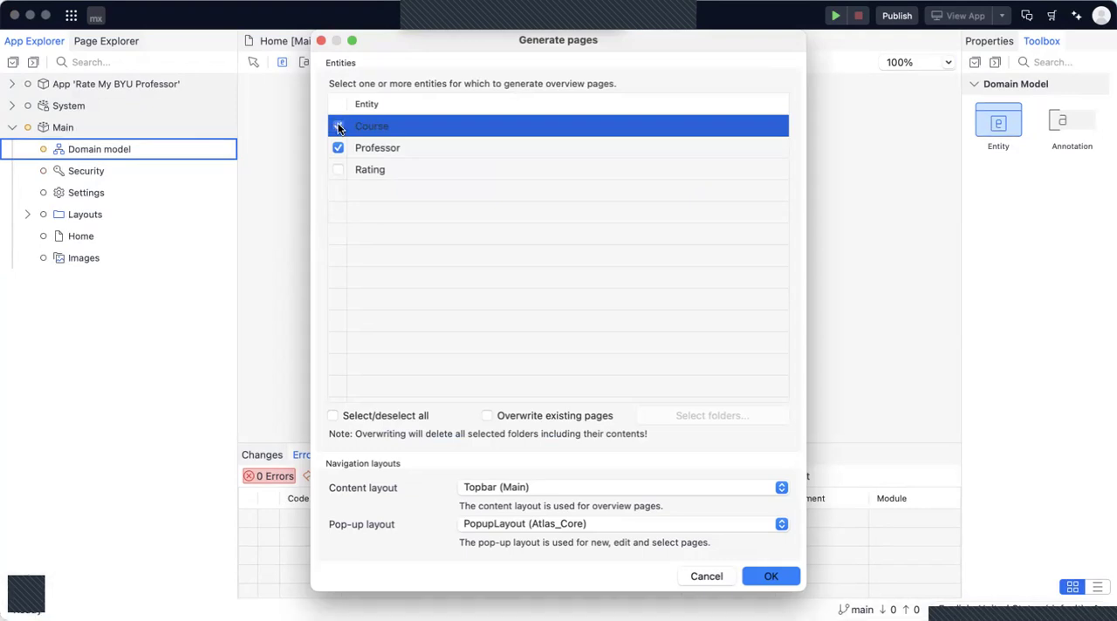
click(337, 171)
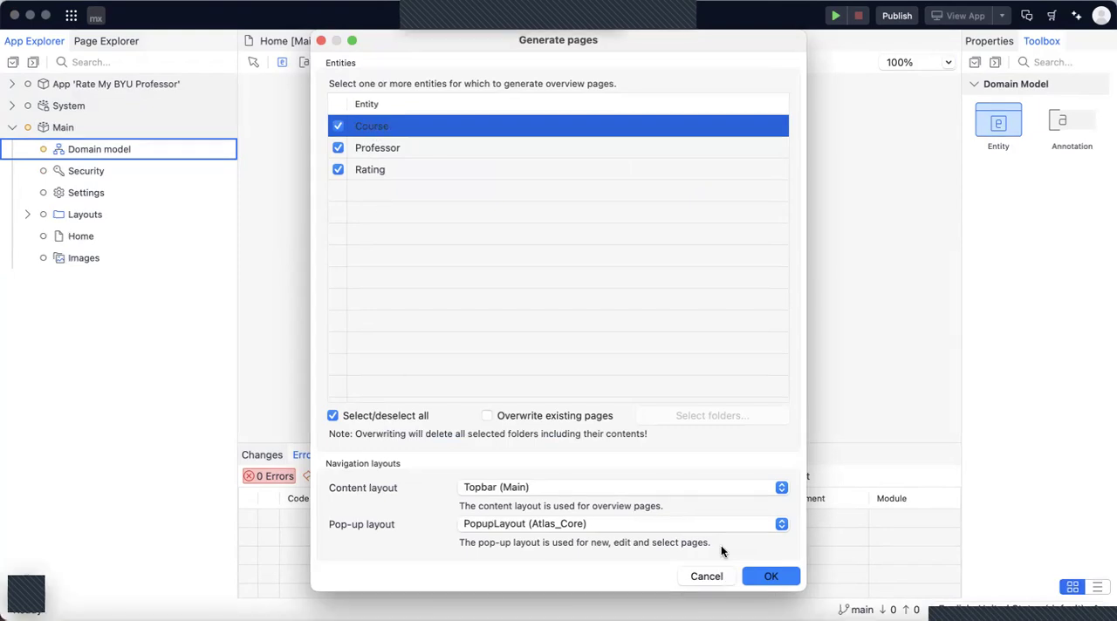
click(763, 578)
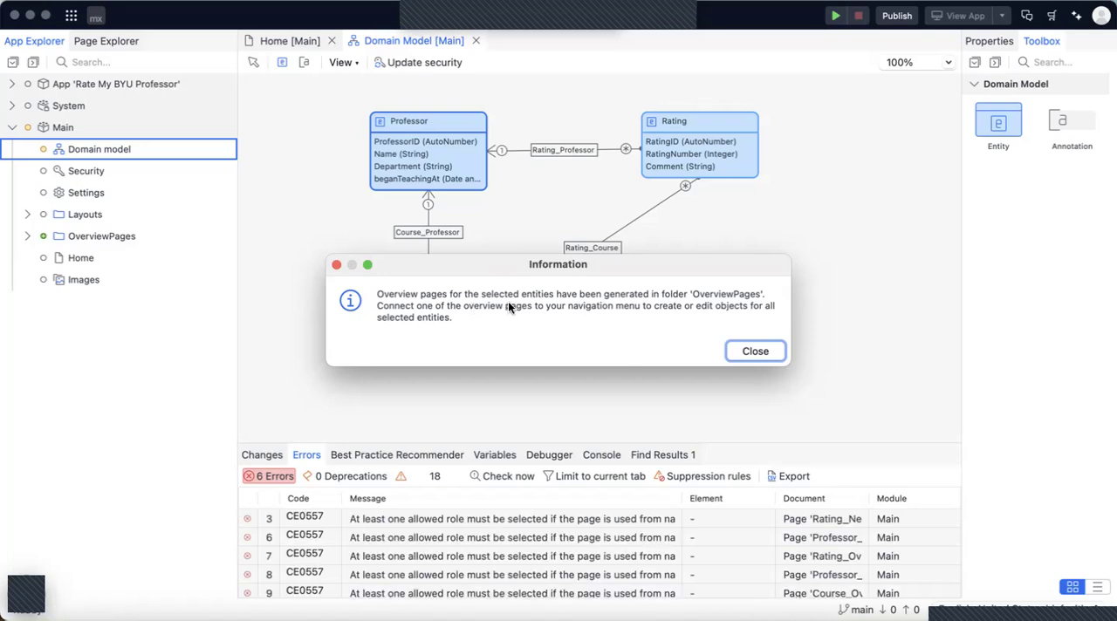
click(730, 348)
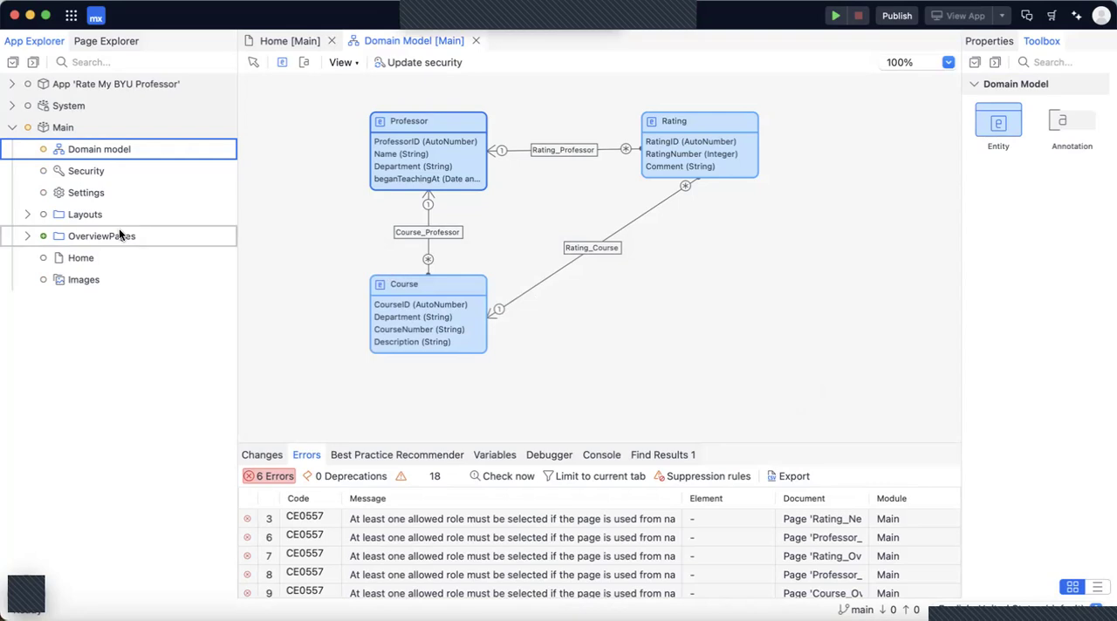
Expand the OverviewPages folder and open the Course_Overview page.
click(27, 235)
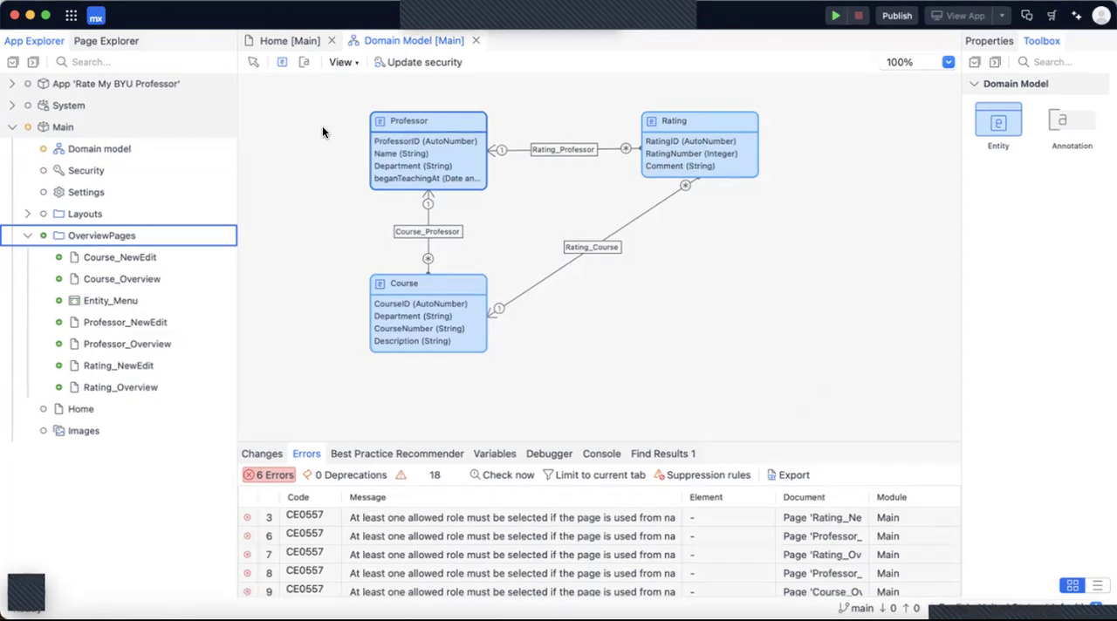
key(Down)
key(Down)
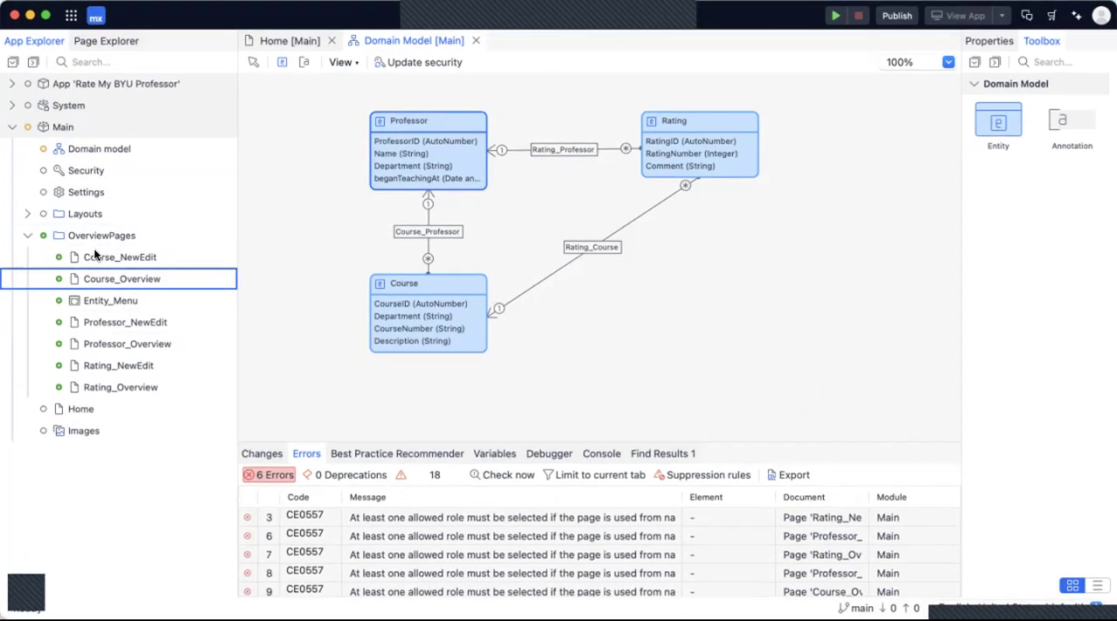
key(Return)
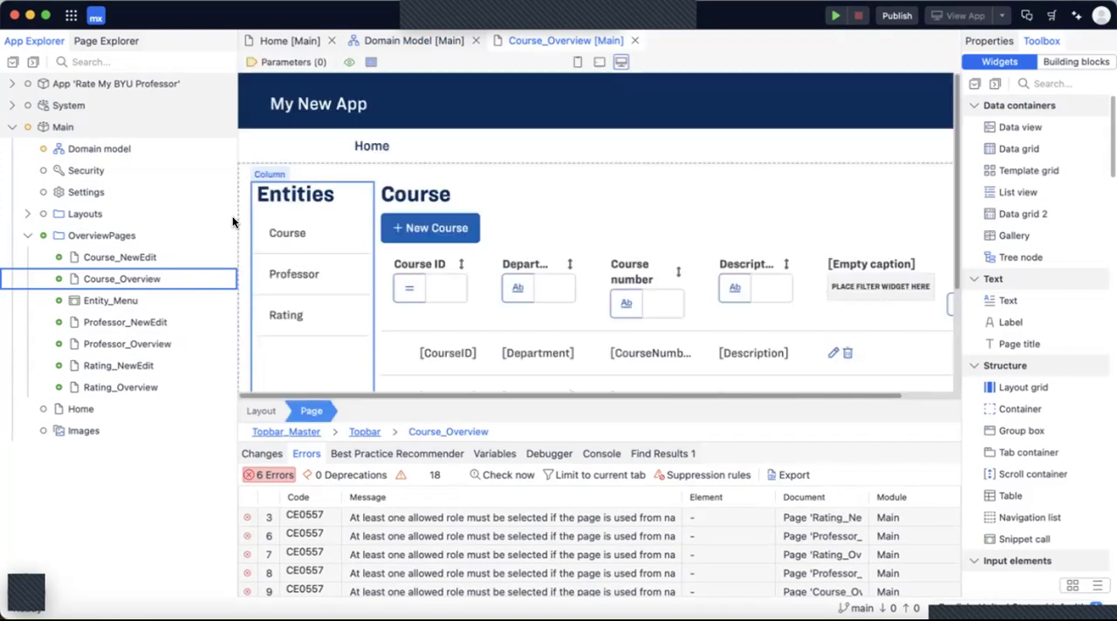
Examine the Course overview page's entity menu, data grid columns, filters and edit and delete controls.
scroll(309, 225, down, 3)
click(416, 206)
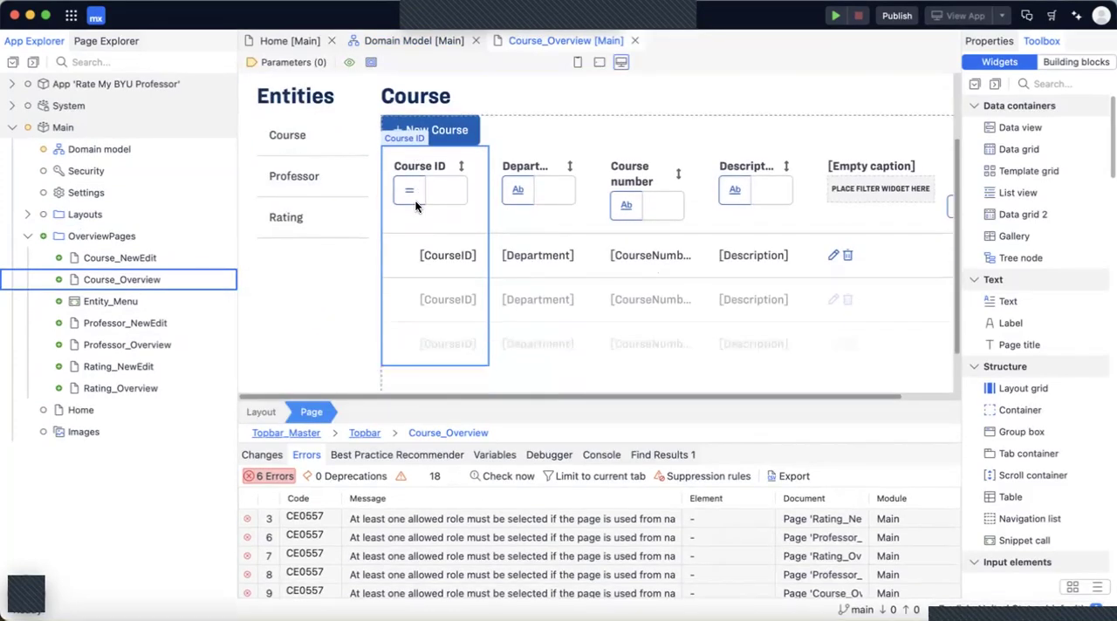
scroll(418, 235, down, 1)
scroll(422, 274, up, 1)
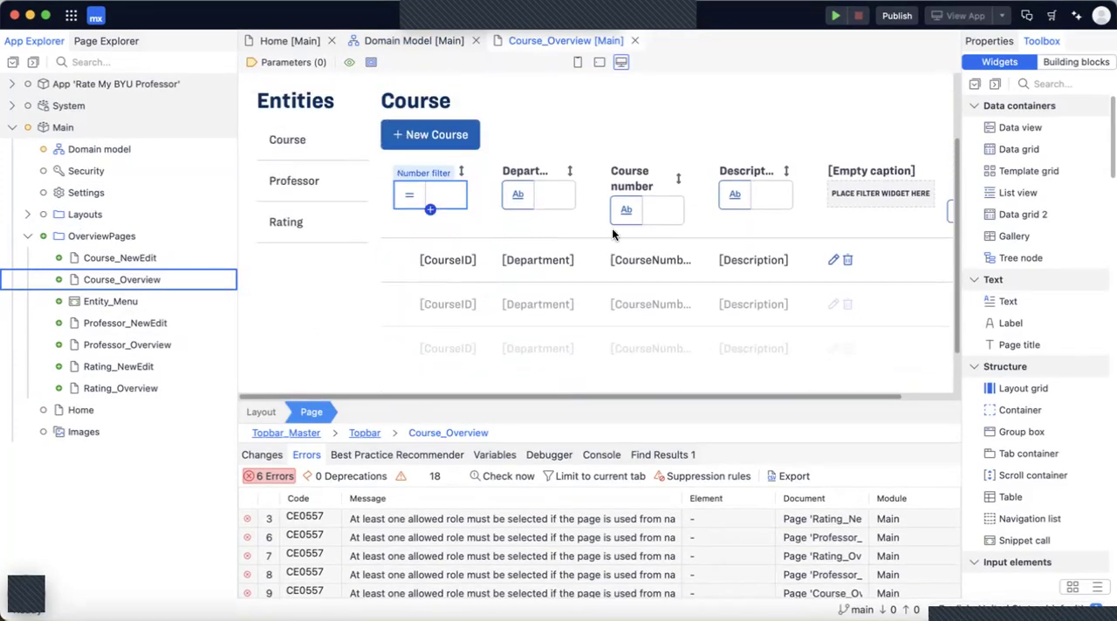
scroll(732, 259, right, 2)
scroll(731, 262, left, 2)
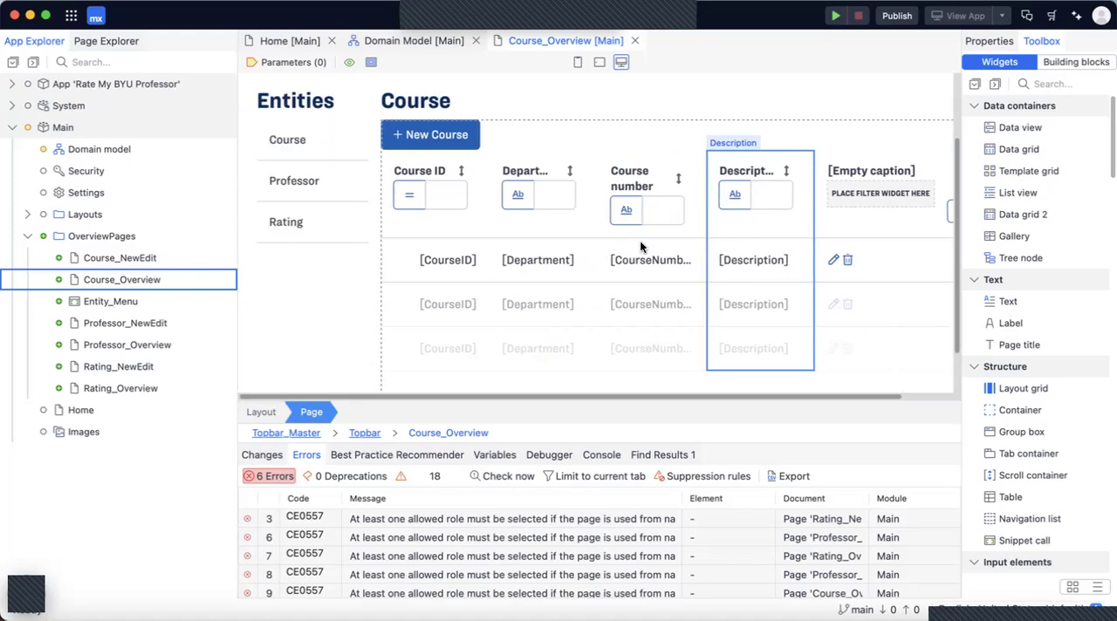
scroll(571, 270, right, 1)
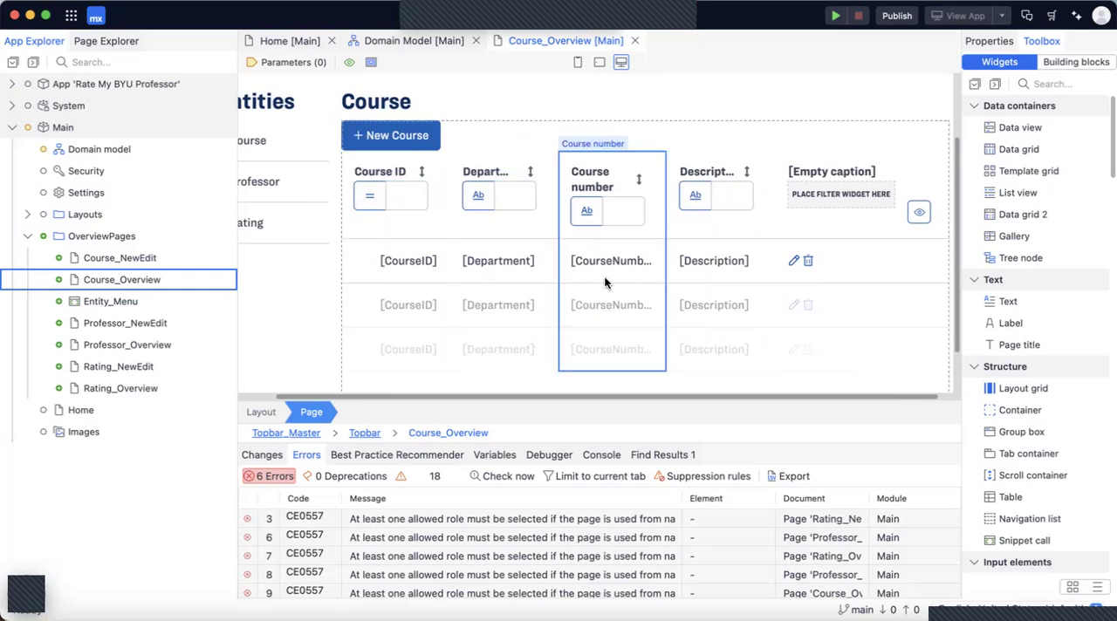
scroll(377, 260, left, 1)
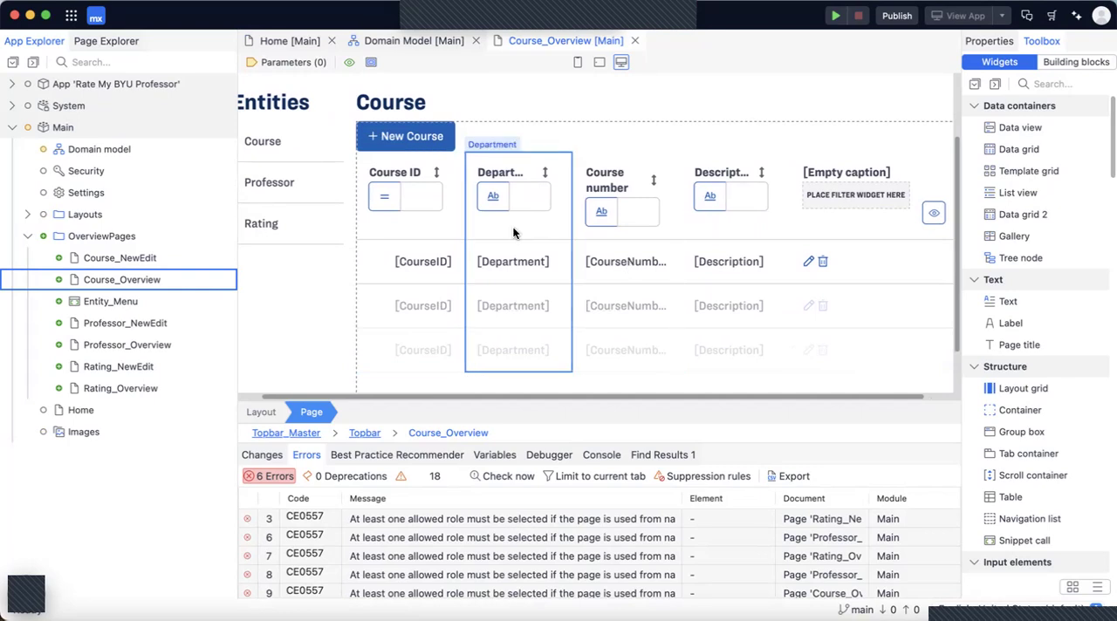
scroll(534, 261, right, 2)
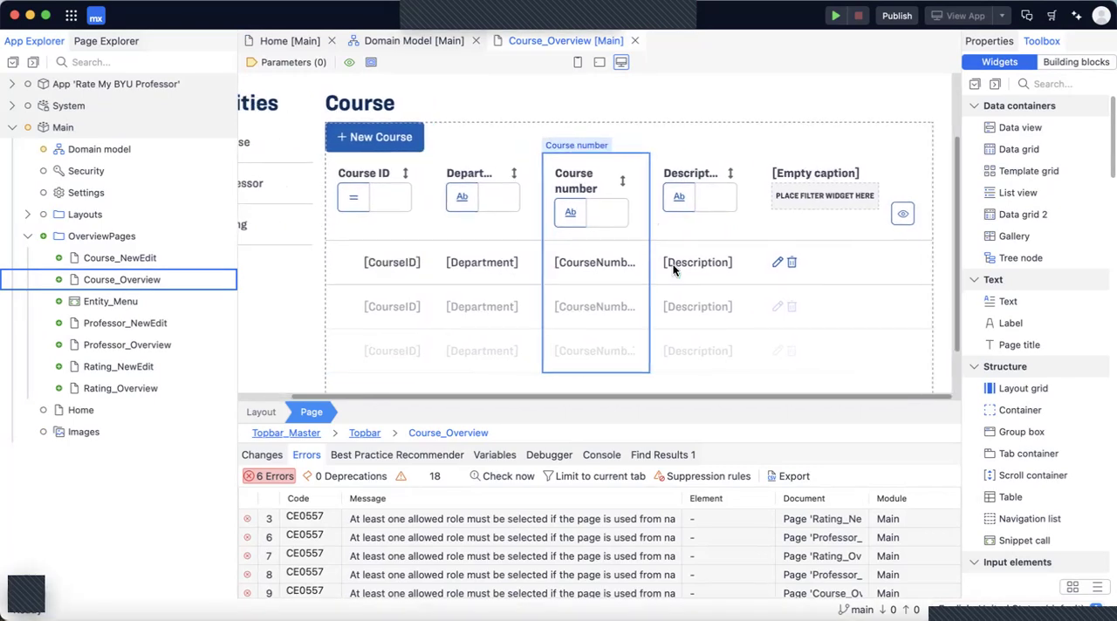
scroll(637, 270, left, 3)
scroll(637, 273, up, 3)
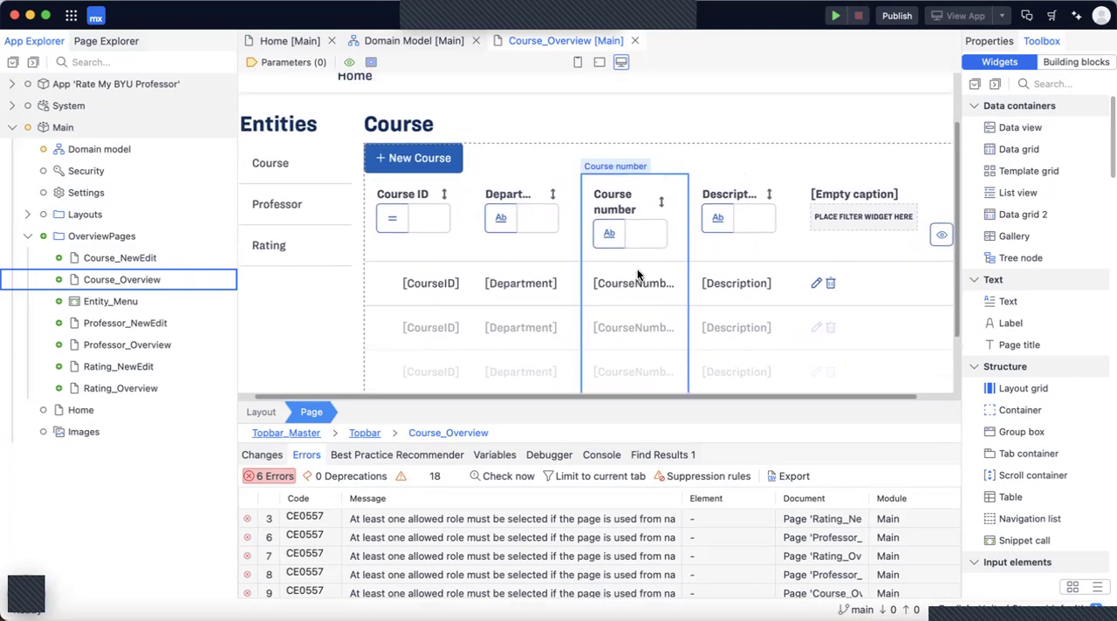
scroll(637, 269, down, 2)
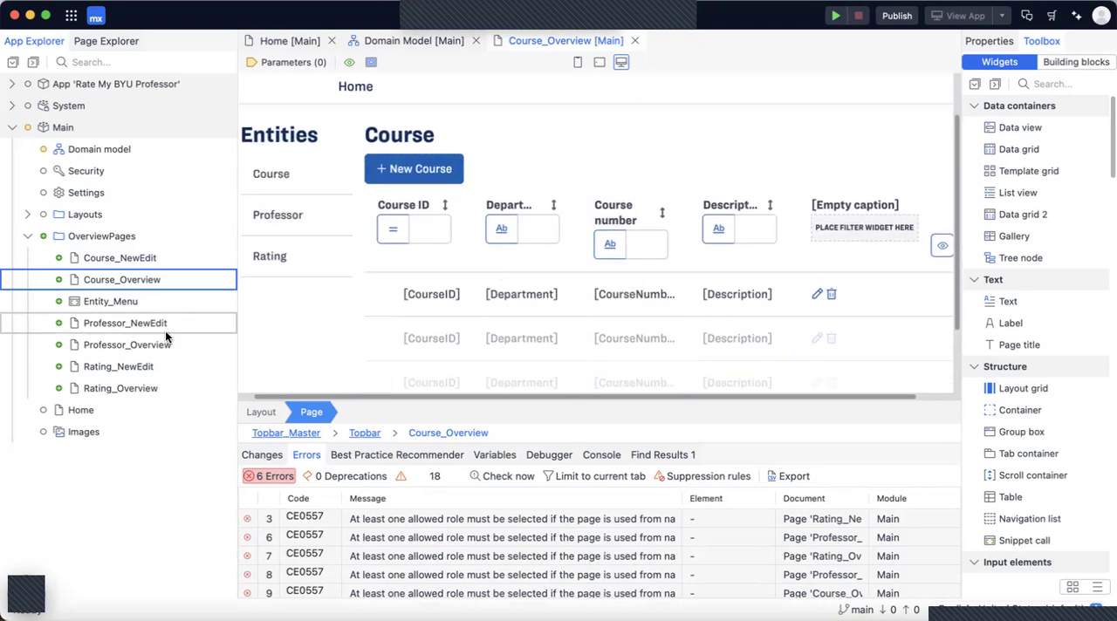
Open the Professor_Overview page and view its data grid of professor attributes.
click(139, 344)
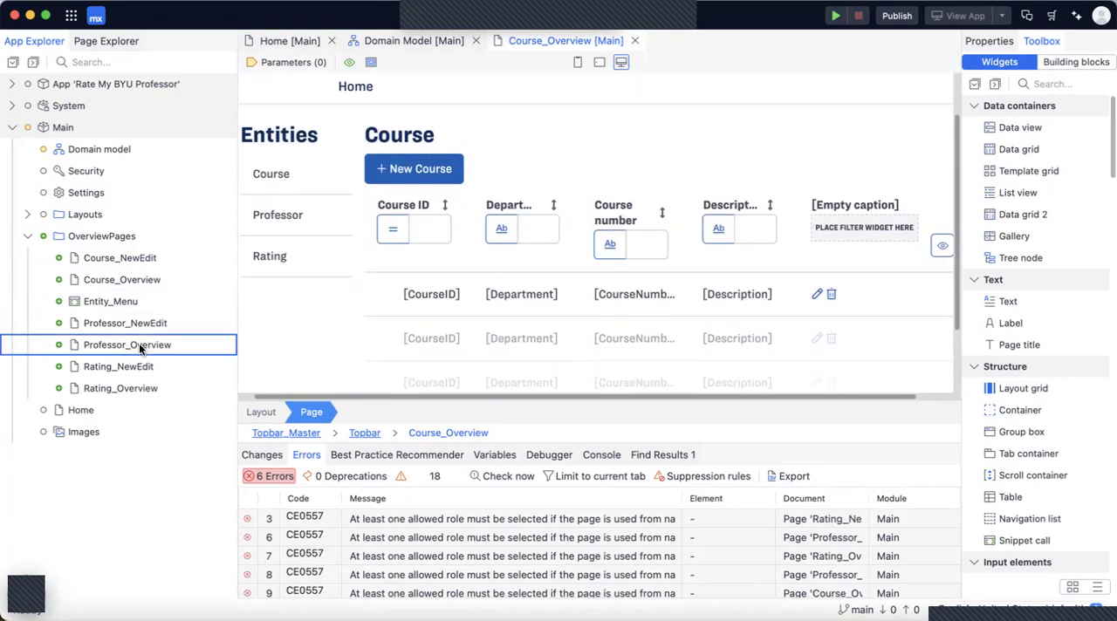
double_click(138, 345)
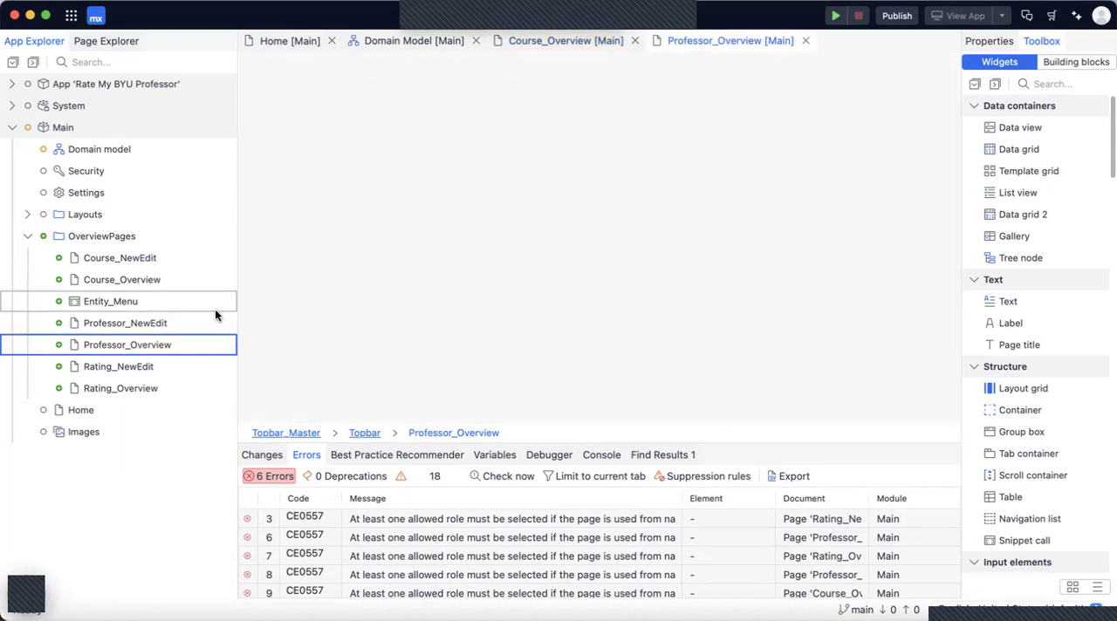
scroll(412, 304, down, 3)
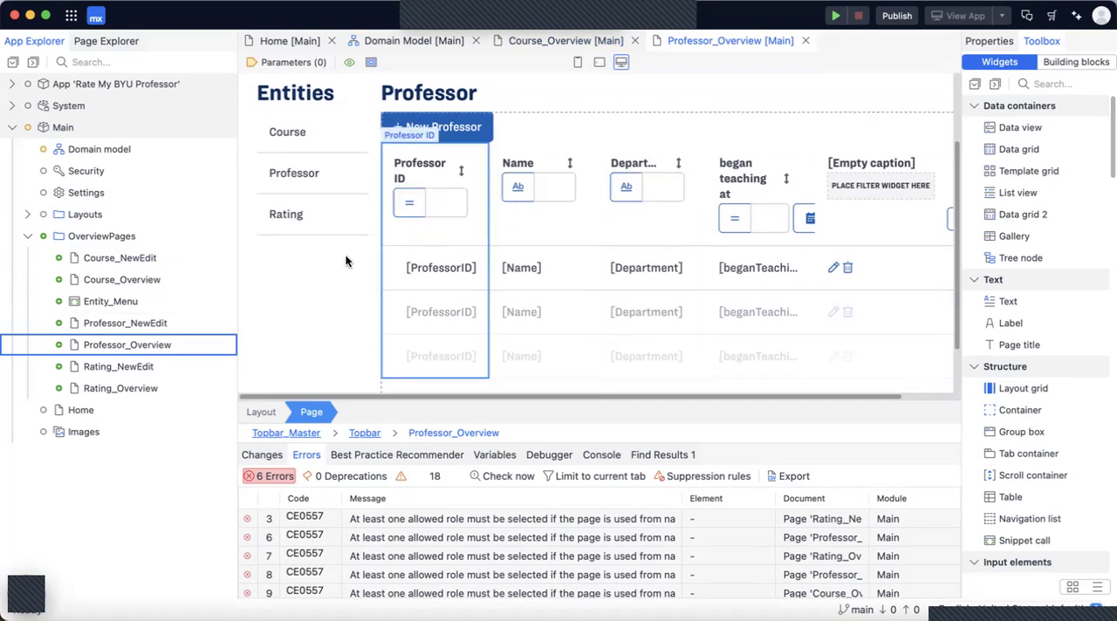
Open the Rating_Overview page and review its rating columns, filters and new-record button.
click(117, 389)
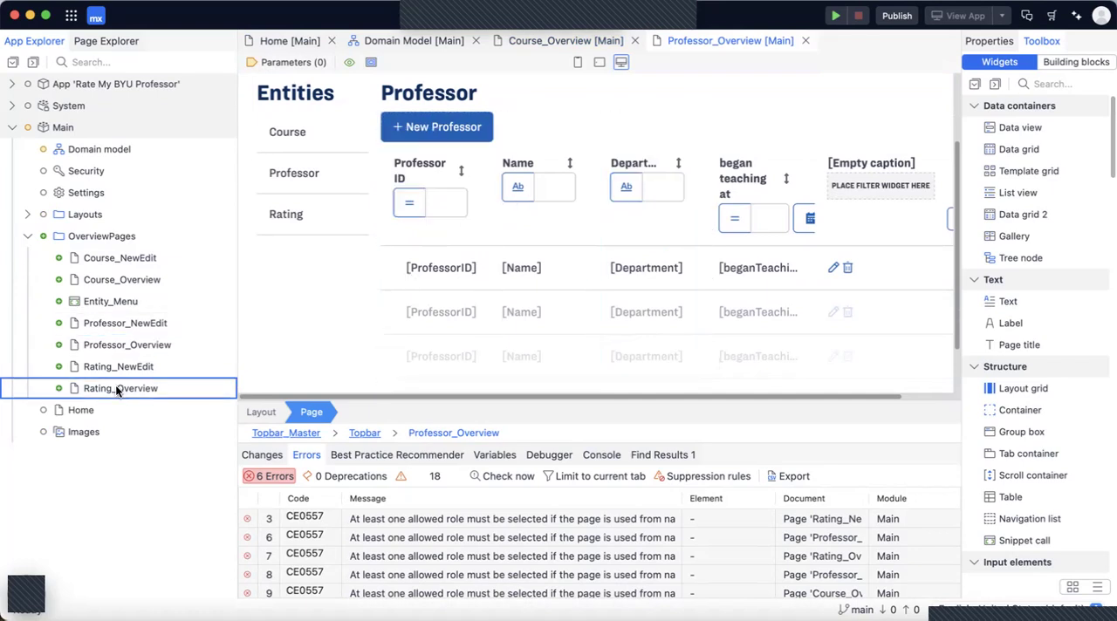
double_click(118, 389)
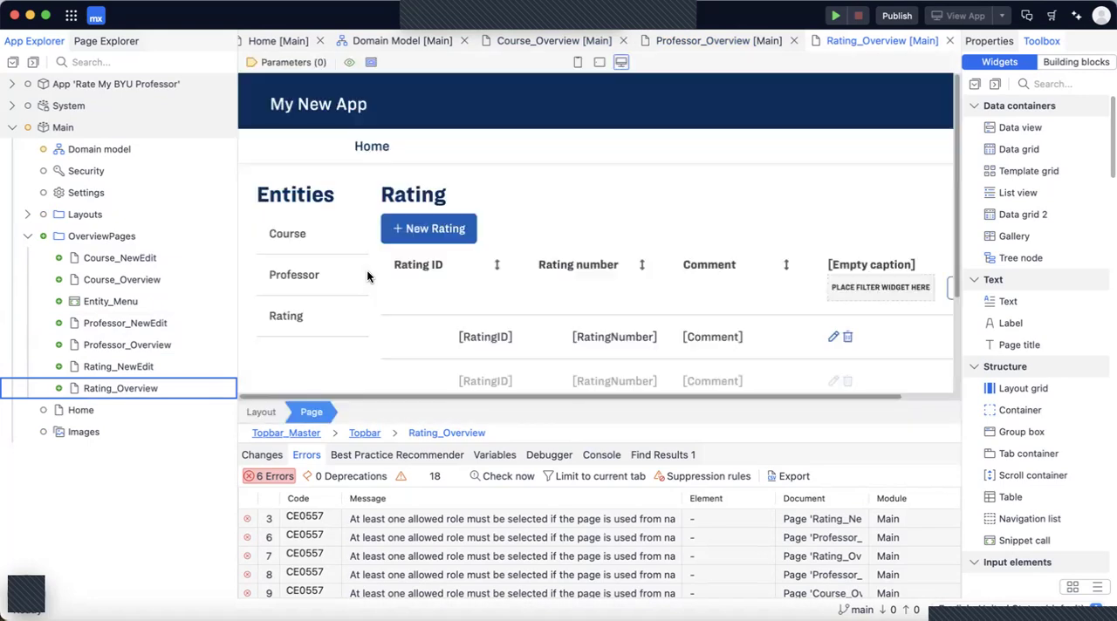
scroll(464, 272, down, 2)
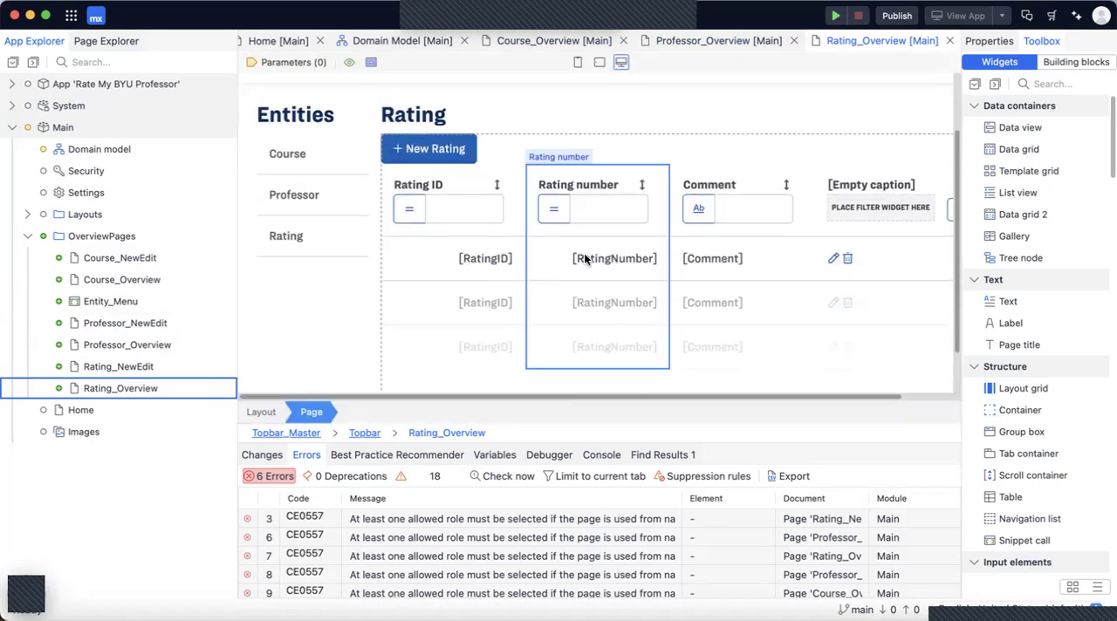
scroll(584, 259, up, 1)
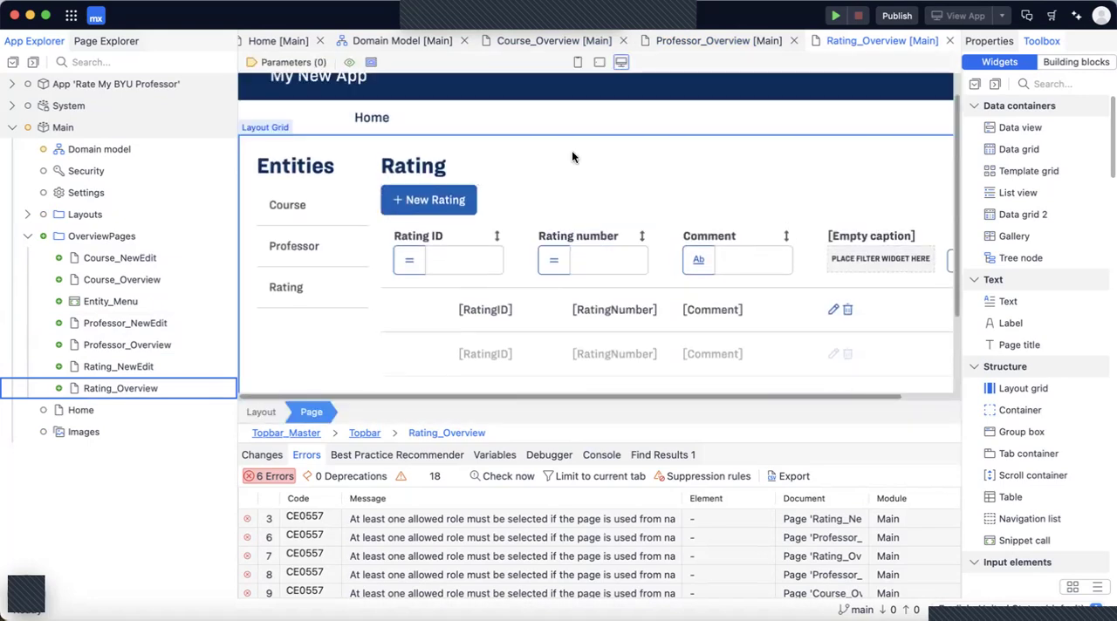
scroll(571, 157, right, 2)
scroll(572, 152, left, 2)
scroll(572, 152, up, 2)
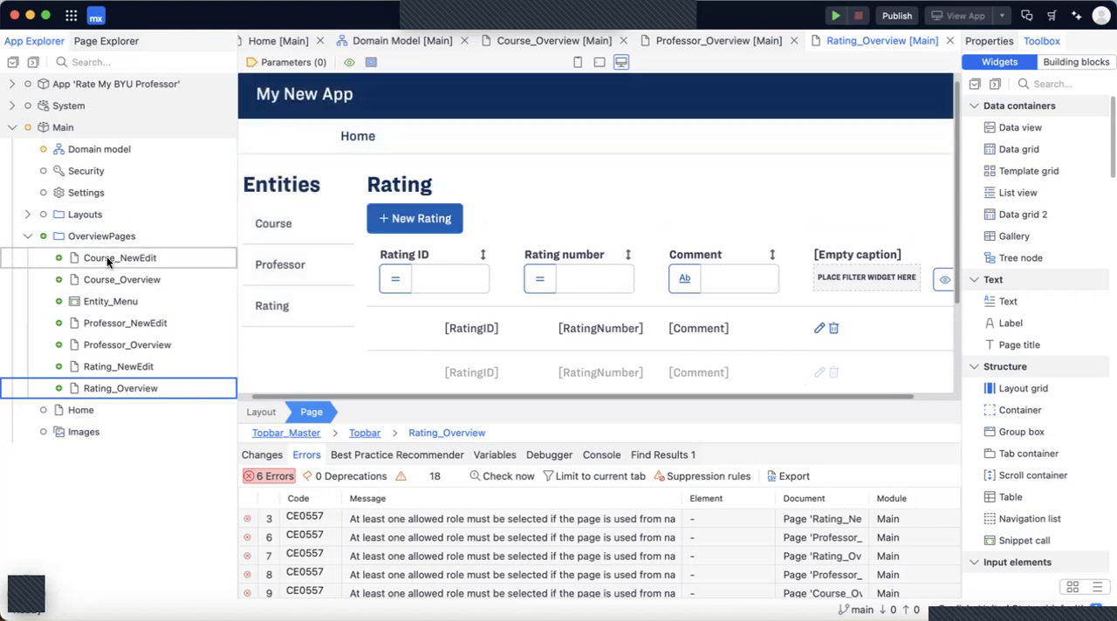
Open the Professor_NewEdit page to view its edit form, and close it again.
double_click(129, 323)
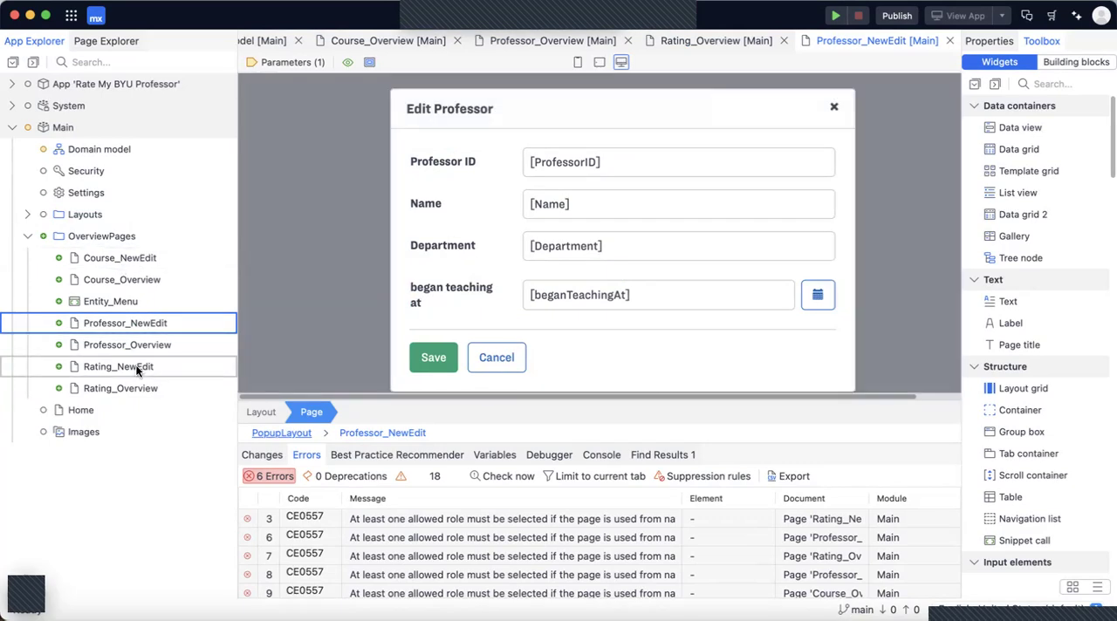
click(950, 41)
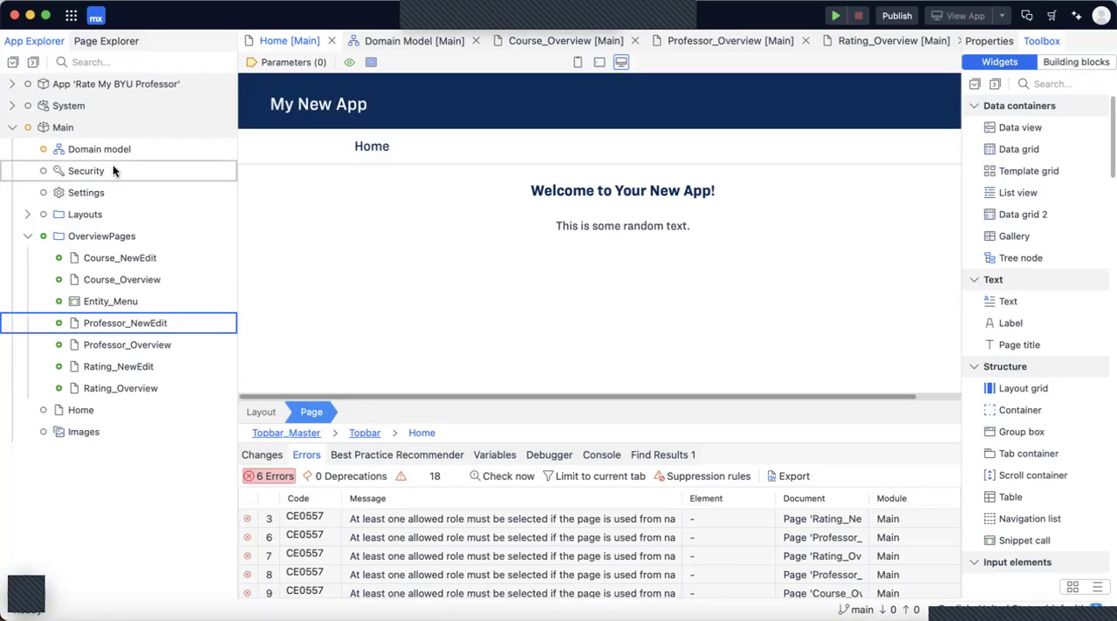
Add a menu item captioned "Professors" to the responsive web menu in the app's navigation.
click(11, 84)
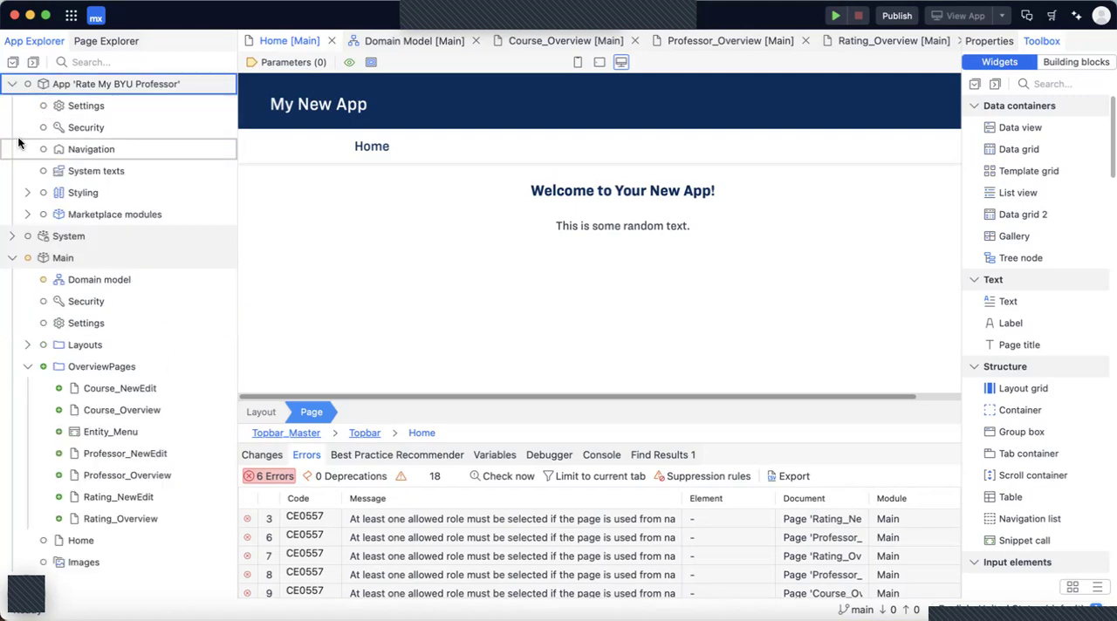
click(92, 149)
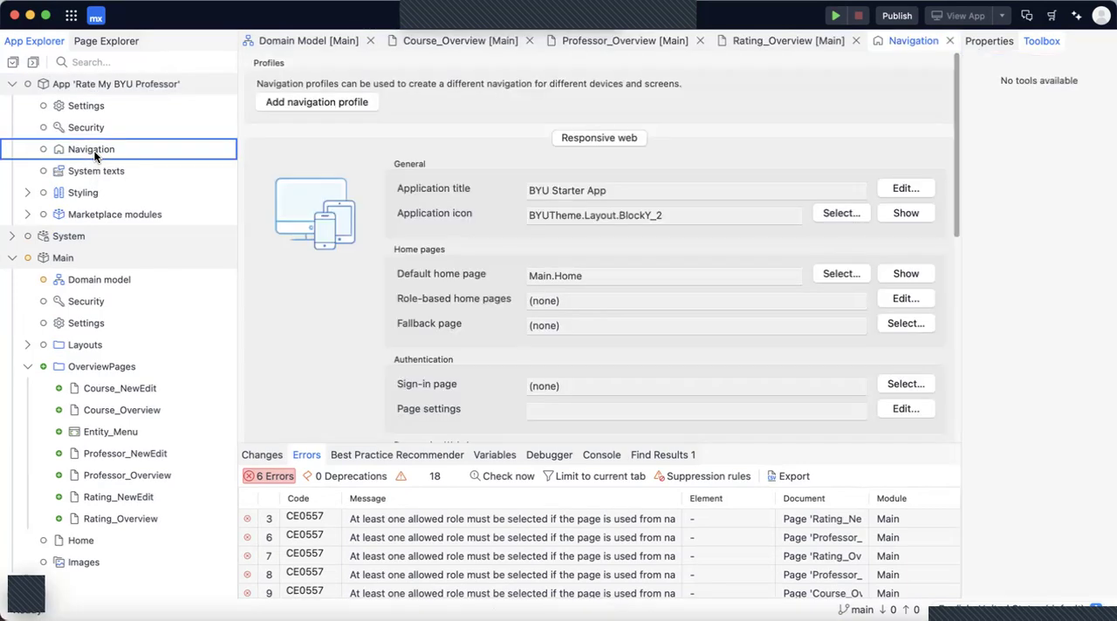
scroll(452, 254, down, 5)
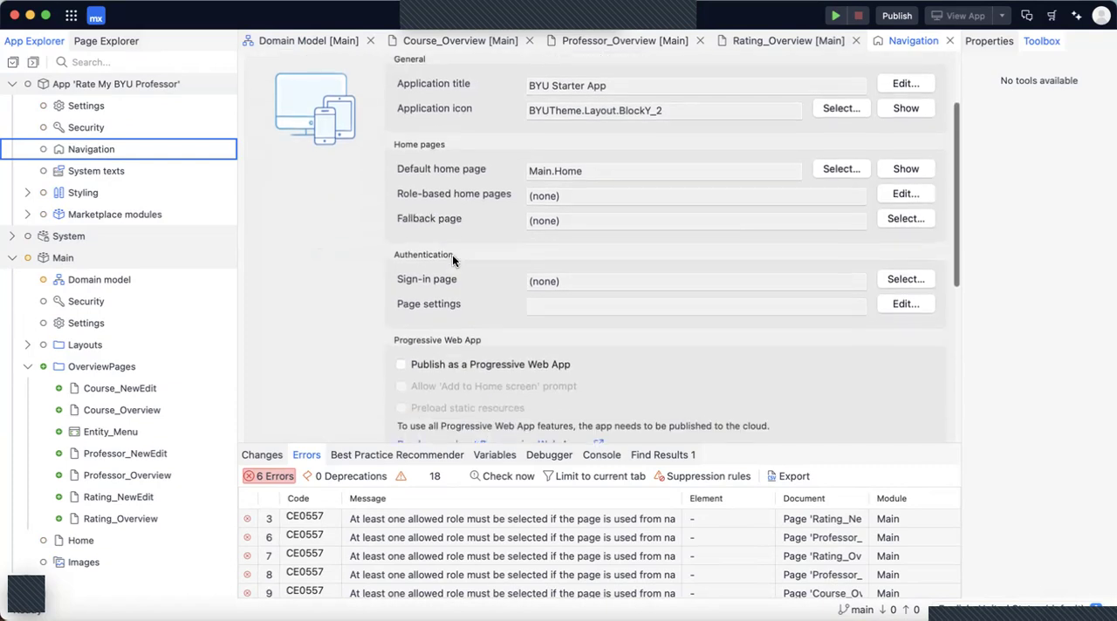
scroll(452, 259, down, 4)
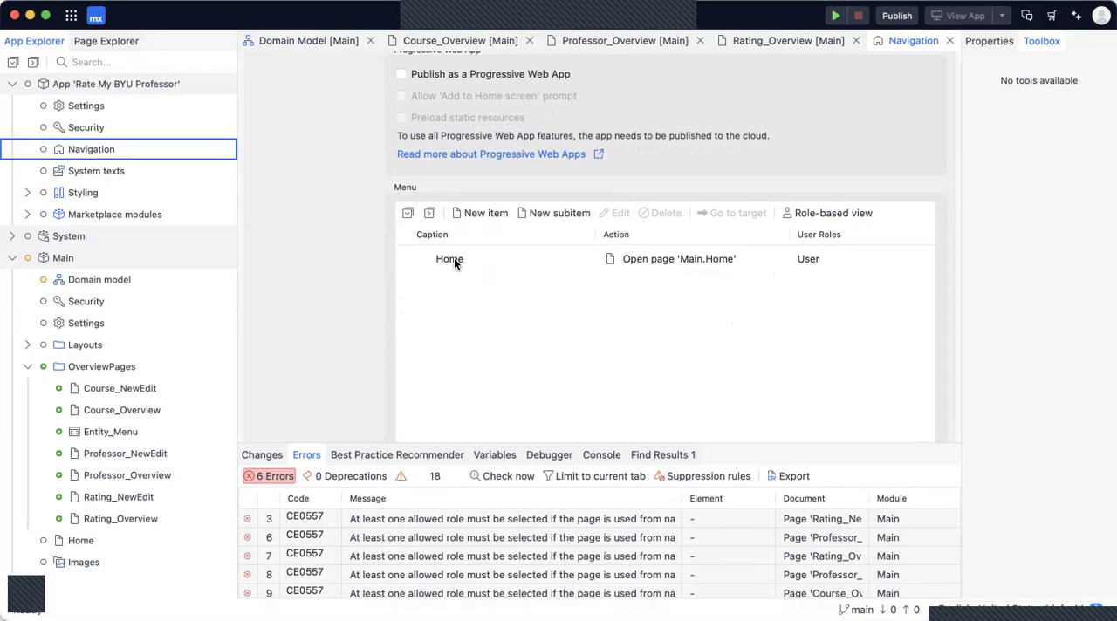
click(476, 213)
drag(496, 291, 389, 291)
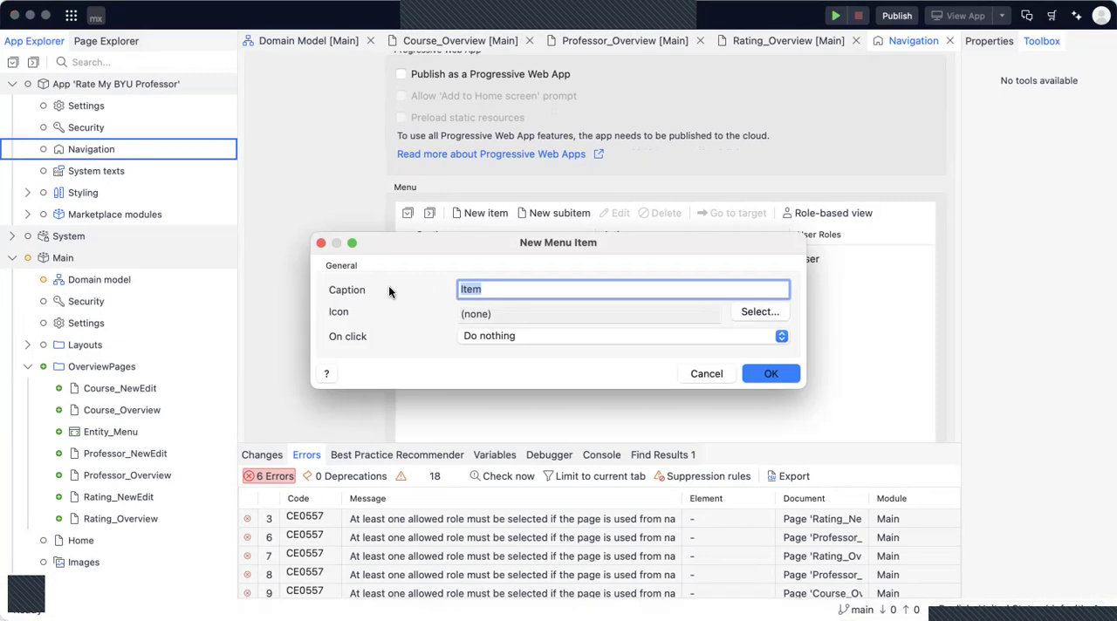
text(Prof)
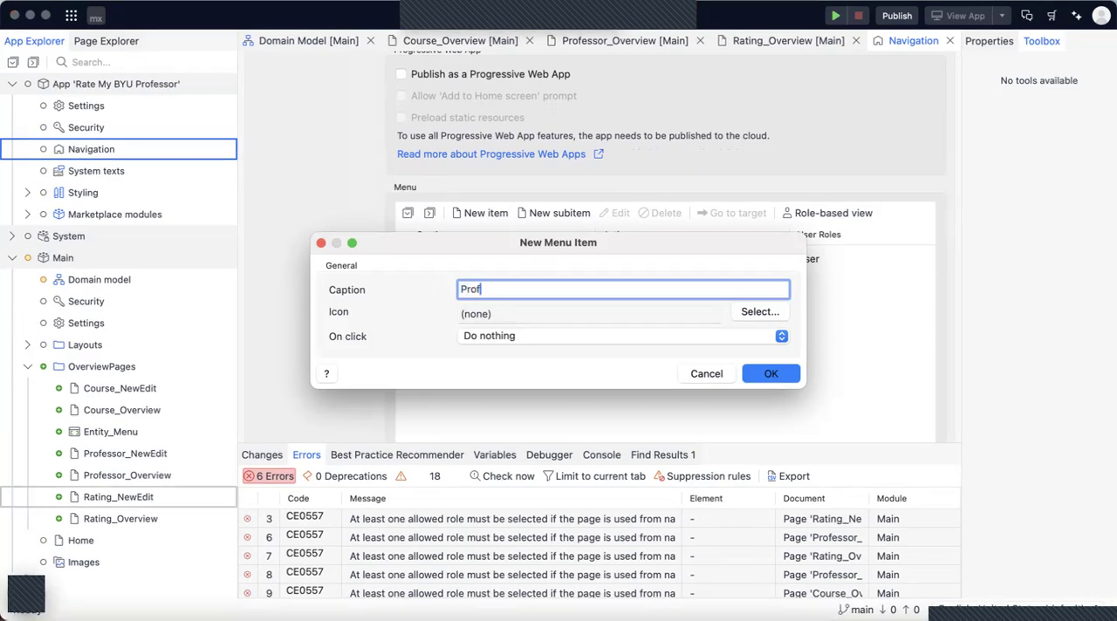
text(essors)
Search the Atlas icons for "person" and give the Professors menu item the "user" icon.
click(760, 312)
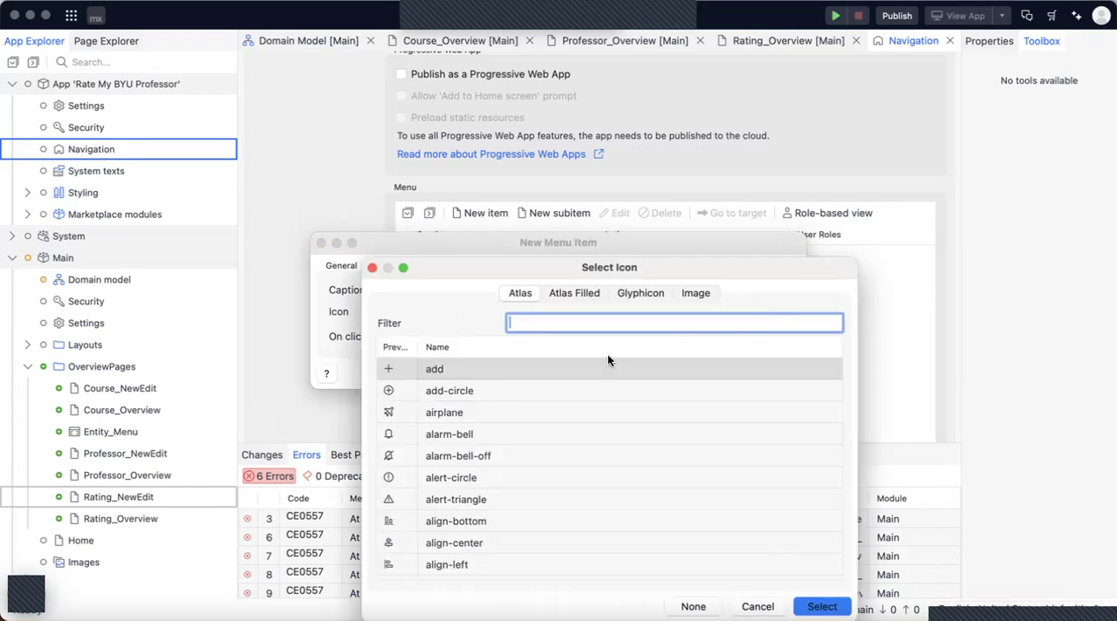
text(schoo)
key(BackSpace)
key(BackSpace)
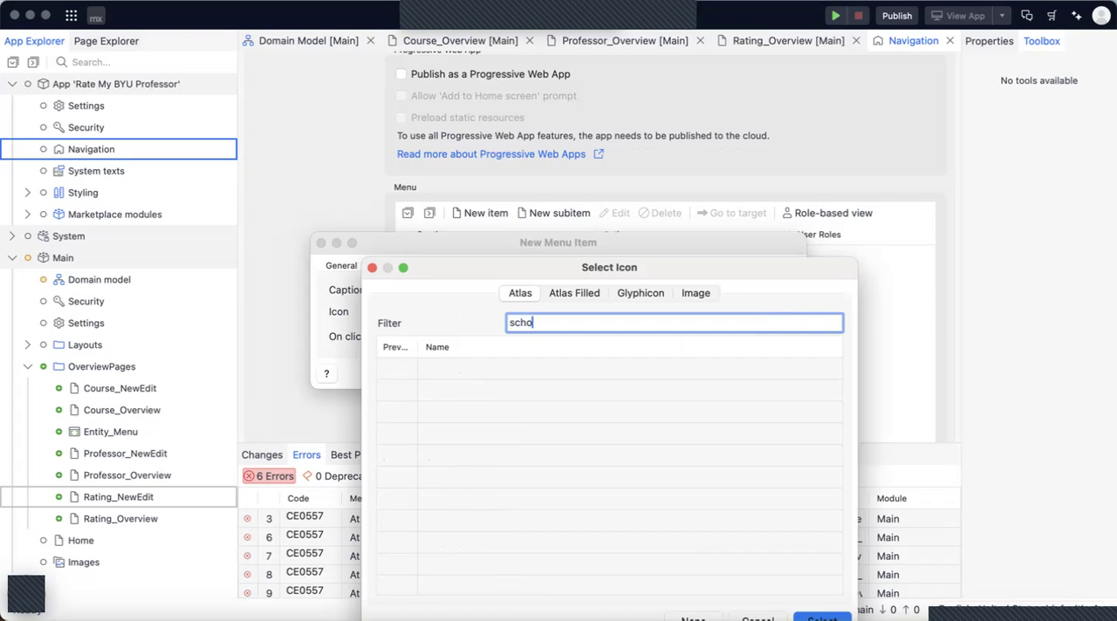
key(BackSpace)
key(BackSpace)
key(BackSpace)
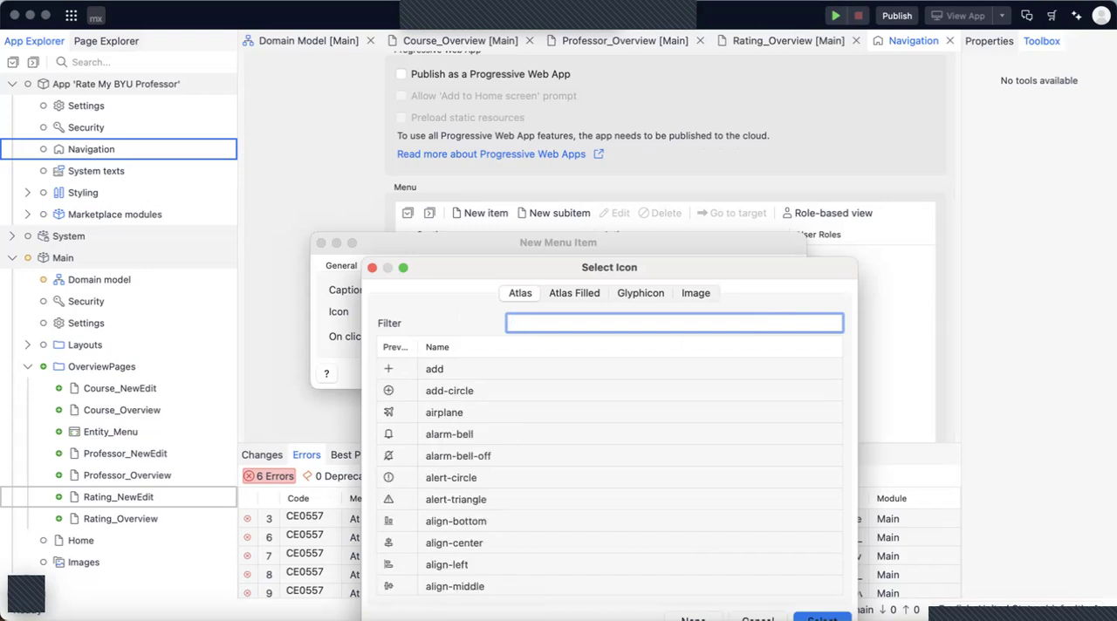
text(person)
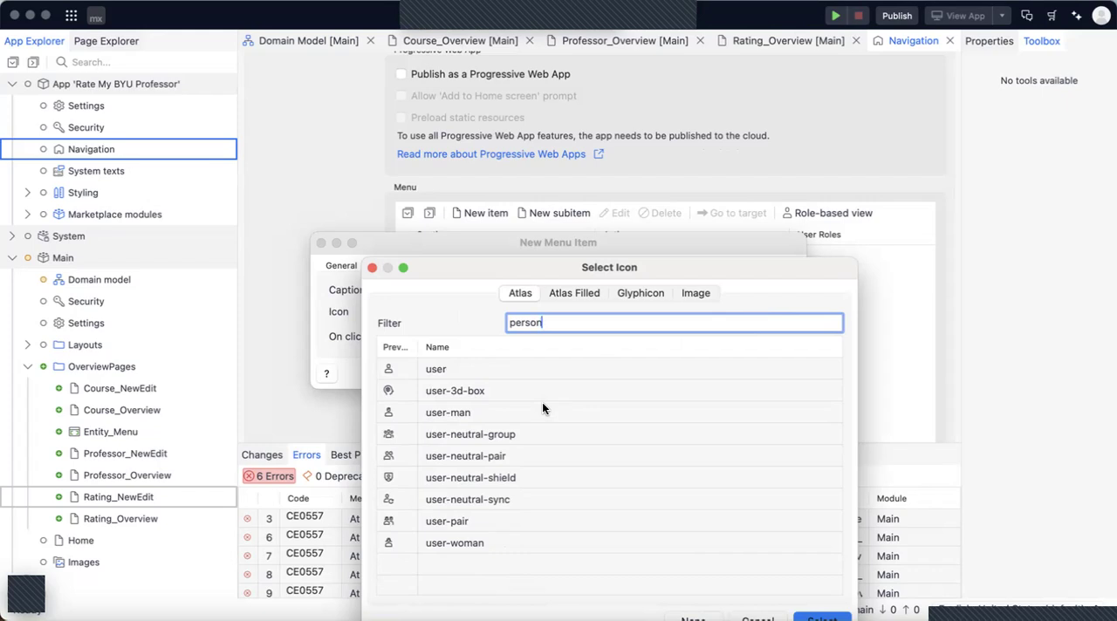
double_click(450, 368)
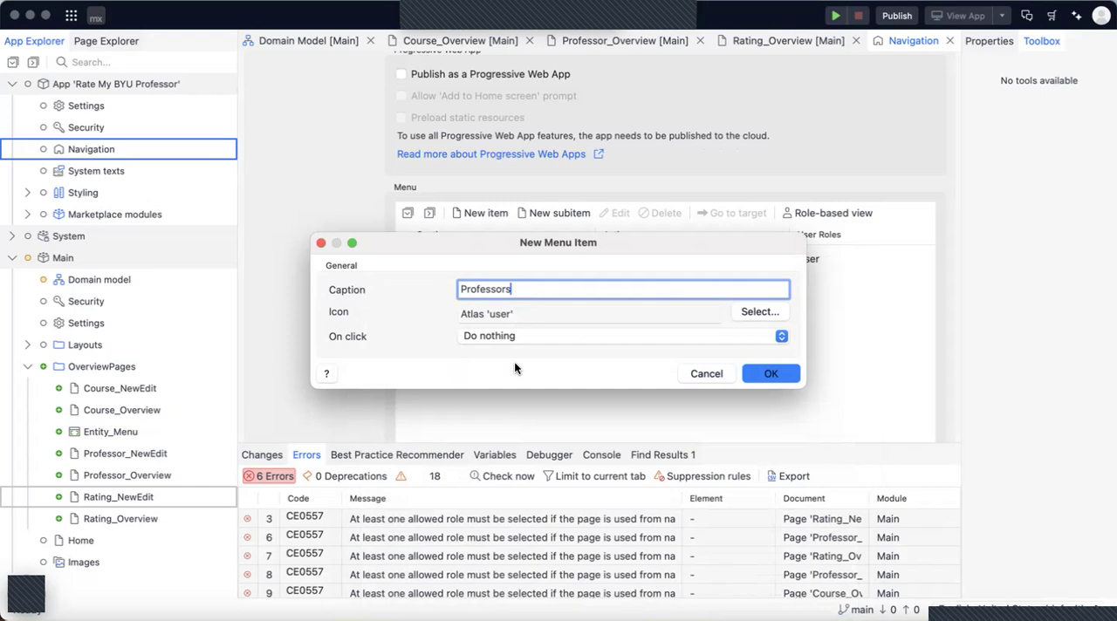
Set the Professors menu item's icon to the Atlas "user-man" icon.
click(772, 319)
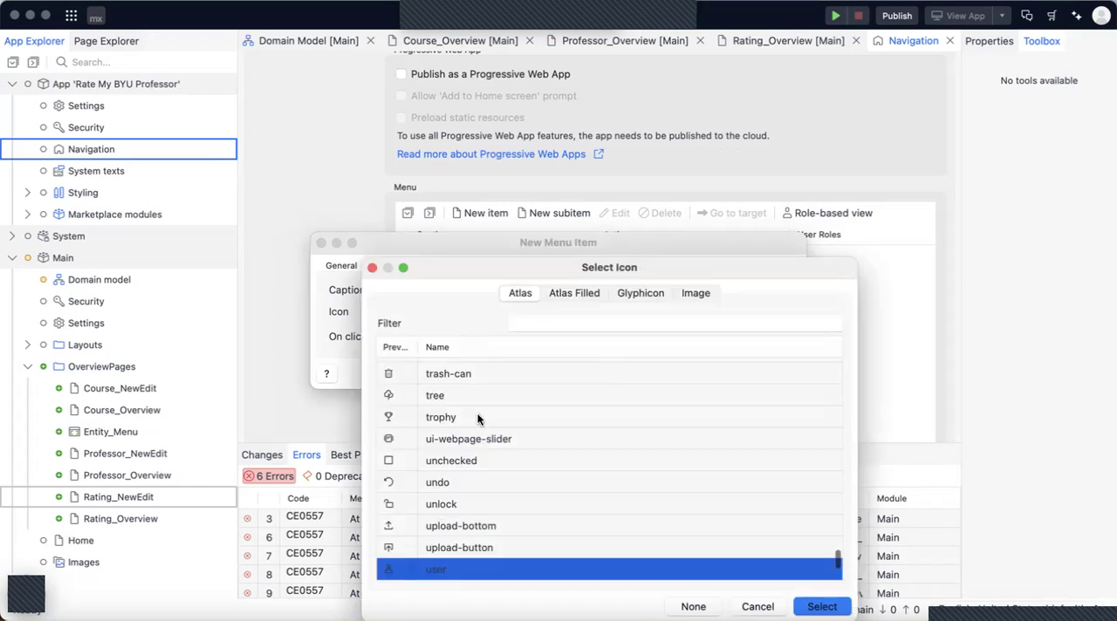
scroll(427, 392, up, 4)
scroll(440, 384, down, 2)
click(536, 328)
text(person)
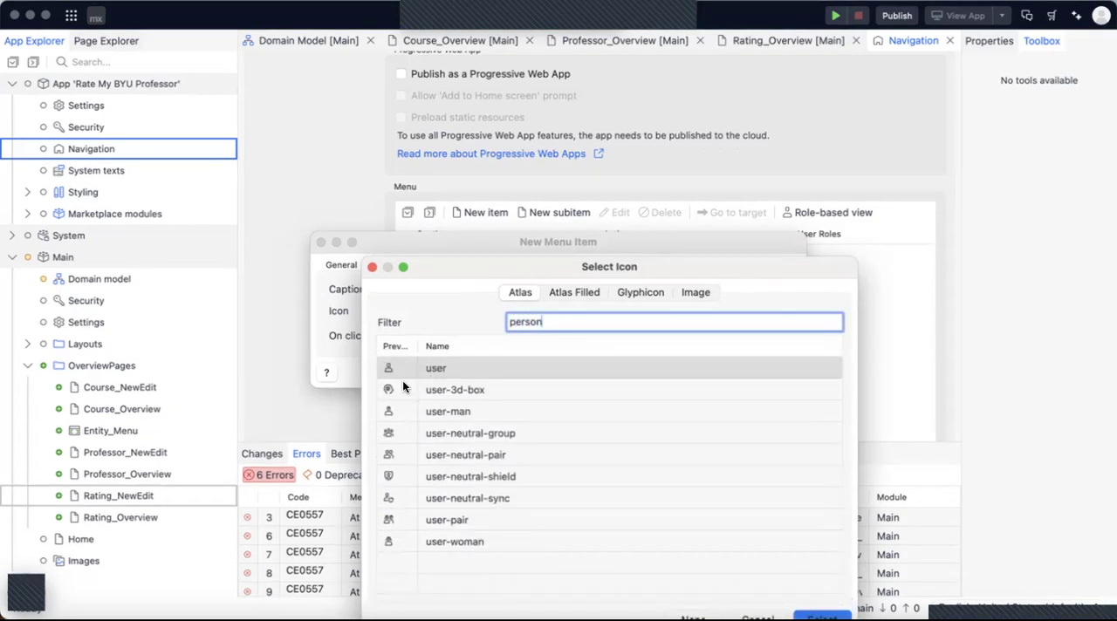
double_click(411, 411)
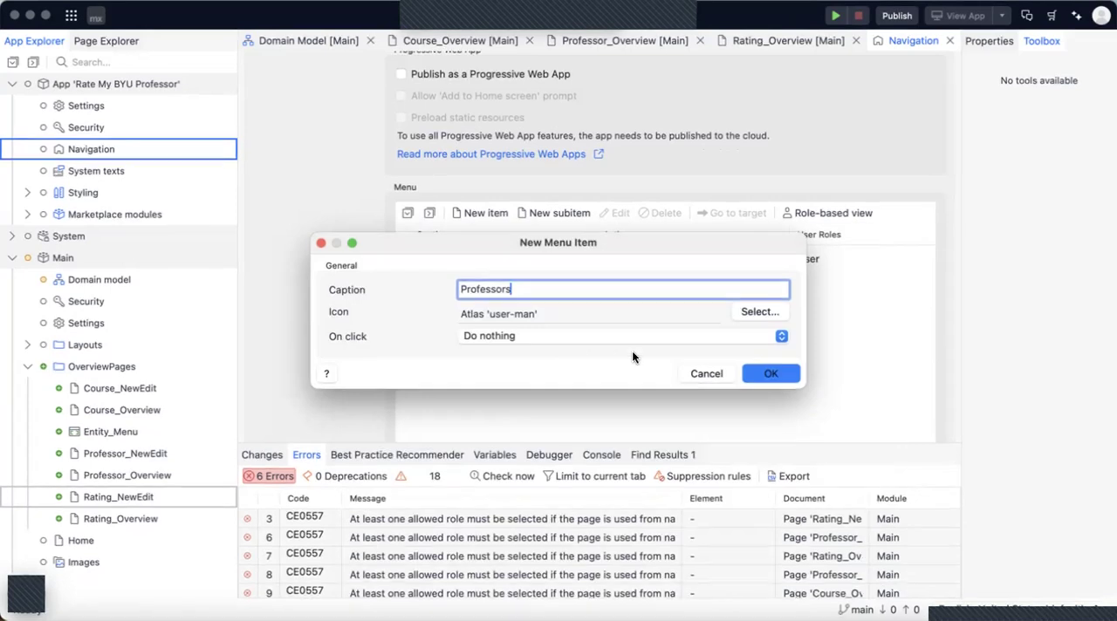
Set the Professors menu item to show the Professor_Overview page on click, and confirm the new item.
click(478, 336)
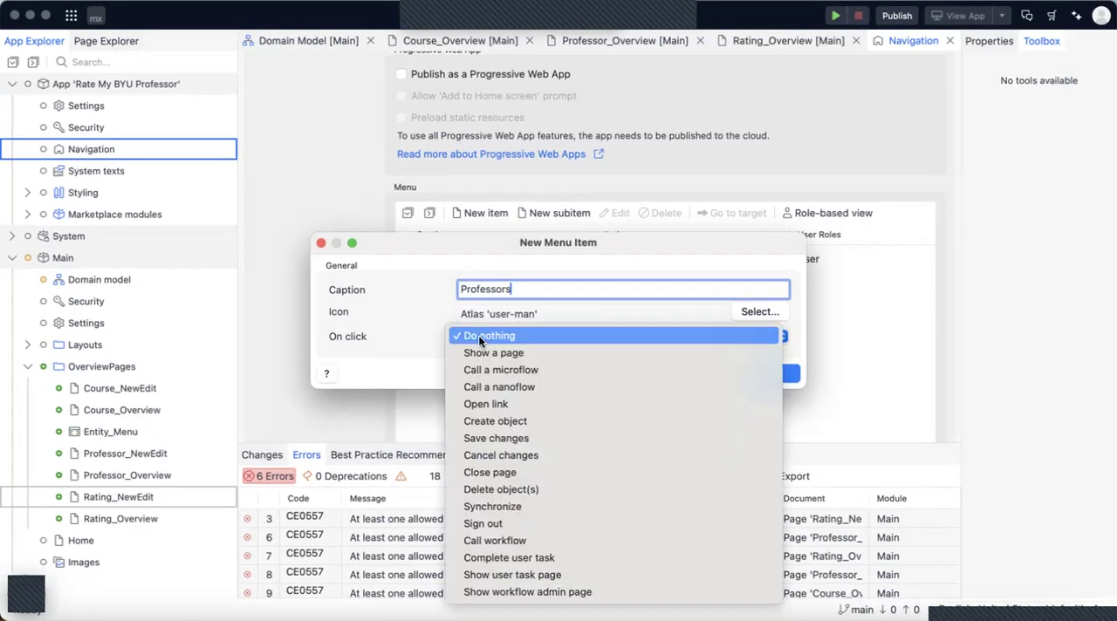
click(464, 335)
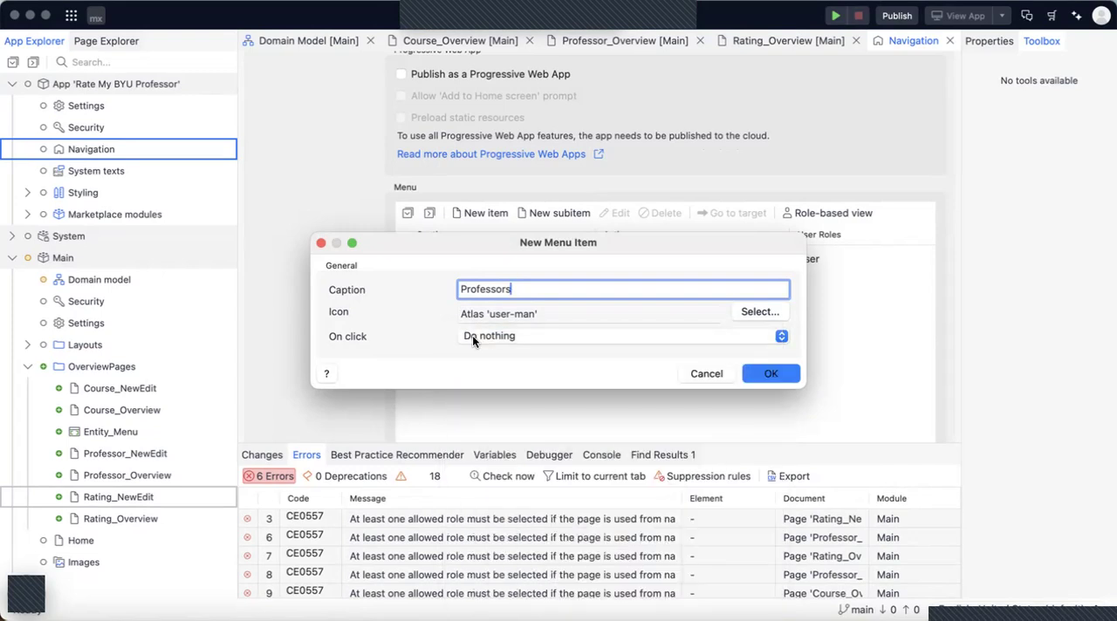
click(472, 339)
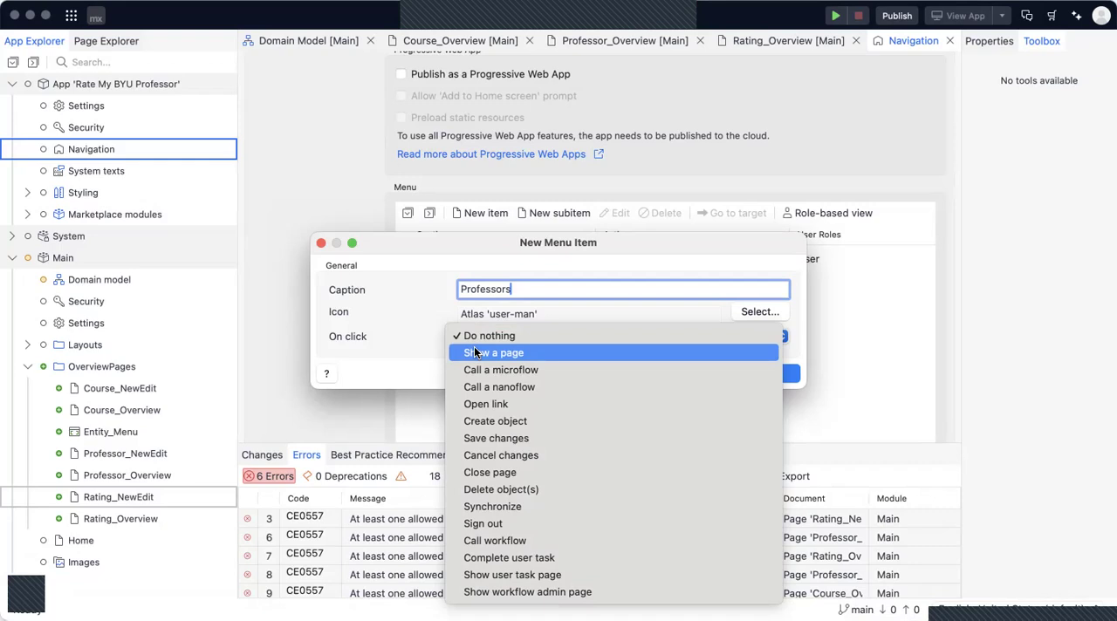
click(475, 352)
click(384, 255)
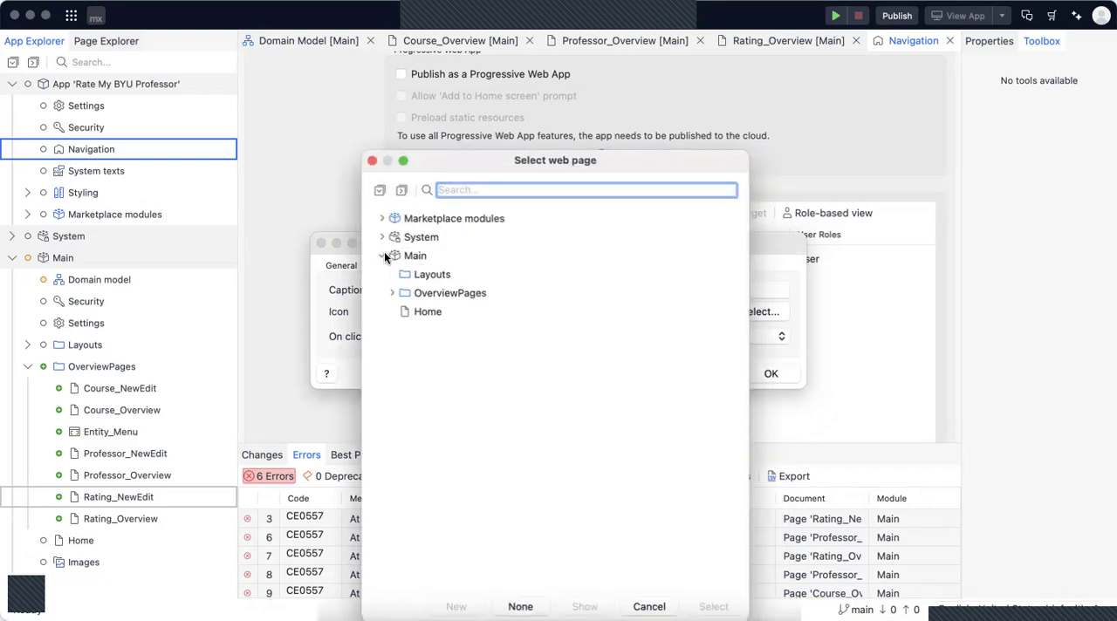
click(392, 293)
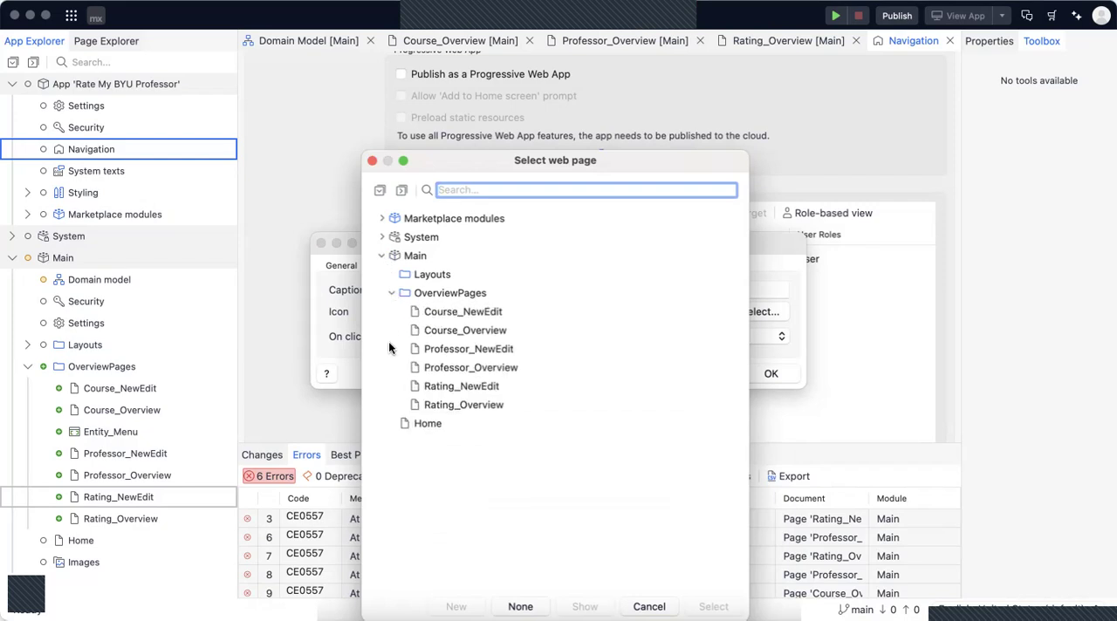
click(416, 369)
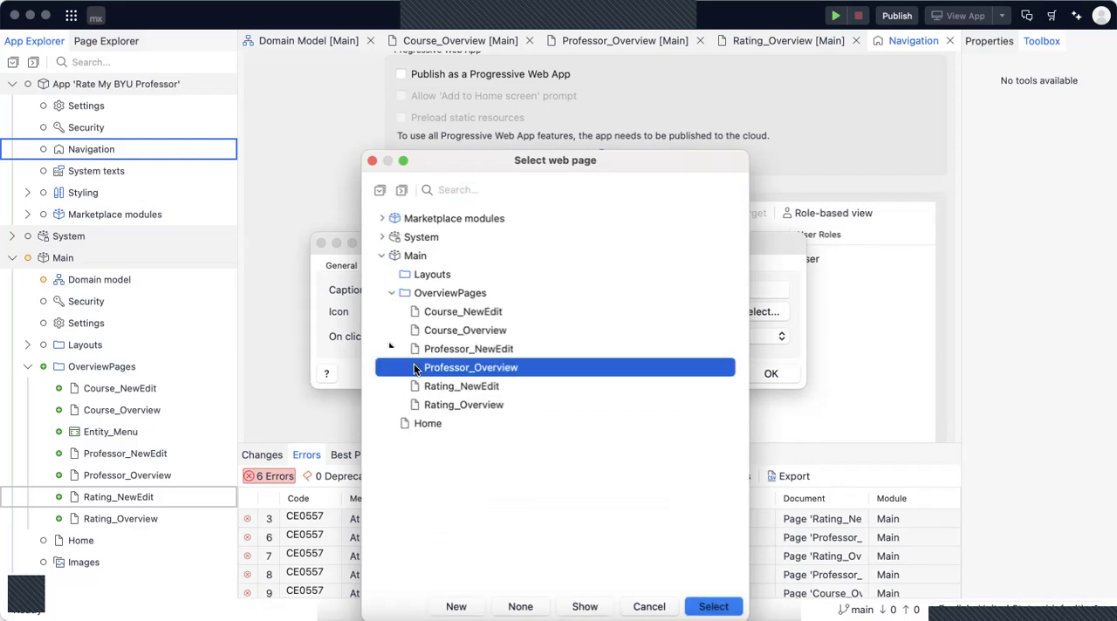
click(709, 605)
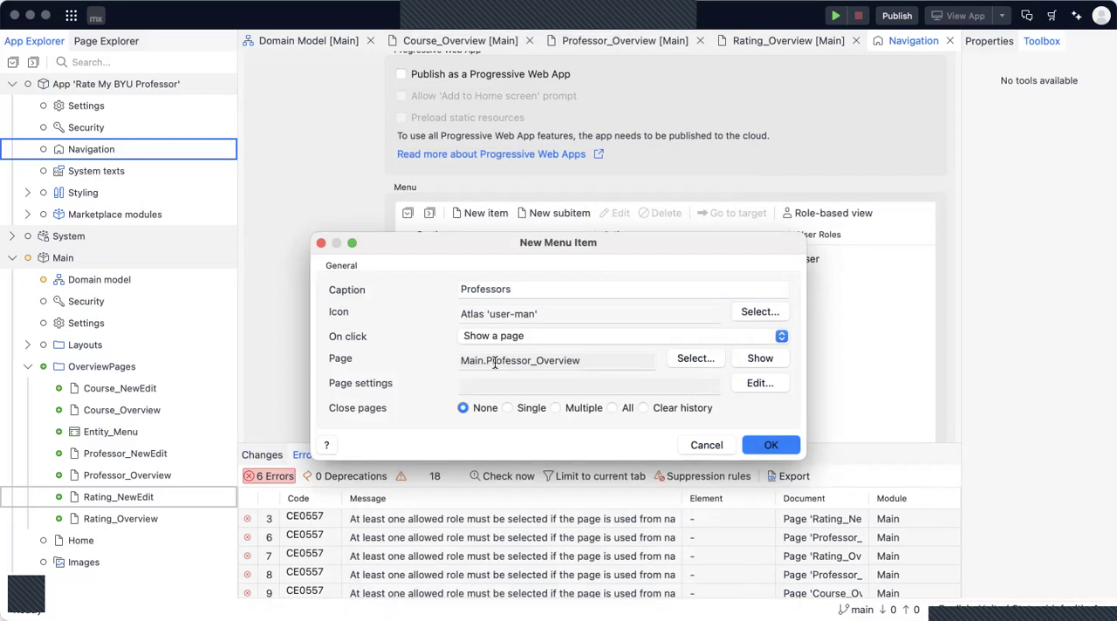
click(772, 445)
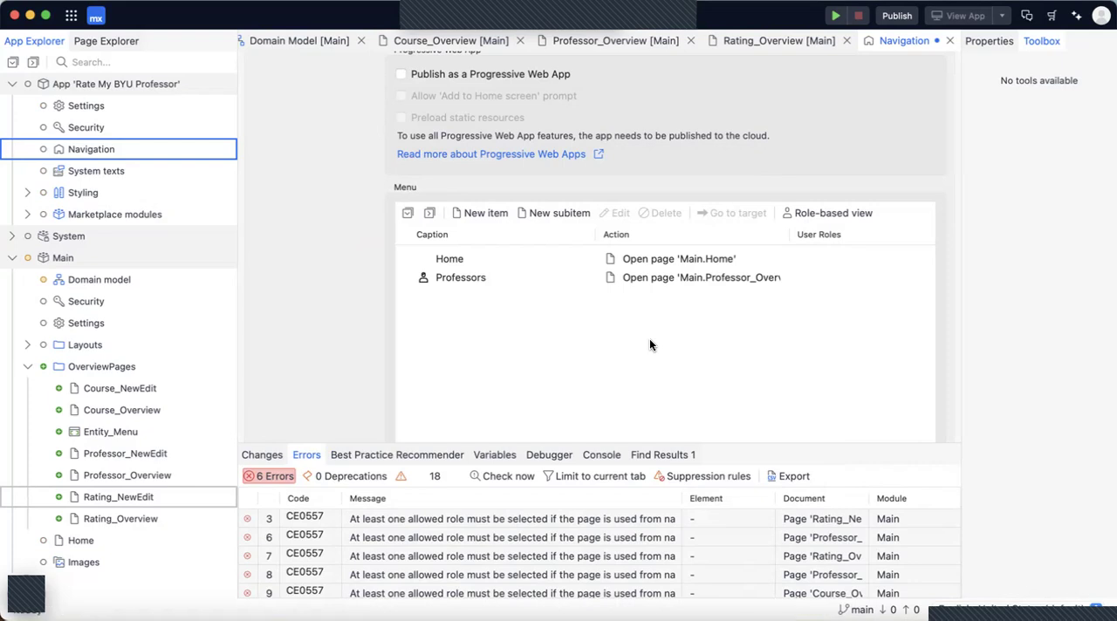
Add a menu item captioned "Courses" with the Atlas "book-closed" icon.
click(463, 278)
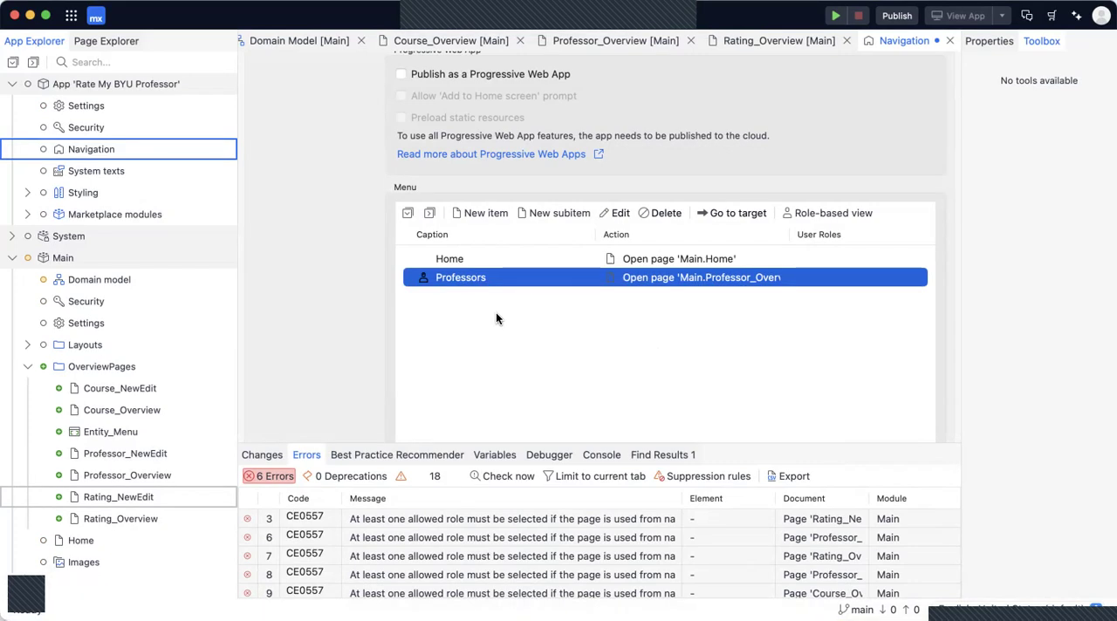
click(474, 213)
text(Courses)
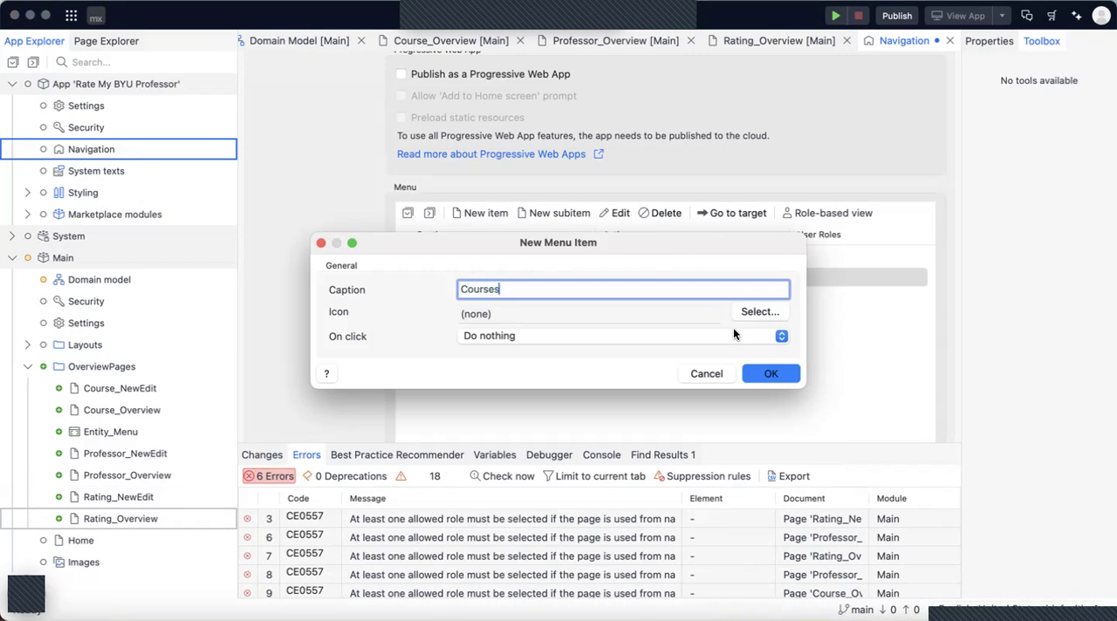
click(759, 311)
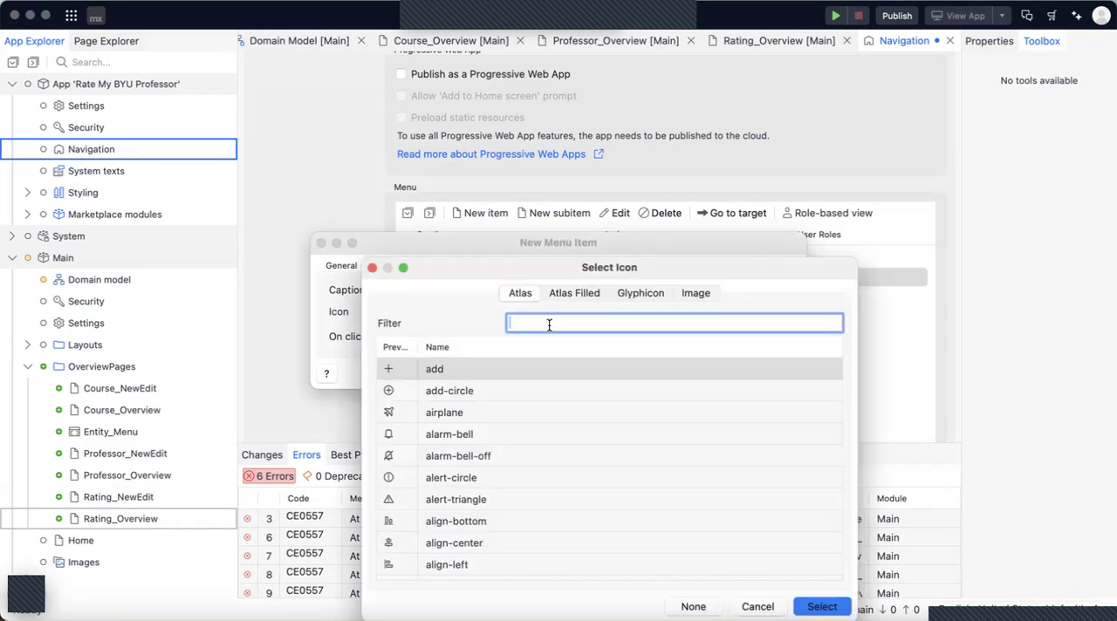
text(Book)
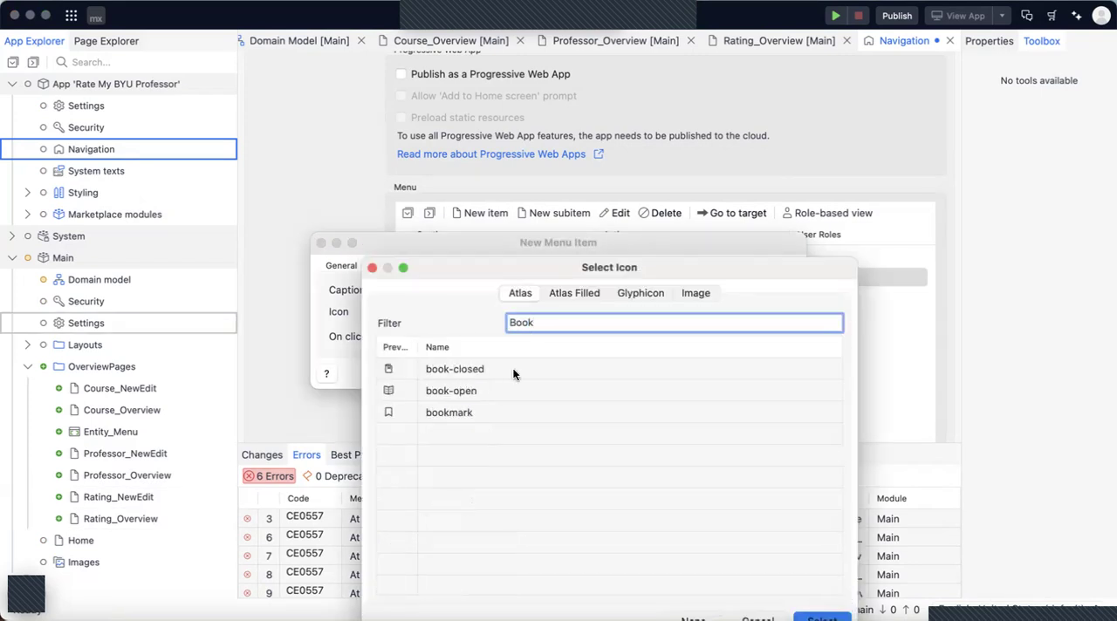
double_click(510, 370)
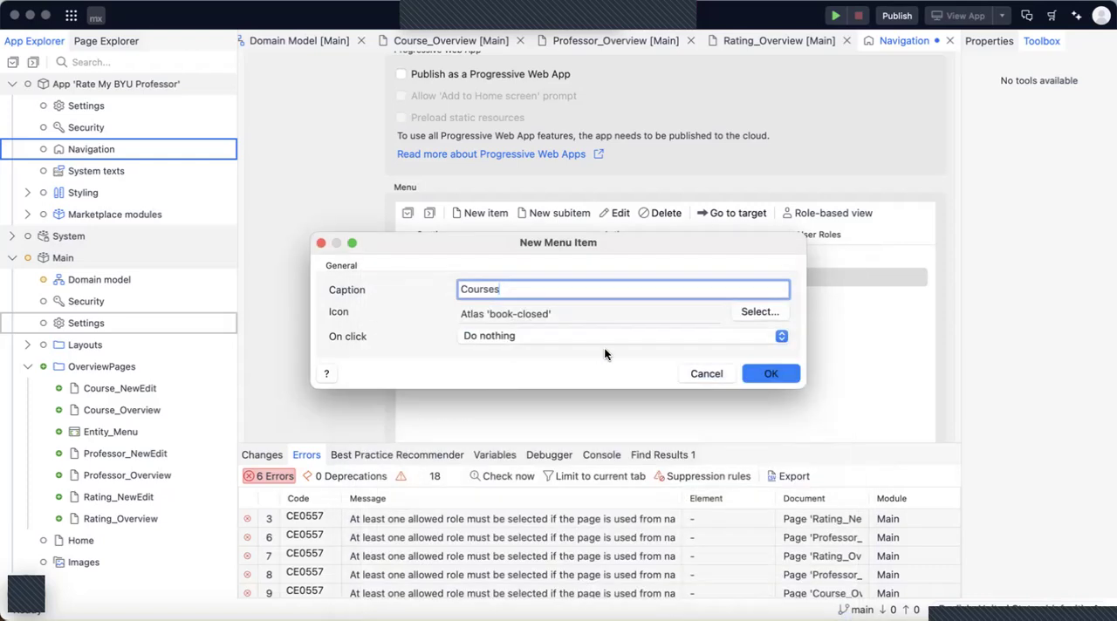
Set the Courses menu item to show the Course_Overview page on click, and save and close the navigation settings.
click(741, 339)
click(702, 354)
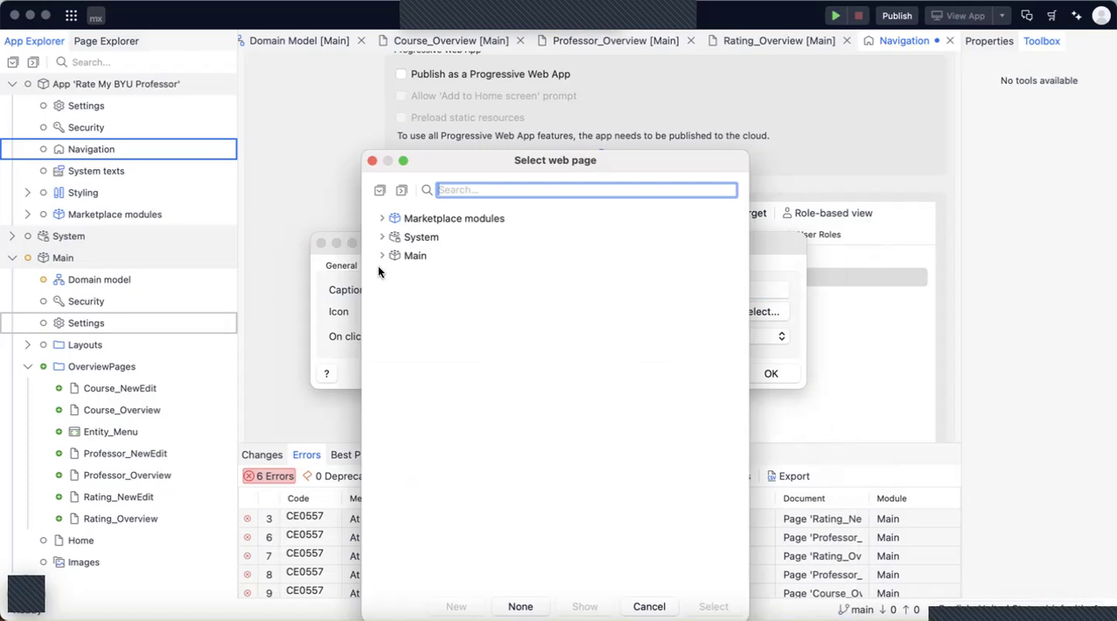
click(383, 255)
click(392, 293)
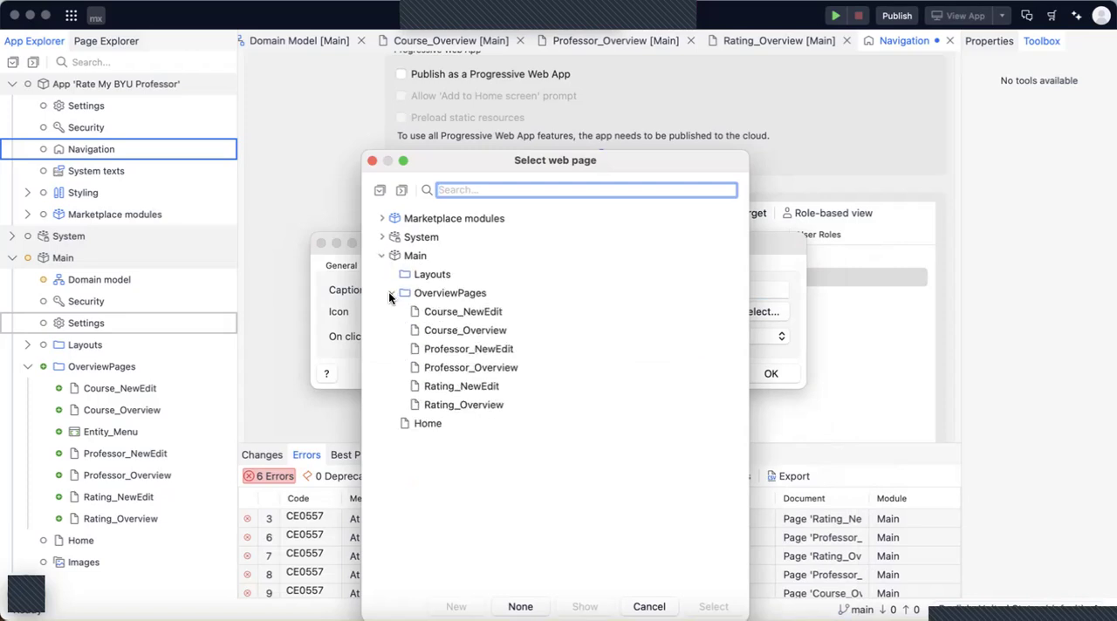
click(431, 331)
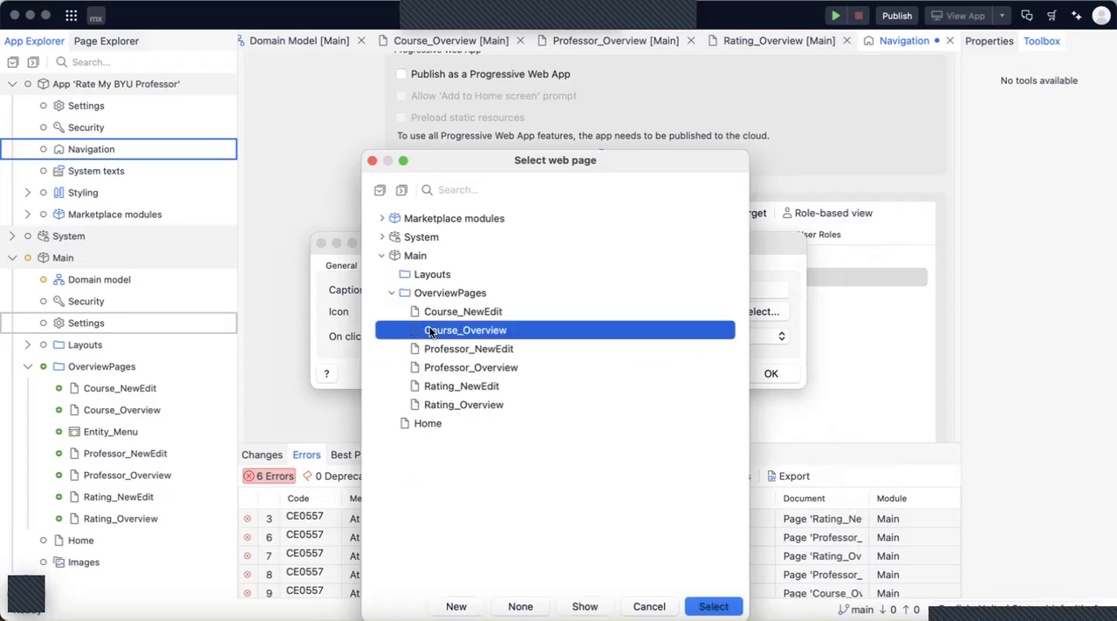
click(713, 606)
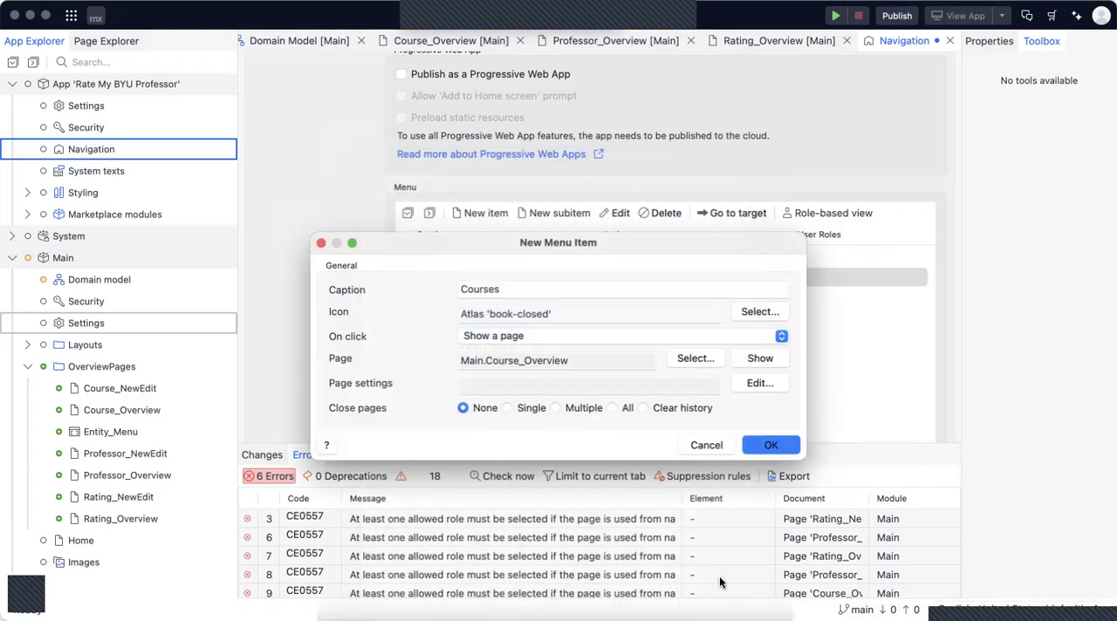
click(760, 443)
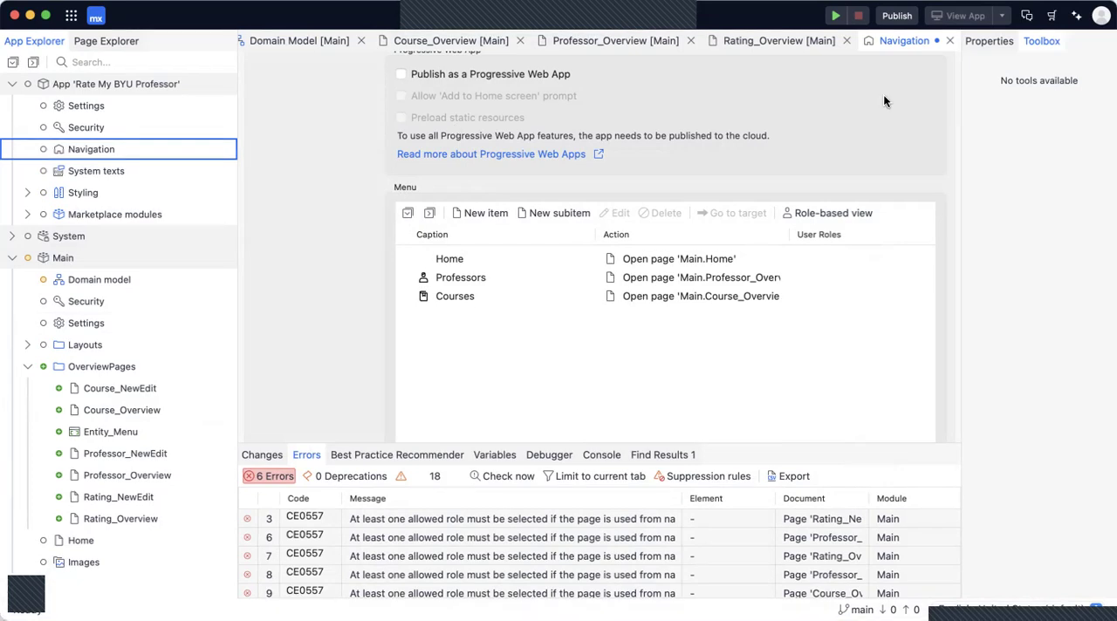
key(super+s)
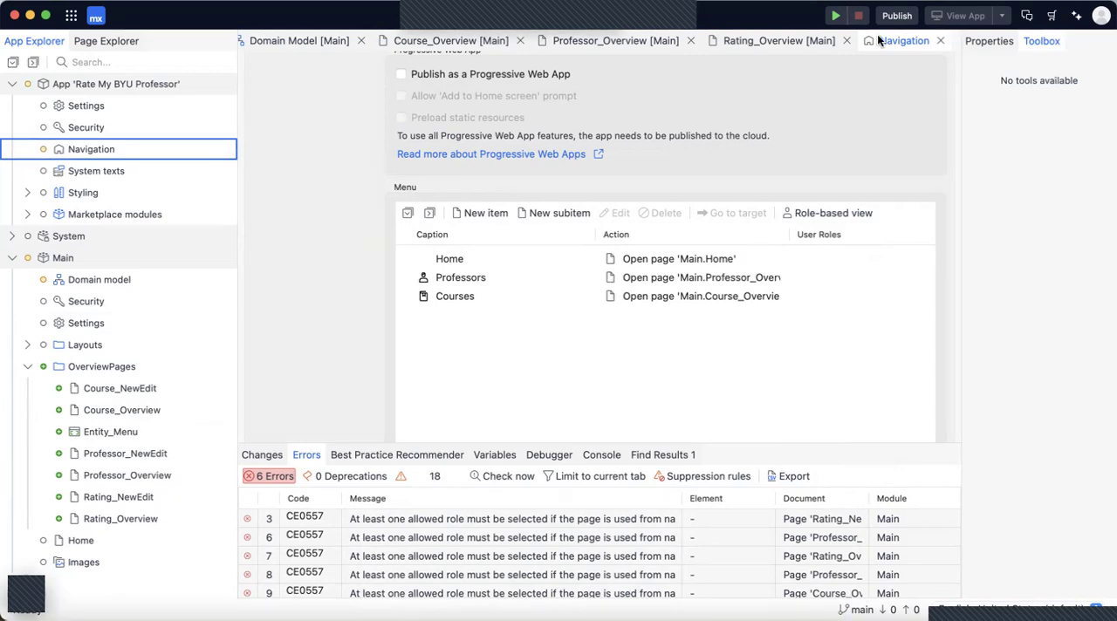
click(942, 40)
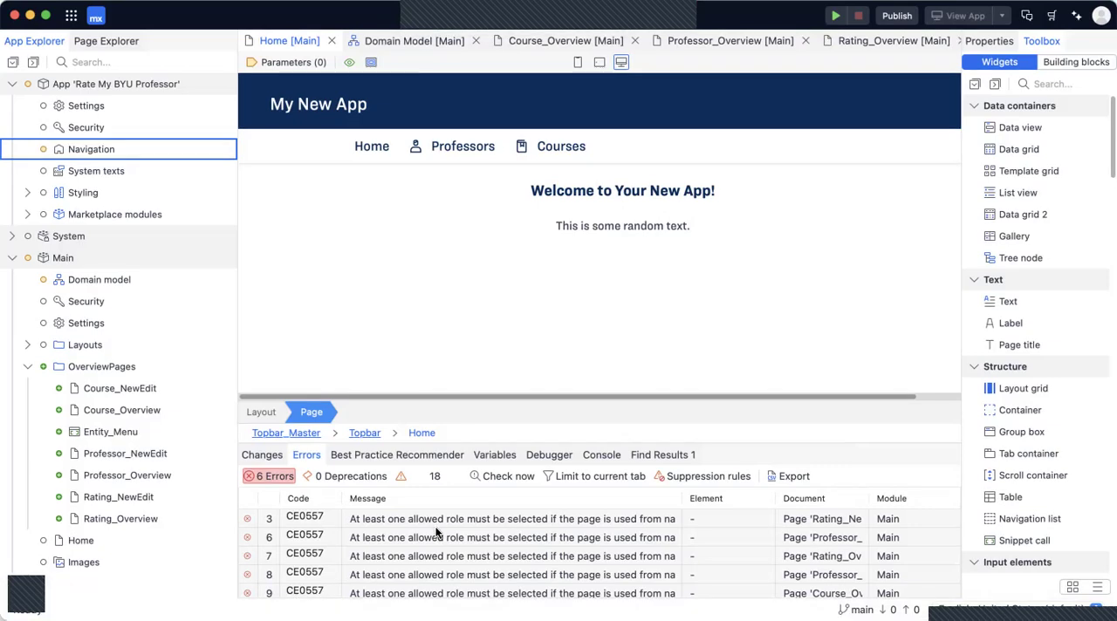
Examine the list of current project errors and the pages they affect.
scroll(443, 553, down, 1)
scroll(444, 553, up, 1)
scroll(512, 553, down, 2)
scroll(512, 553, up, 2)
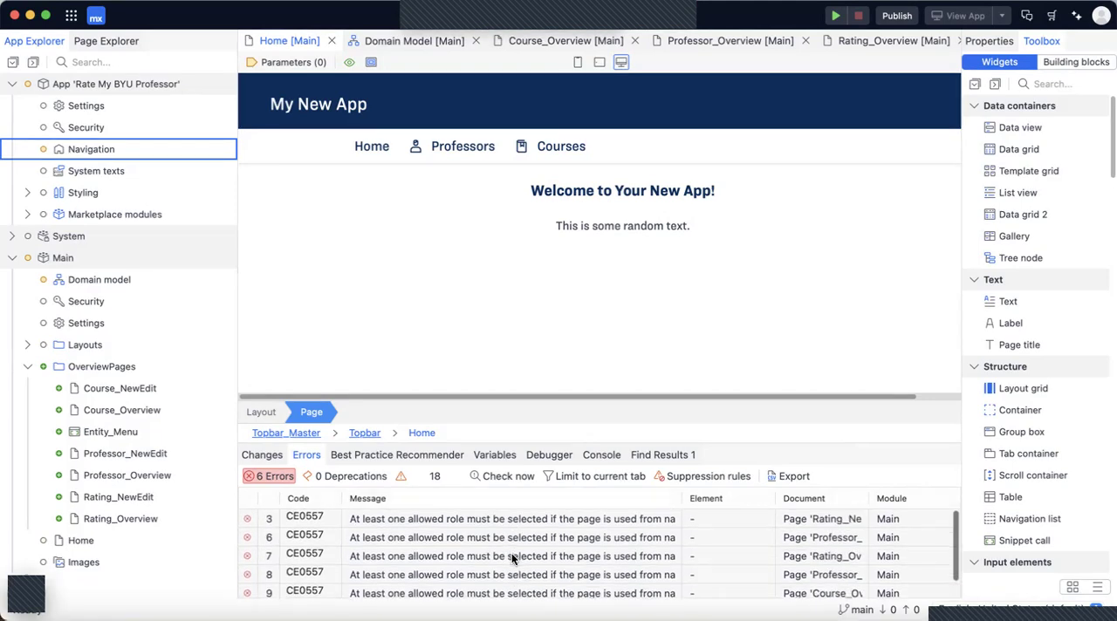
Open the Rating_NewEdit page from its error entry and display its page properties in a wider pane.
scroll(489, 546, down, 1)
scroll(460, 522, up, 1)
double_click(462, 518)
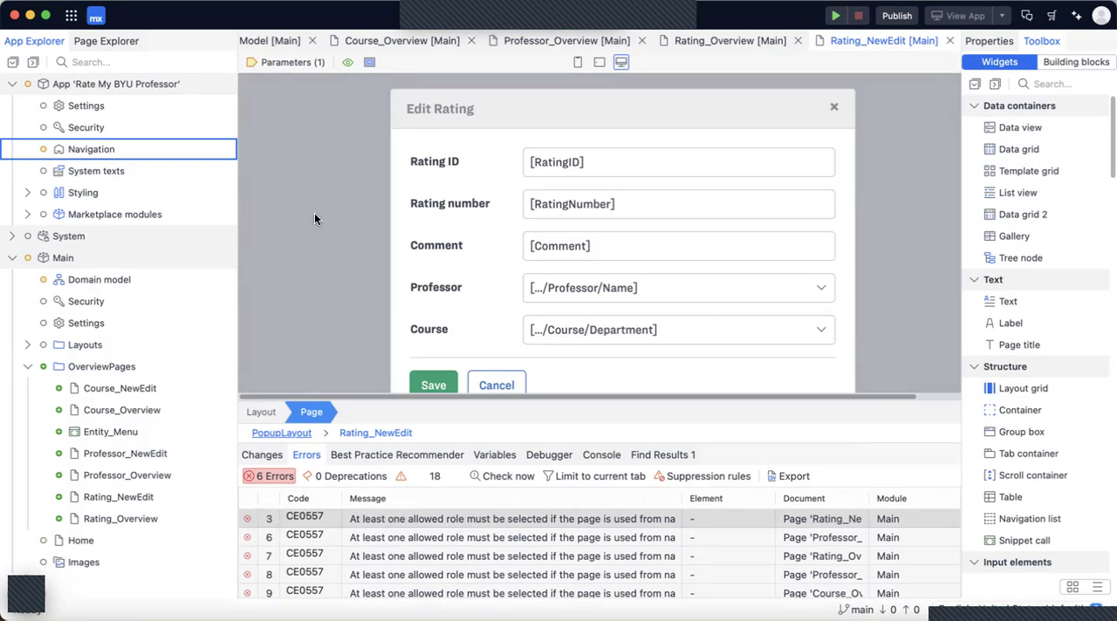
click(986, 41)
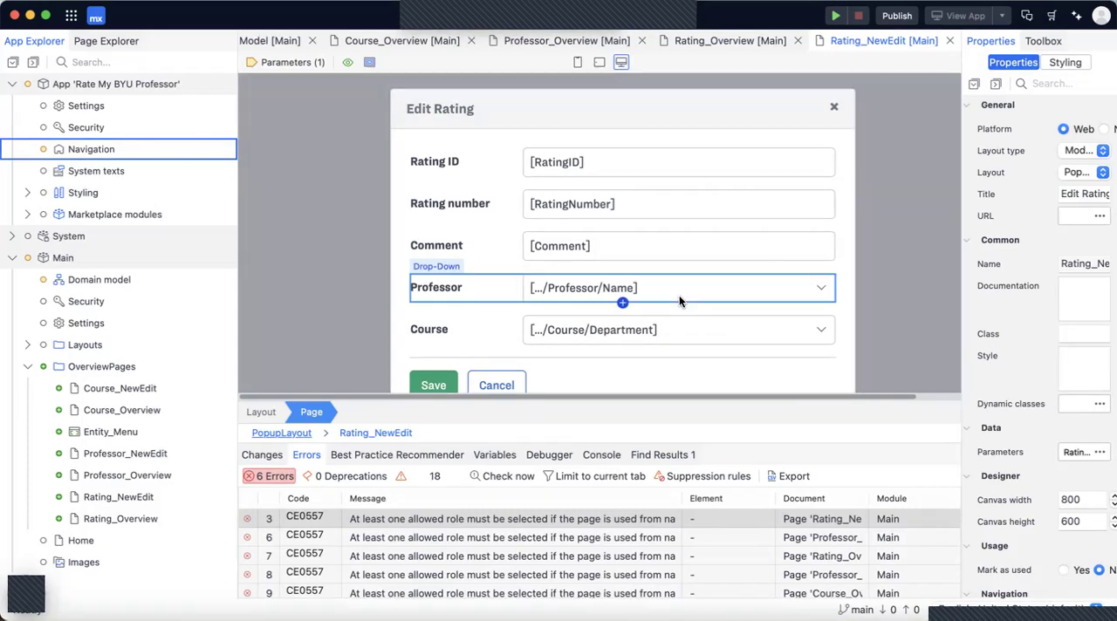
drag(960, 256, 910, 265)
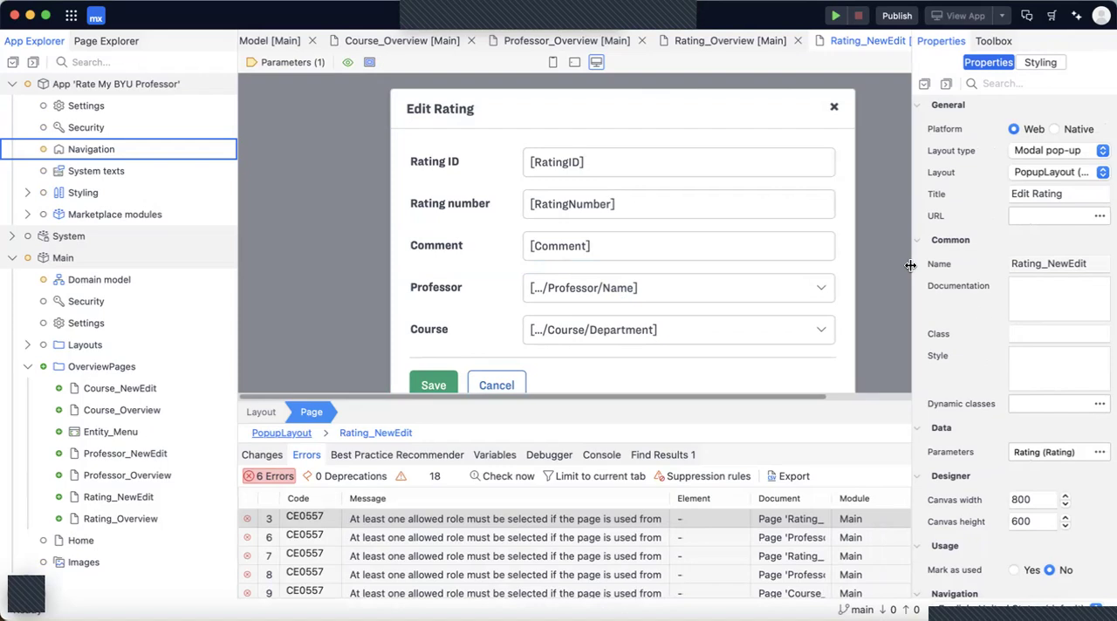
Make the Rating_NewEdit page visible for the User module role, then save and close the page.
scroll(981, 314, down, 5)
scroll(982, 313, up, 3)
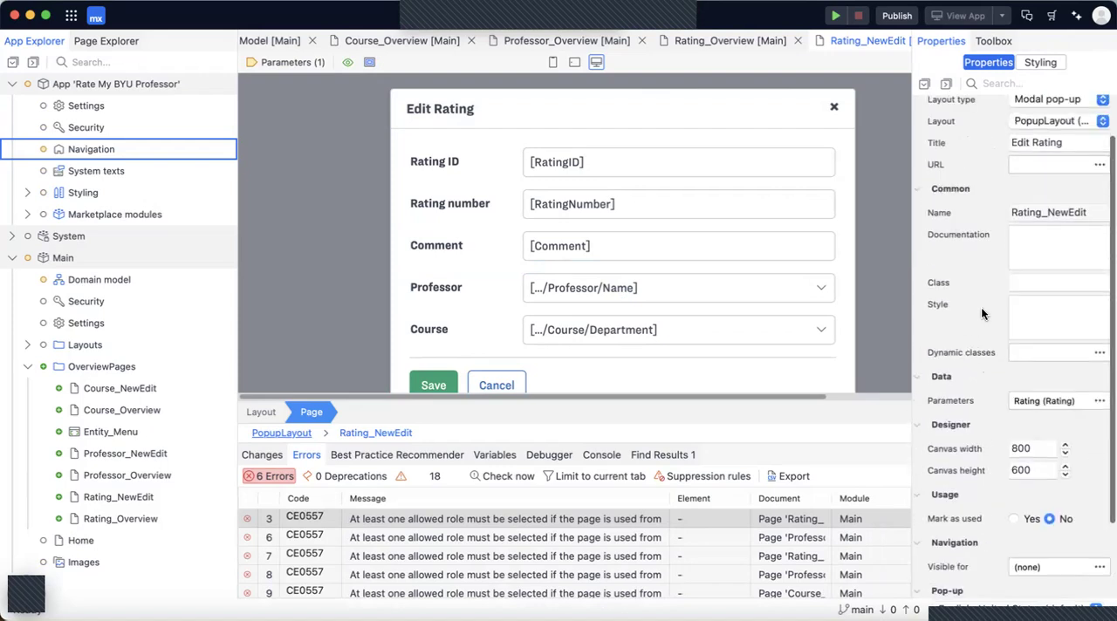
scroll(992, 235, down, 3)
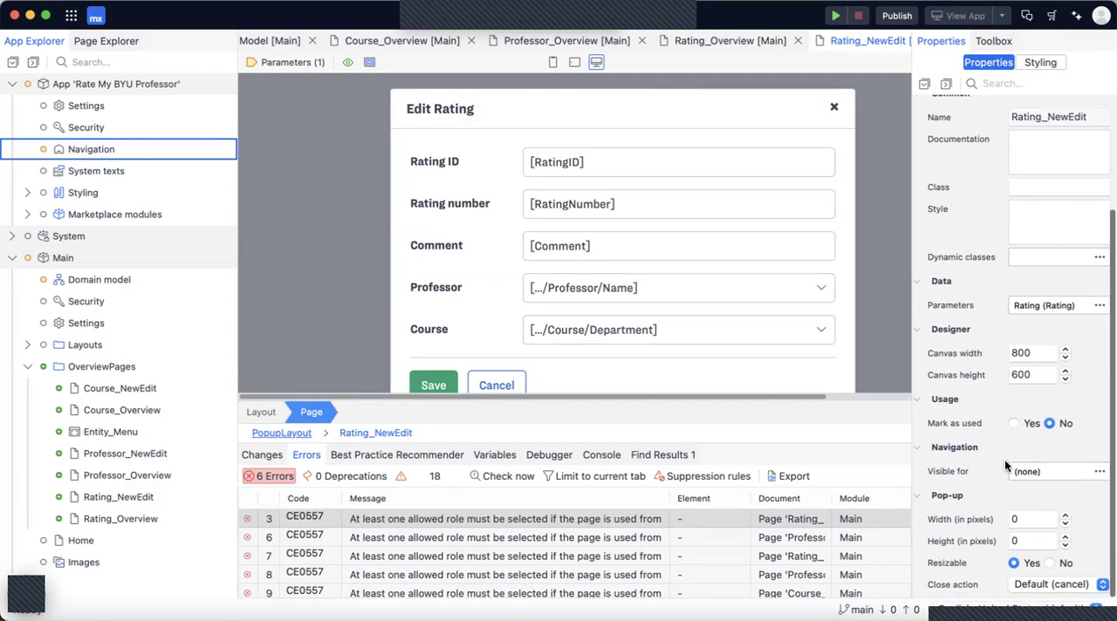
click(1034, 468)
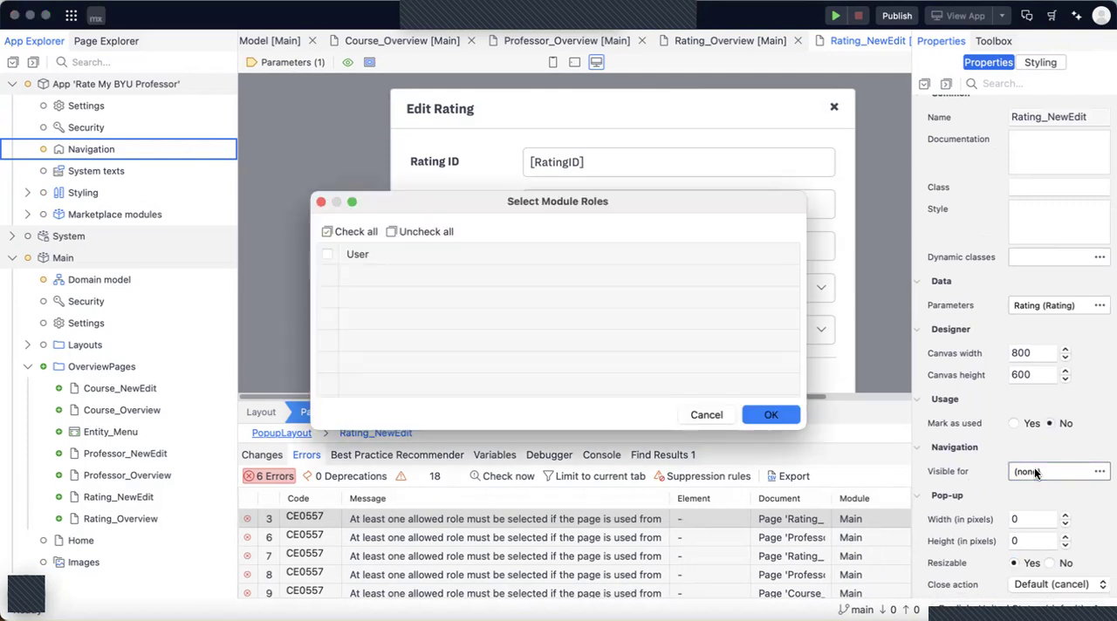
click(328, 255)
click(755, 414)
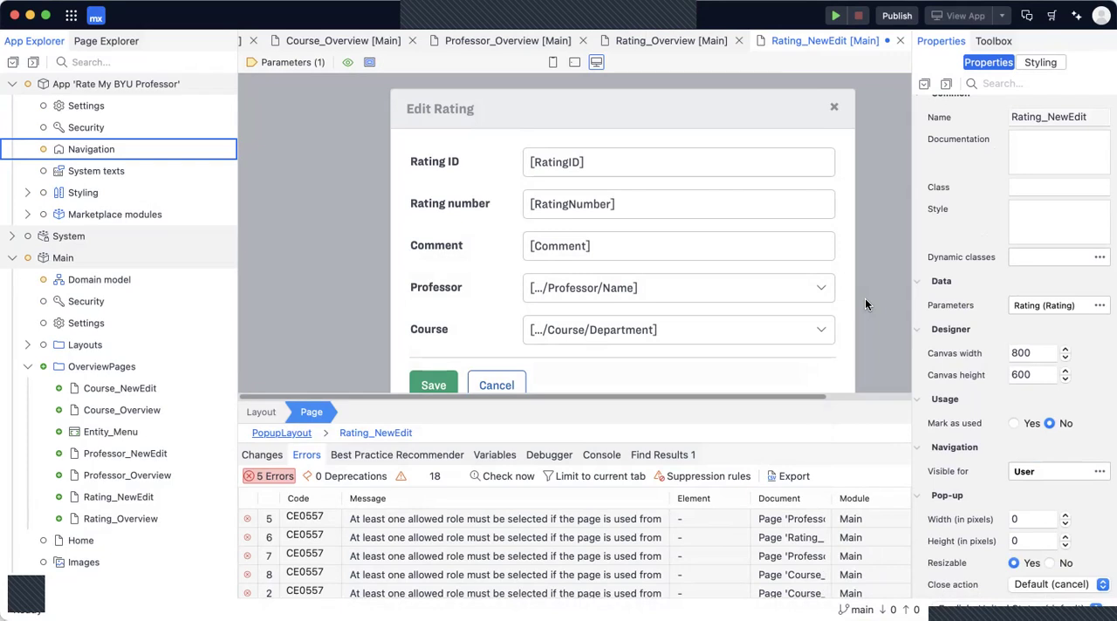
key(super+s)
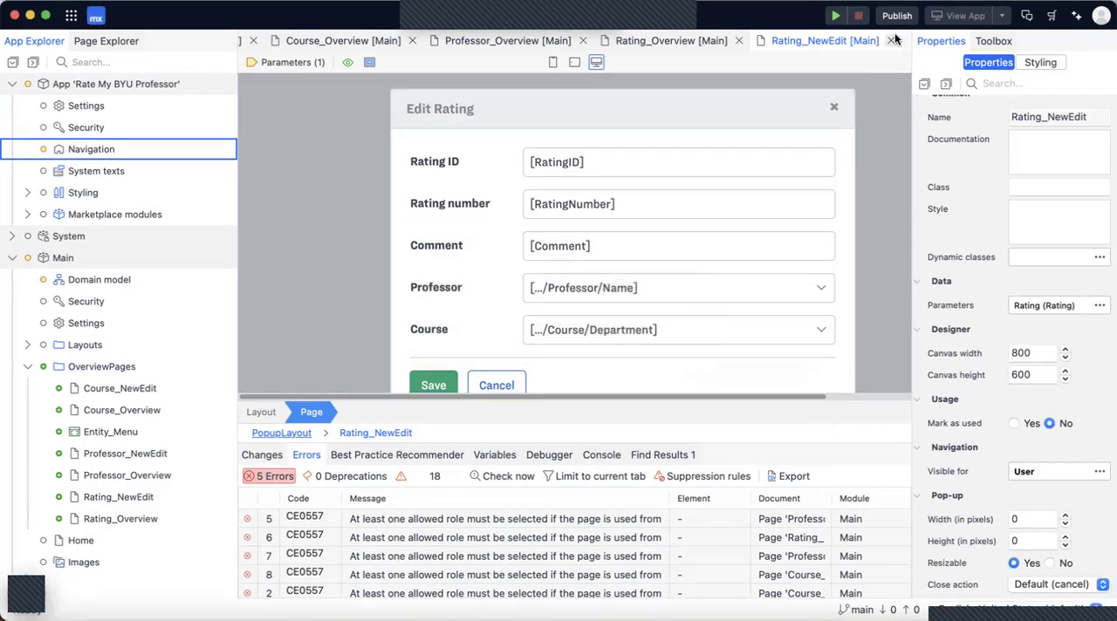
click(891, 39)
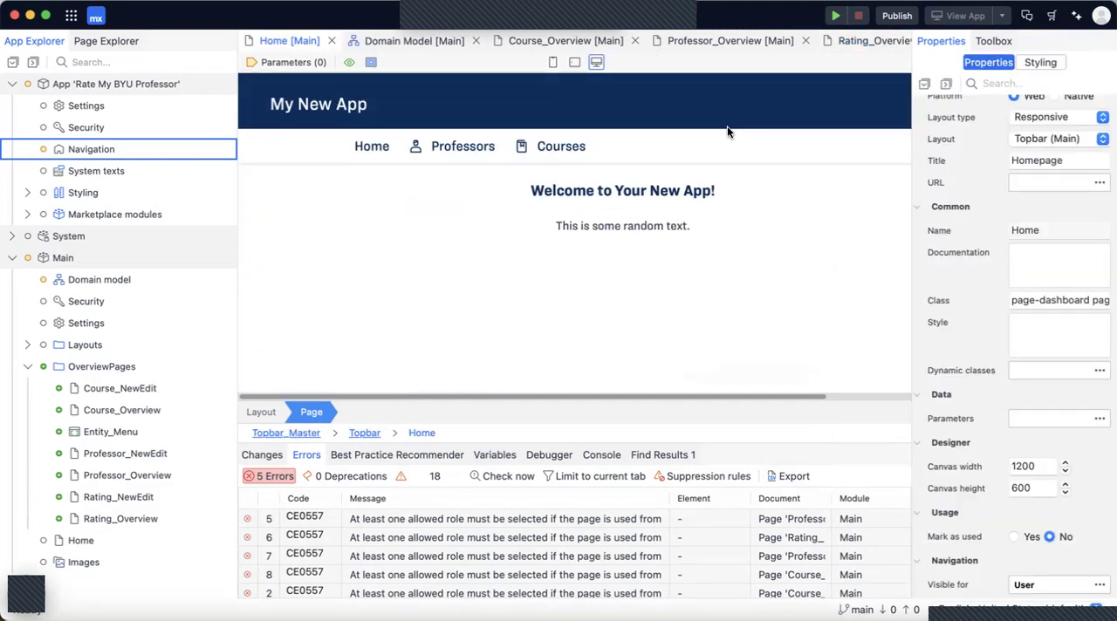
Open the Course_NewEdit page and make it visible for the User module role.
scroll(997, 365, down, 2)
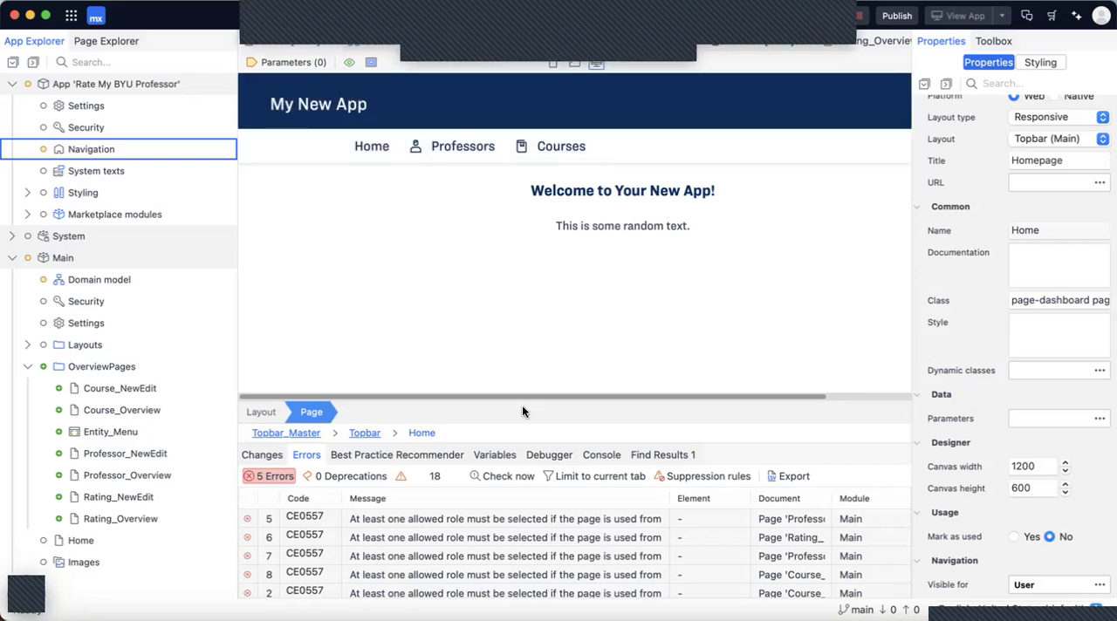
click(144, 397)
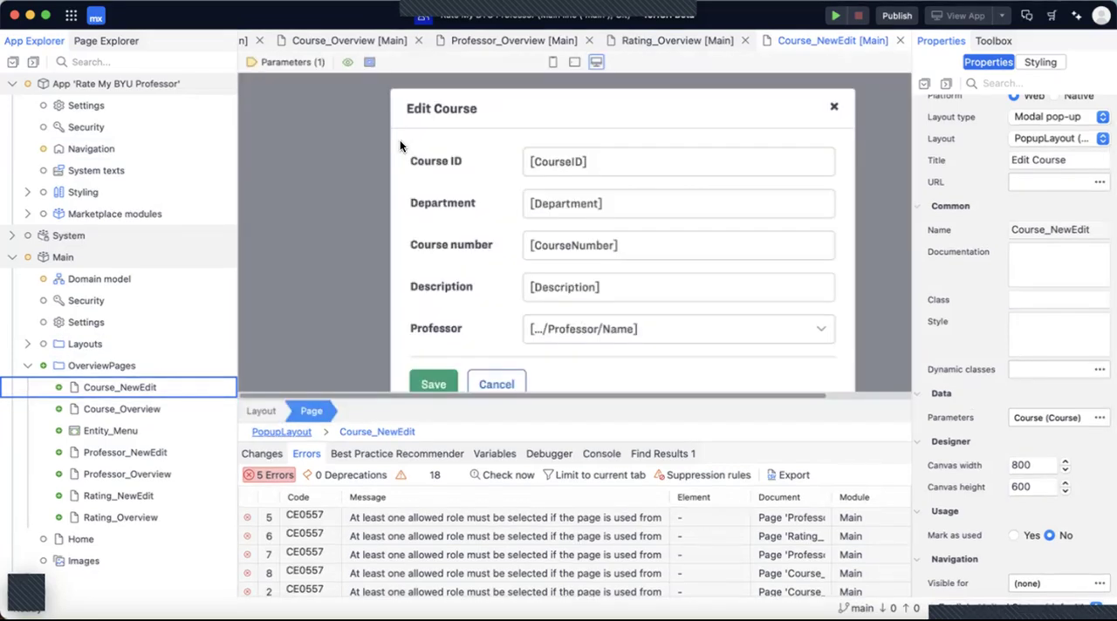
scroll(1016, 491, down, 3)
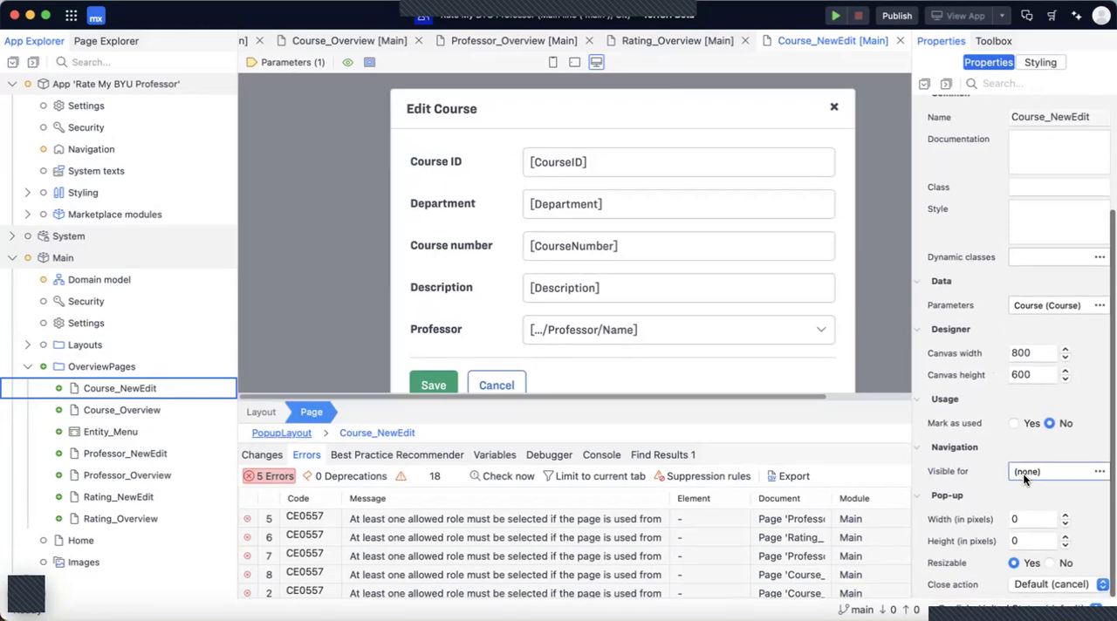
click(1025, 475)
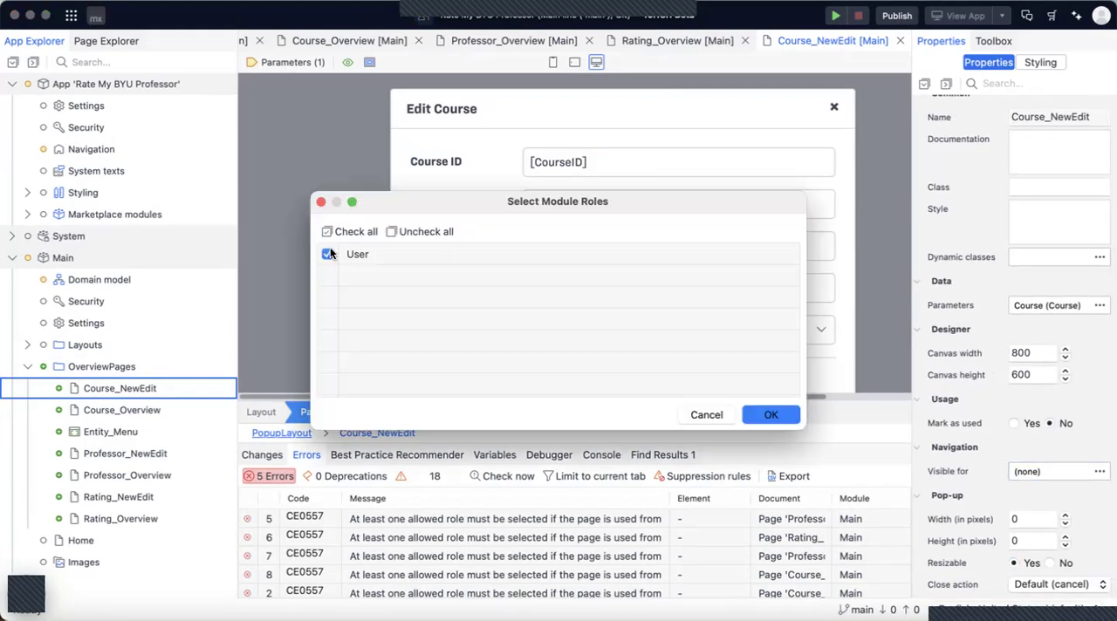
click(771, 417)
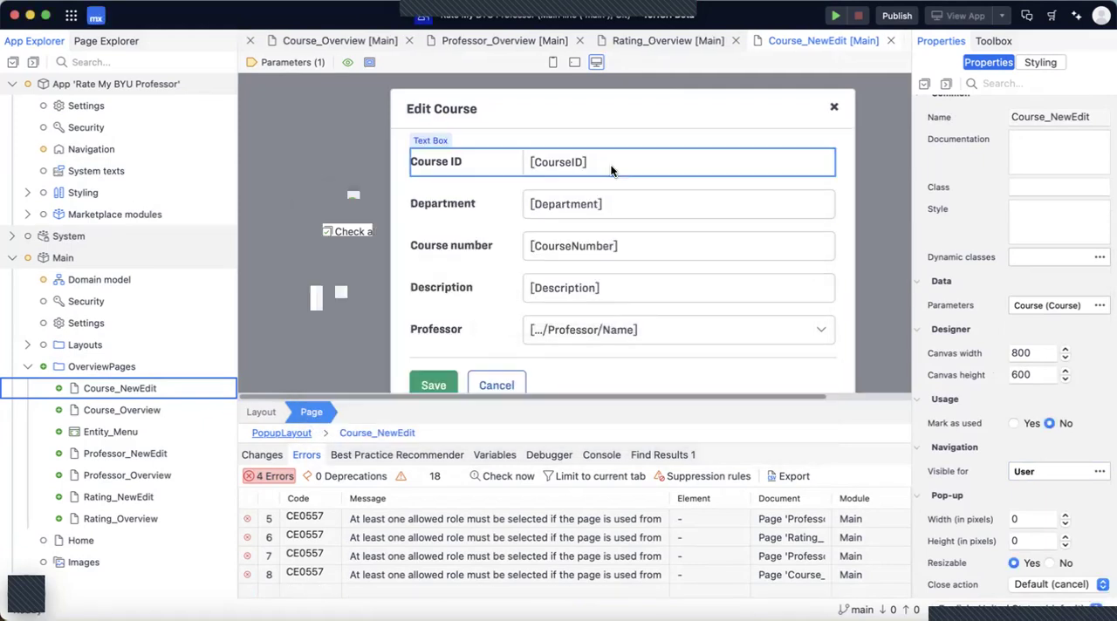
Open the Professor_NewEdit page from its error entry, make it visible for the User module role and save it.
double_click(444, 519)
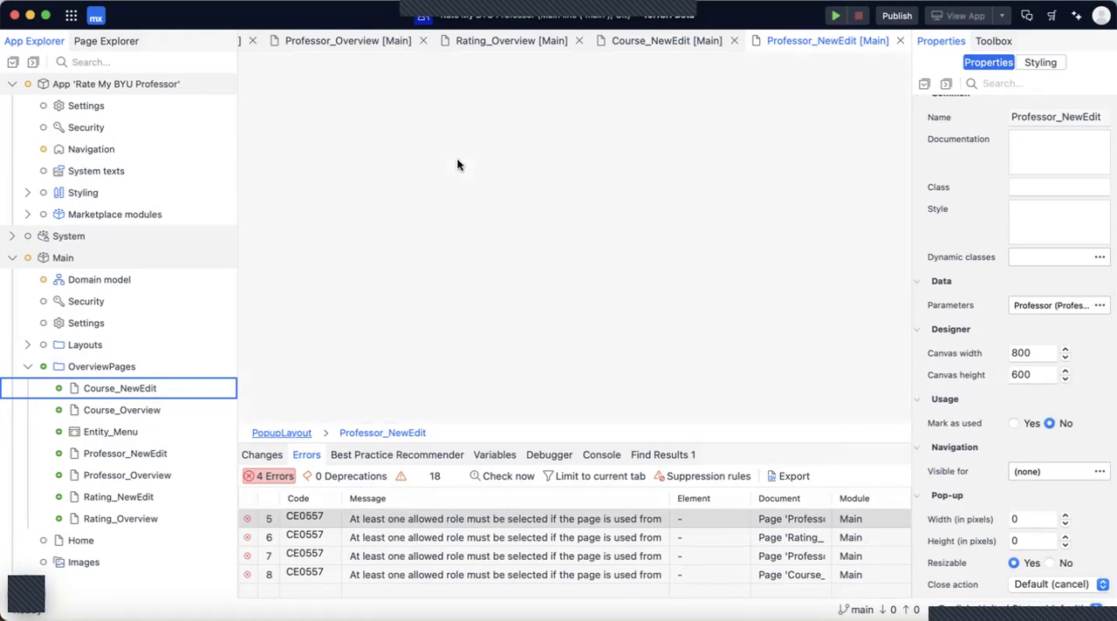
click(1022, 471)
click(327, 254)
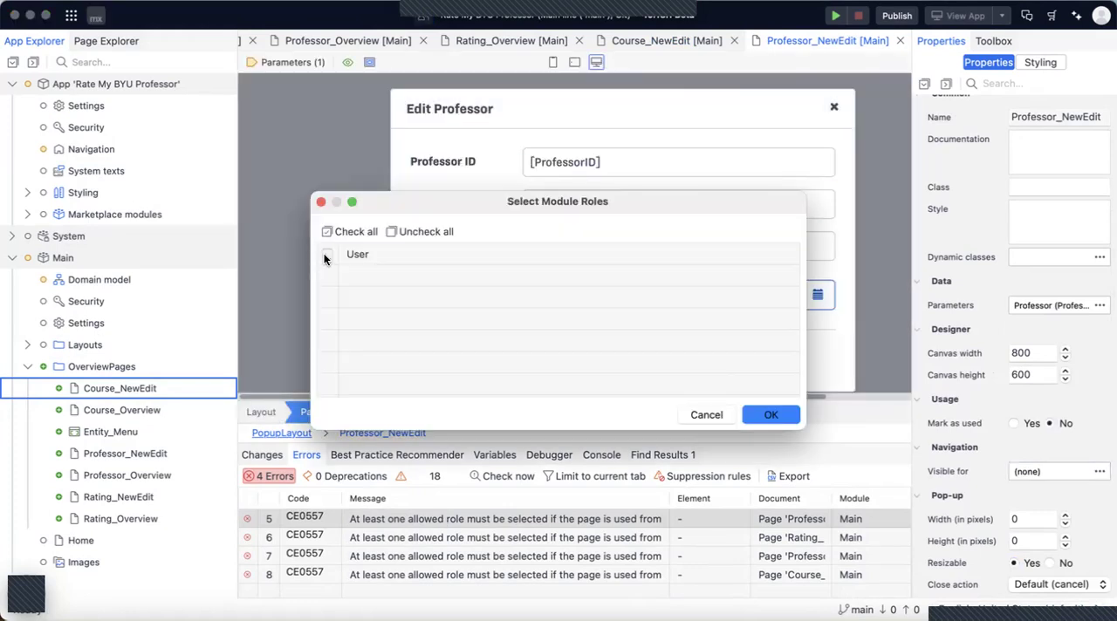
click(772, 414)
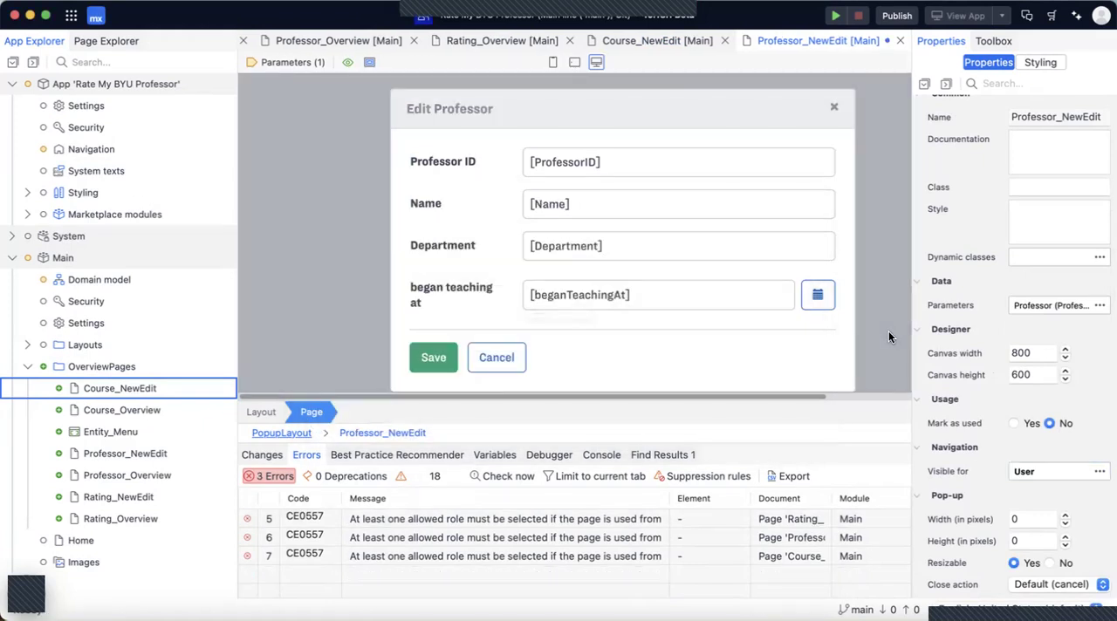
key(ctrl+s)
Open the Rating_Overview page from its error entry and make it visible for the User module role.
double_click(573, 518)
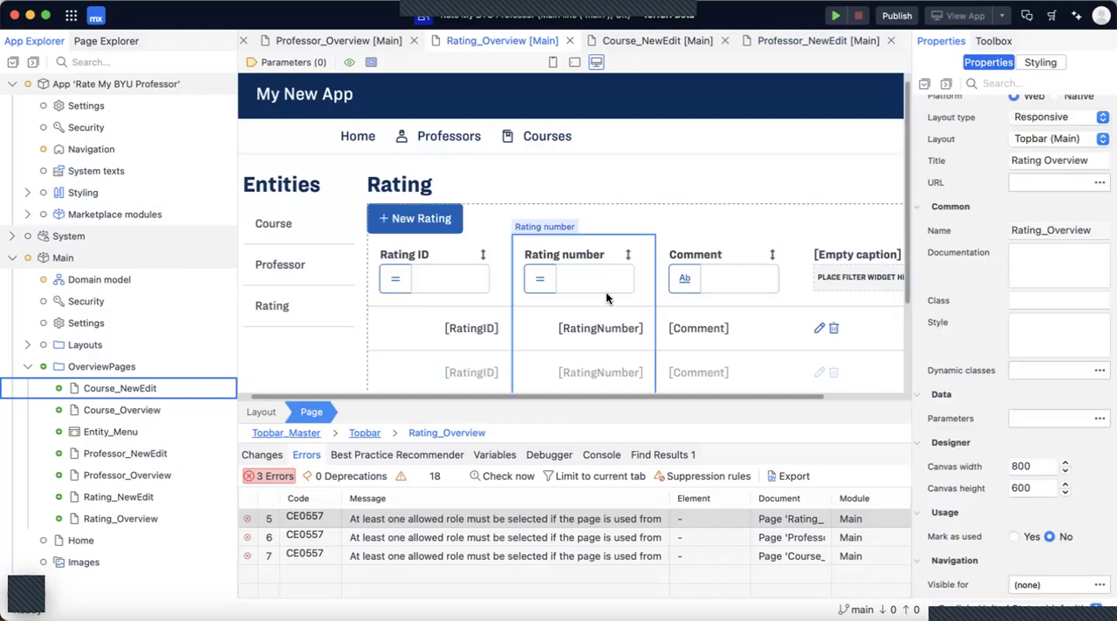
double_click(1040, 586)
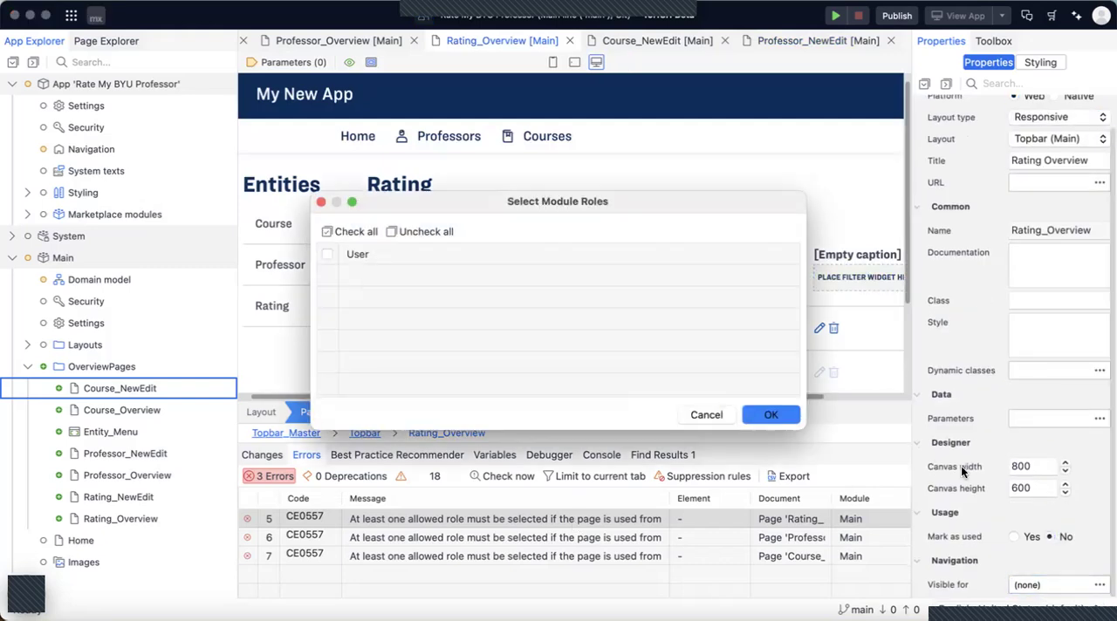
click(755, 416)
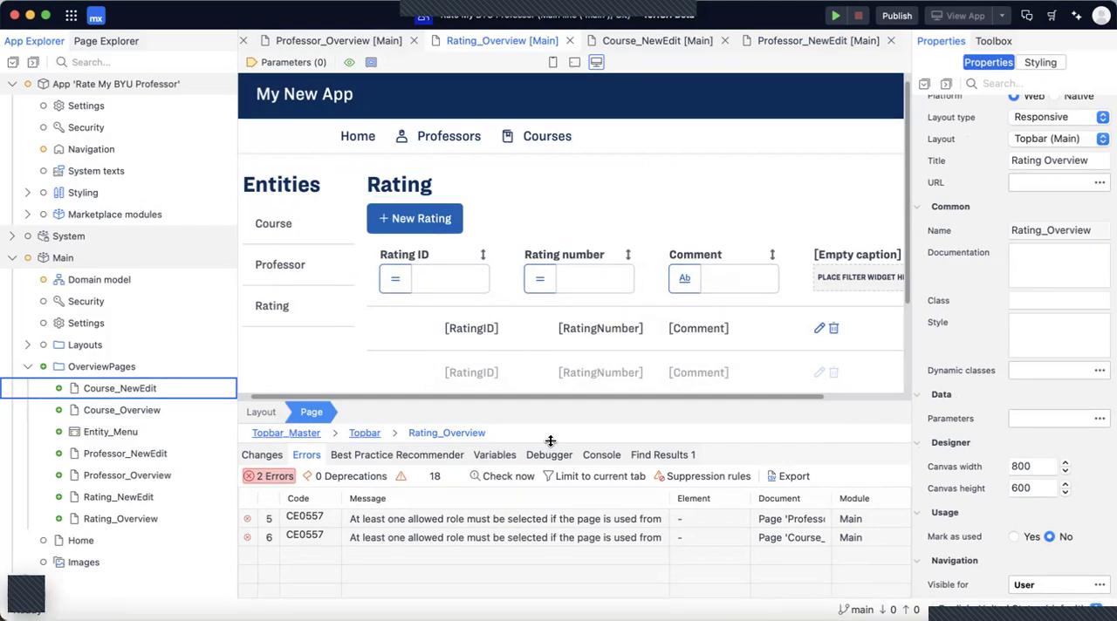
Open the Professor_Overview page from its error entry and make it visible for the User module role.
double_click(541, 524)
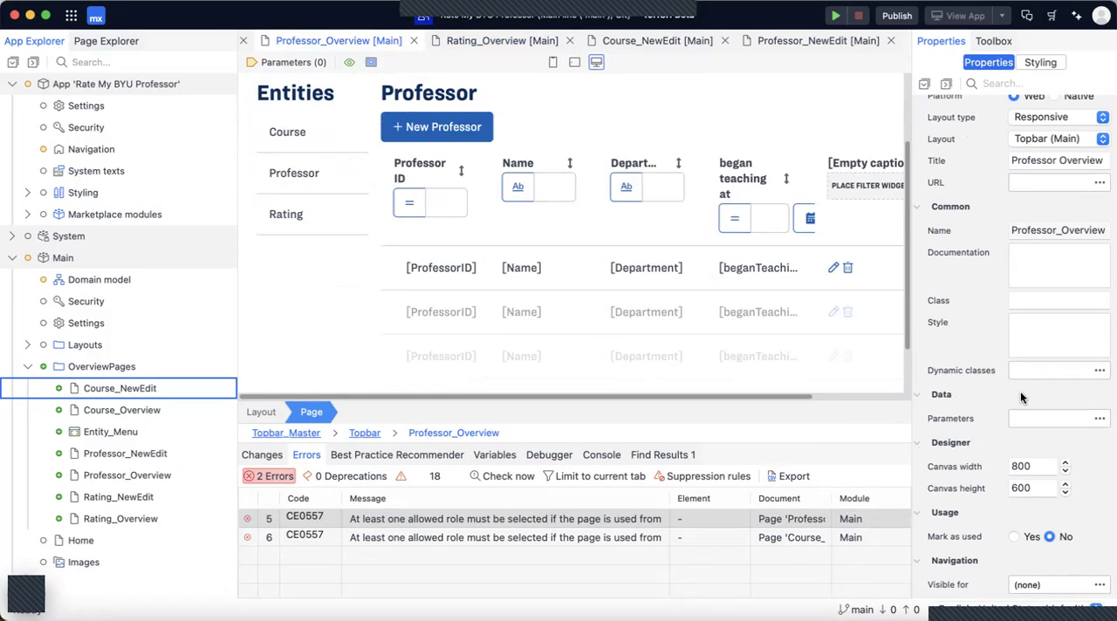
click(1046, 586)
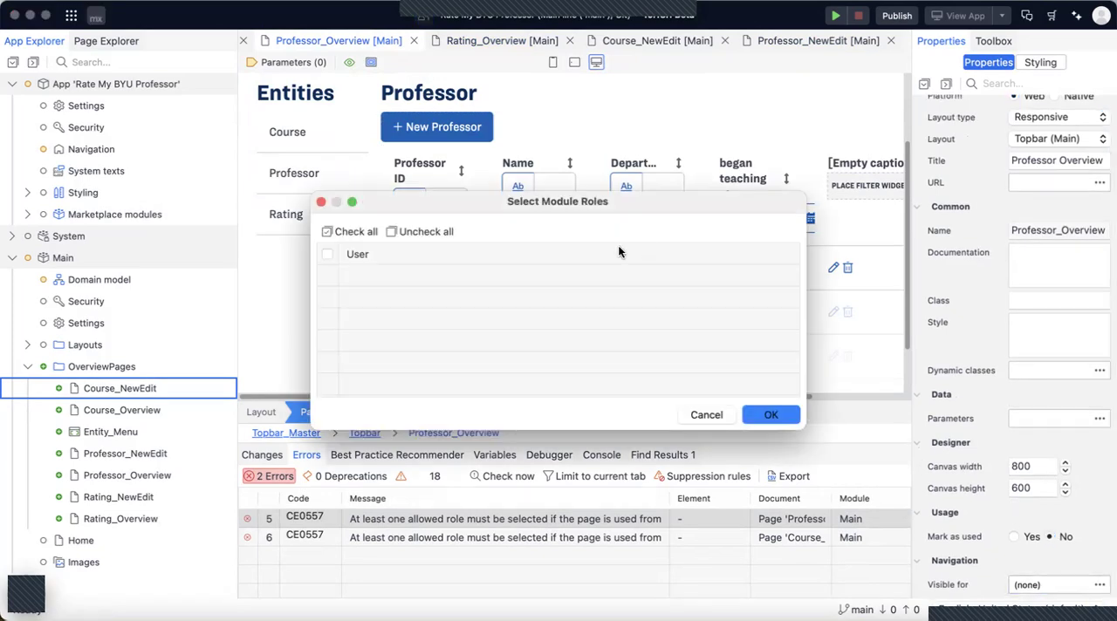
click(328, 255)
click(772, 415)
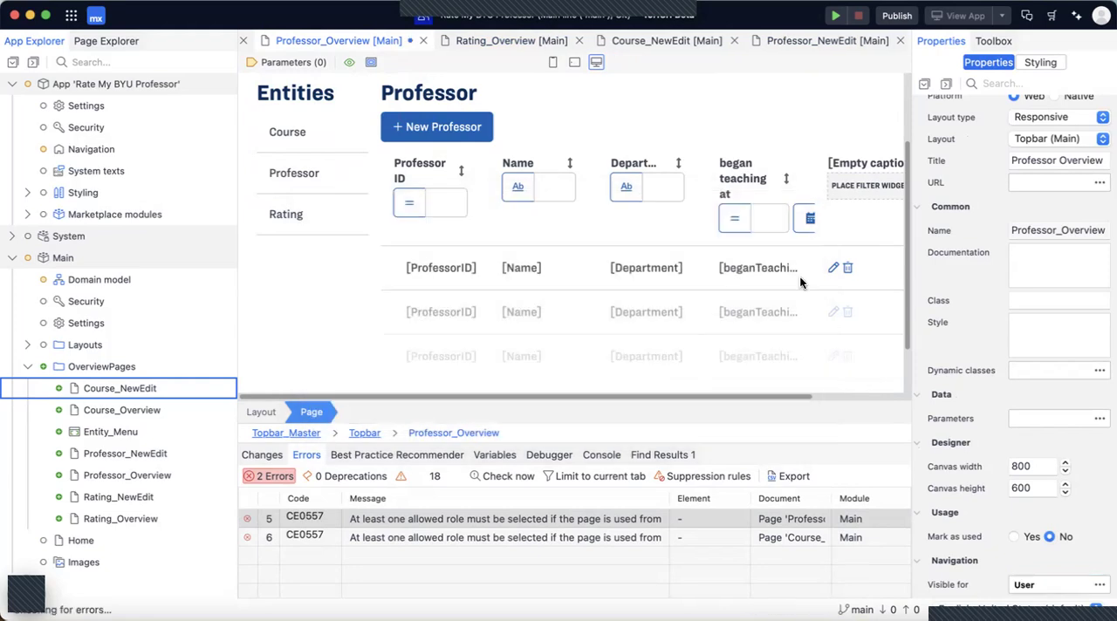
Open the Course_Overview page from the remaining role error, make it visible for the User module role and save it.
click(478, 517)
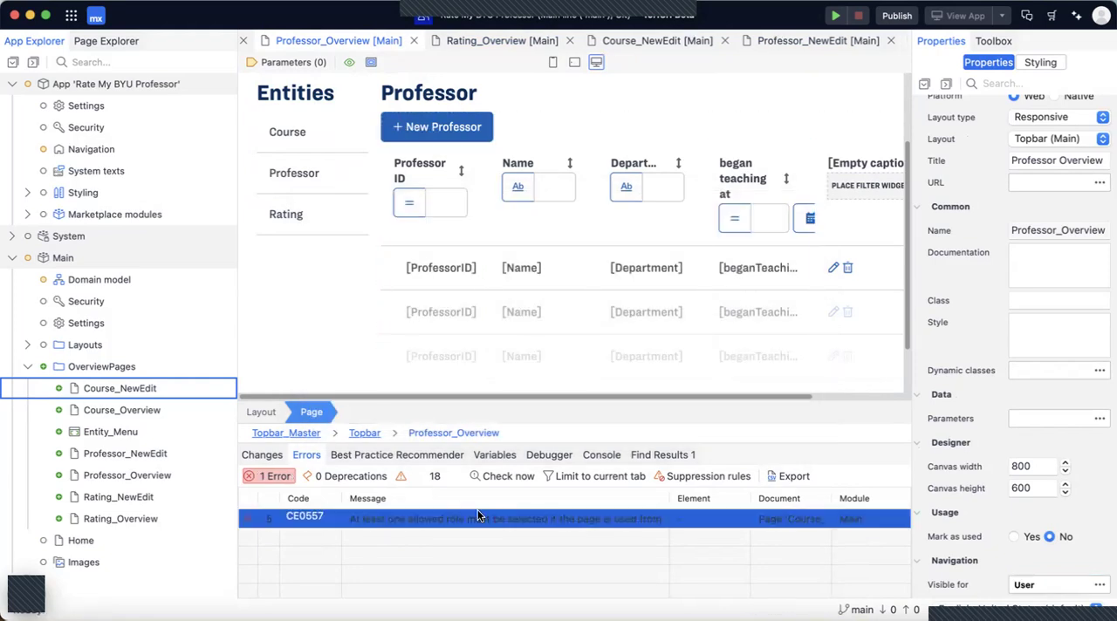
double_click(477, 516)
click(1100, 583)
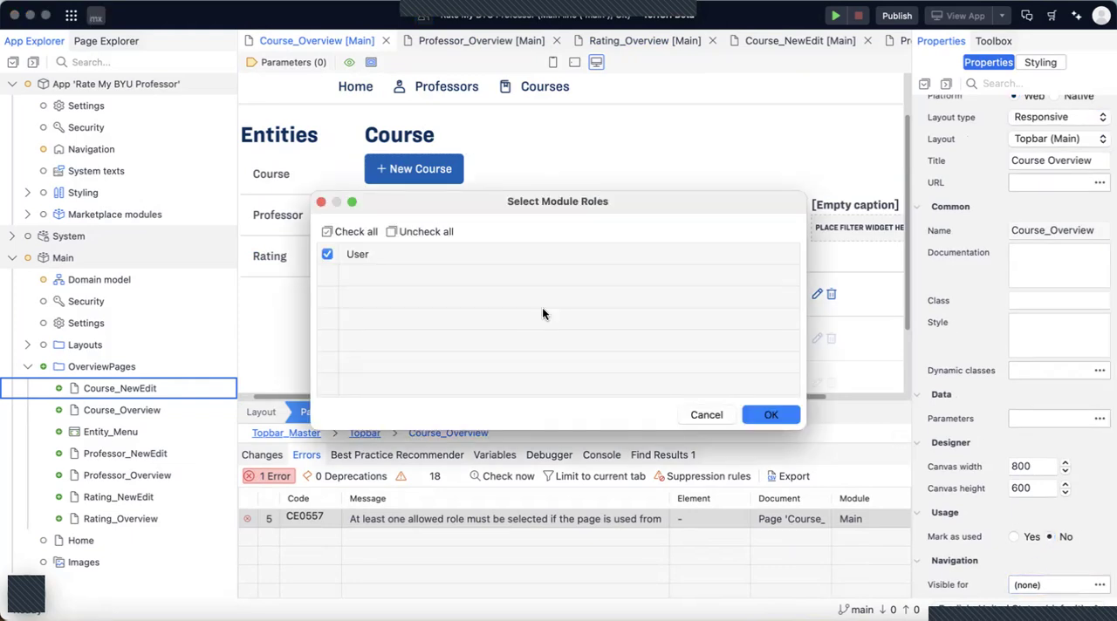
click(768, 414)
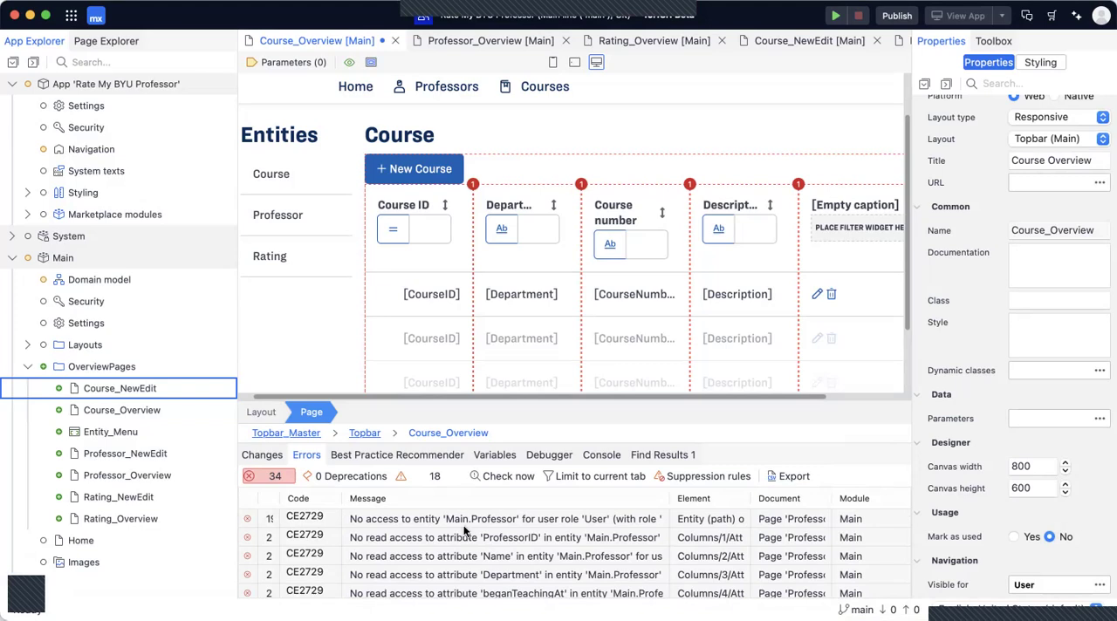
scroll(466, 531, down, 5)
scroll(465, 527, up, 5)
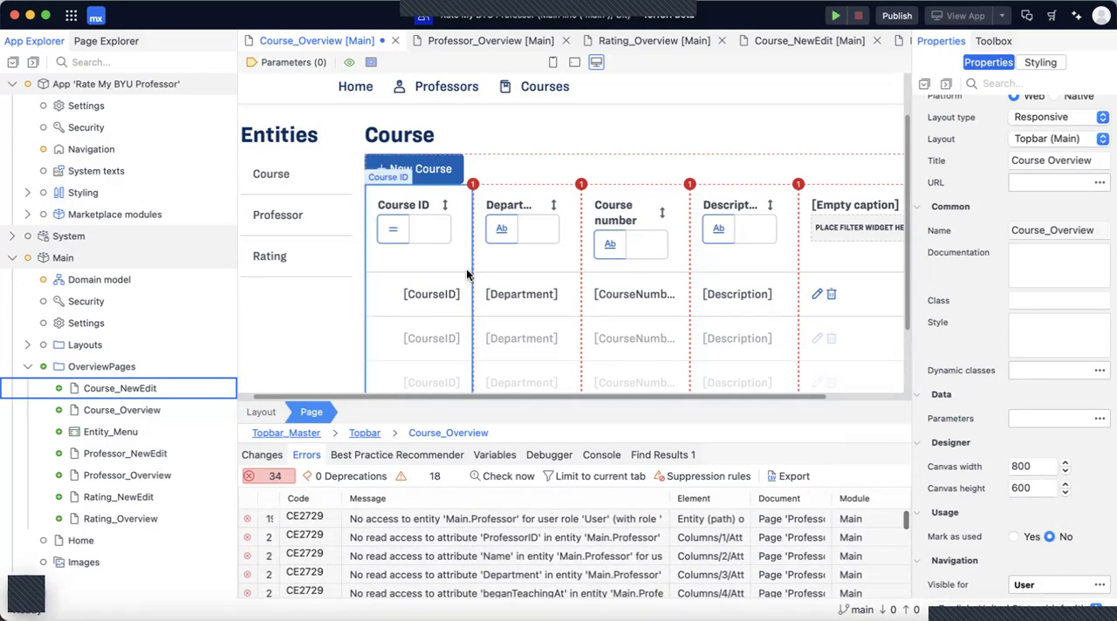
key(super+s)
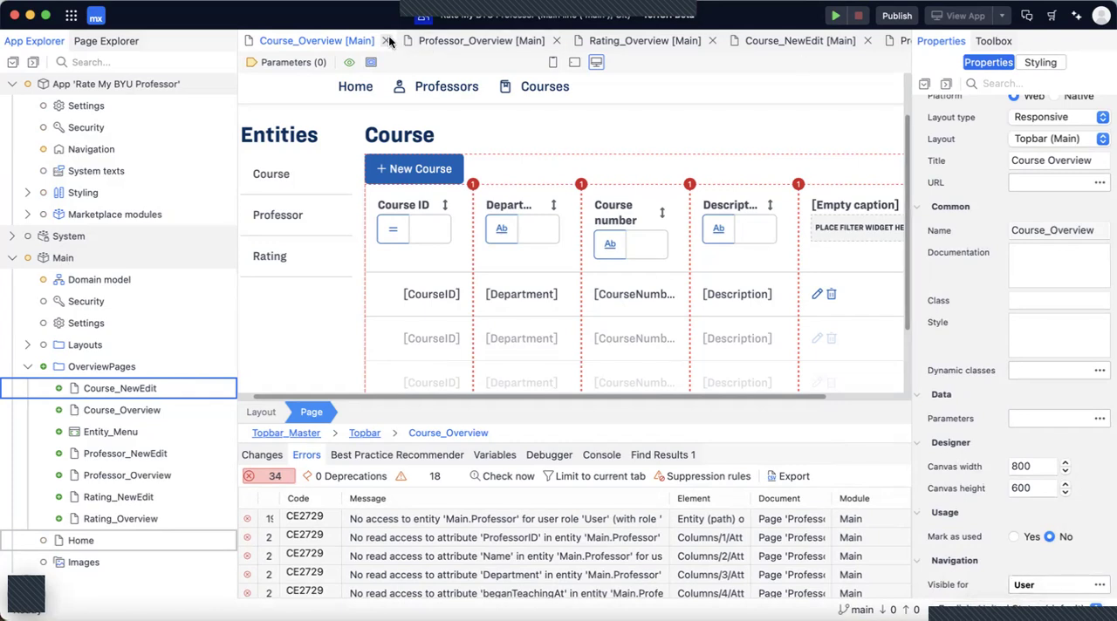
Examine the entity and attribute access errors in the error list and the error markers on the Course_Overview page.
scroll(466, 517, down, 2)
scroll(468, 521, up, 2)
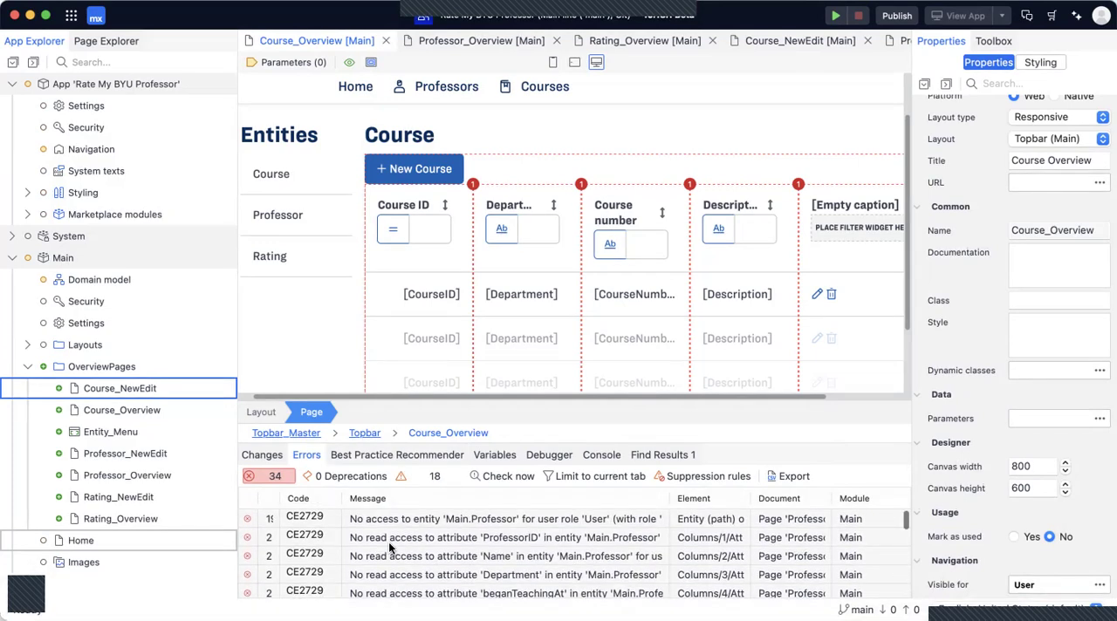
scroll(404, 570, down, 1)
scroll(404, 570, up, 1)
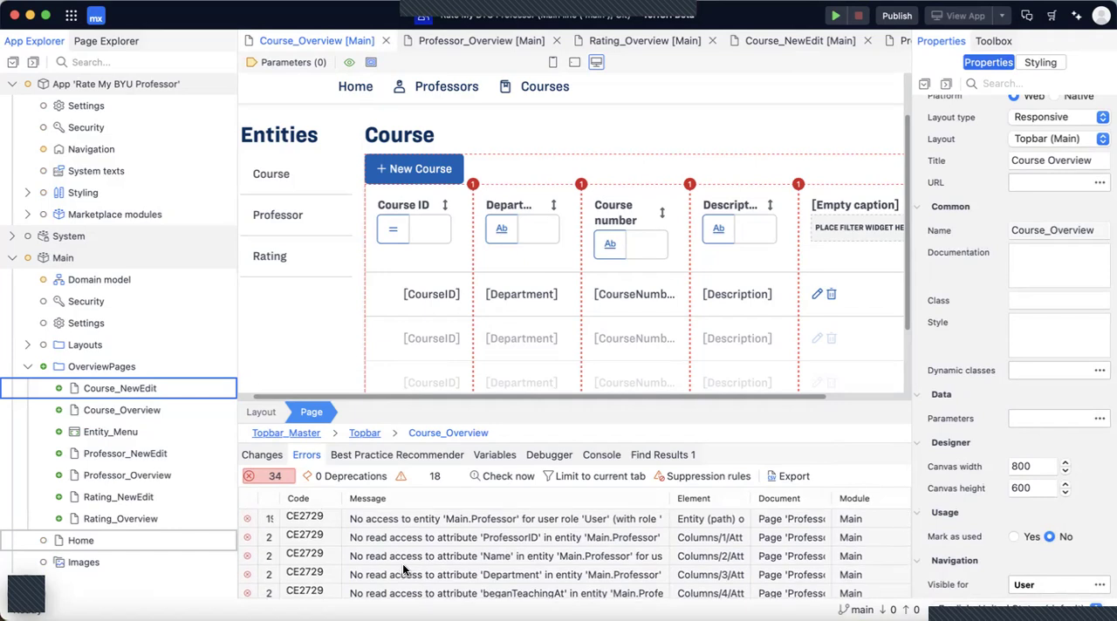
scroll(492, 316, up, 2)
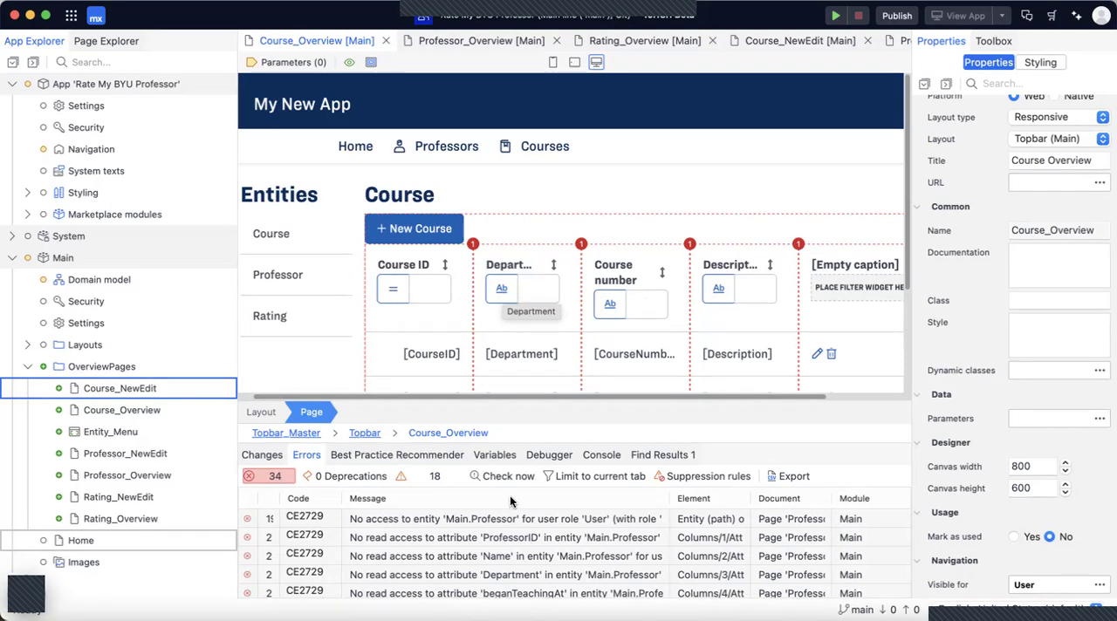
scroll(506, 556, down, 2)
scroll(506, 556, up, 2)
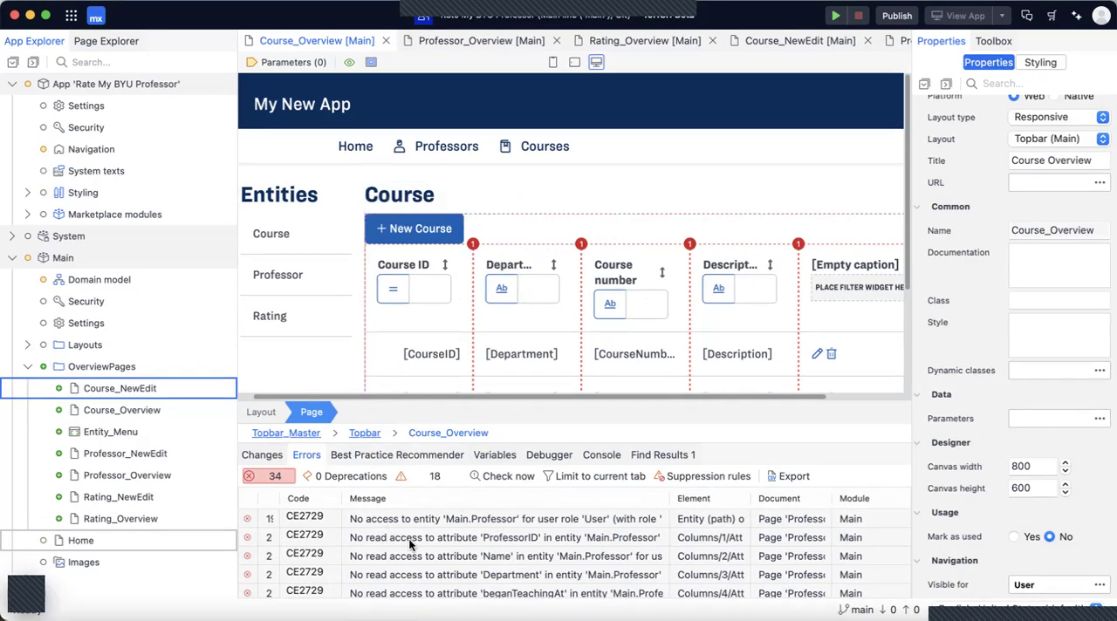
Add an access rule to the Professor entity for the User role, allowing creating and deleting, with Read, Write as default for new members.
double_click(80, 285)
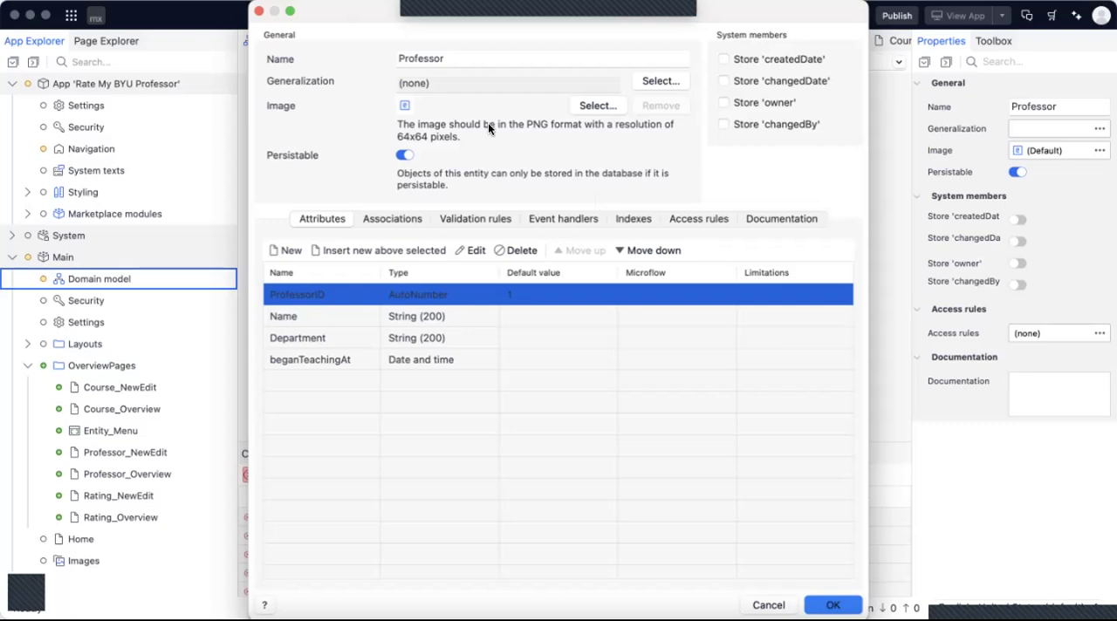
click(695, 219)
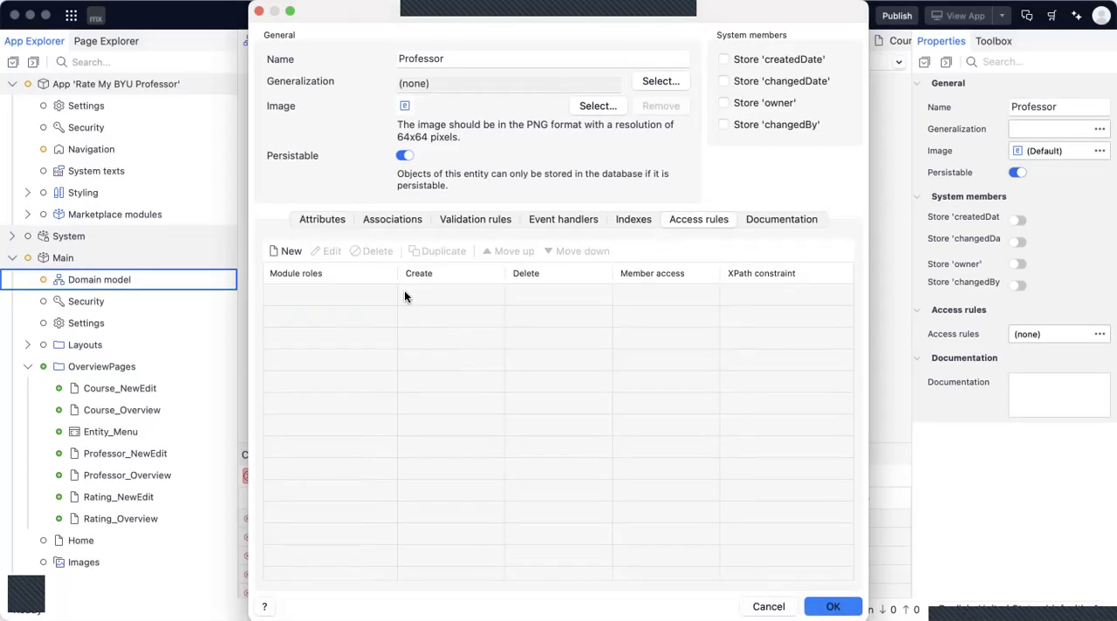
click(285, 251)
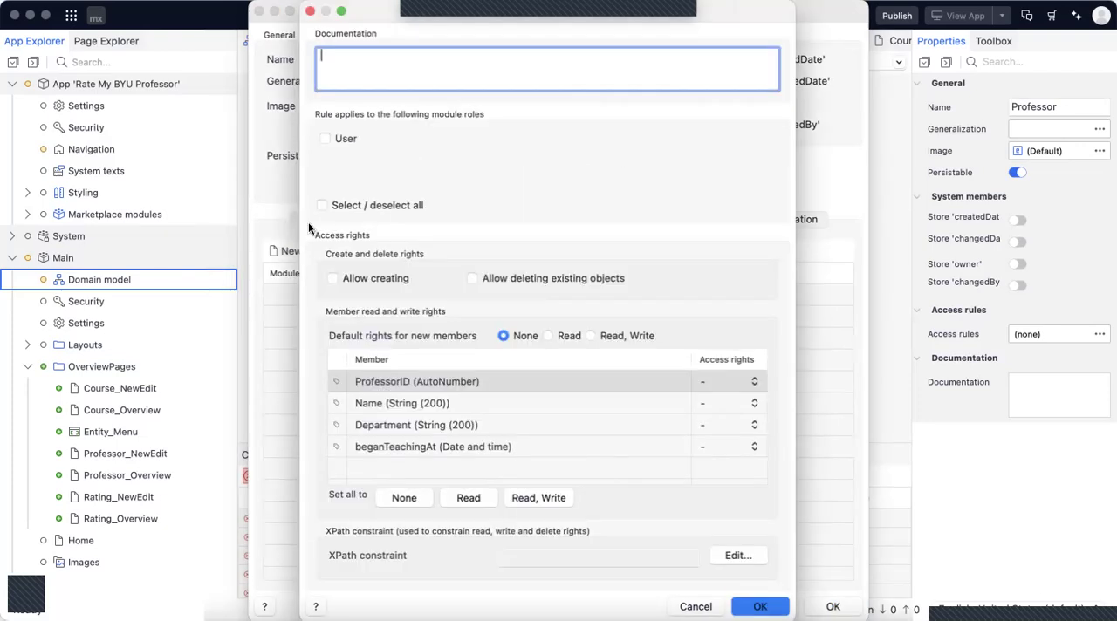
click(325, 139)
click(332, 277)
click(590, 336)
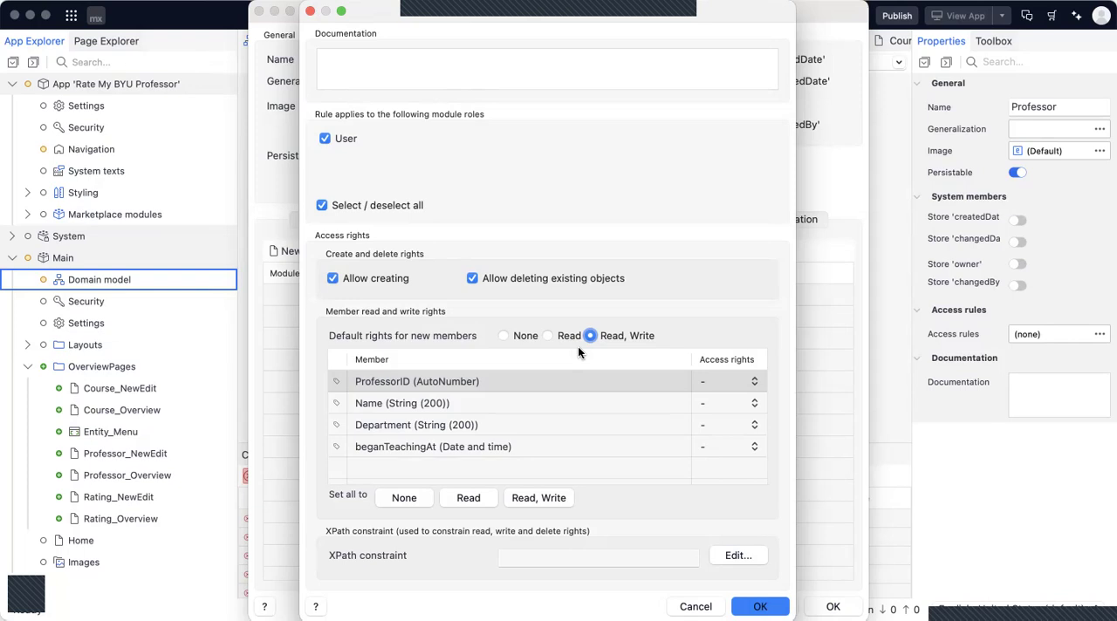
Set the access rights of the ProfessorID member to Read in the Professor access rule.
click(718, 381)
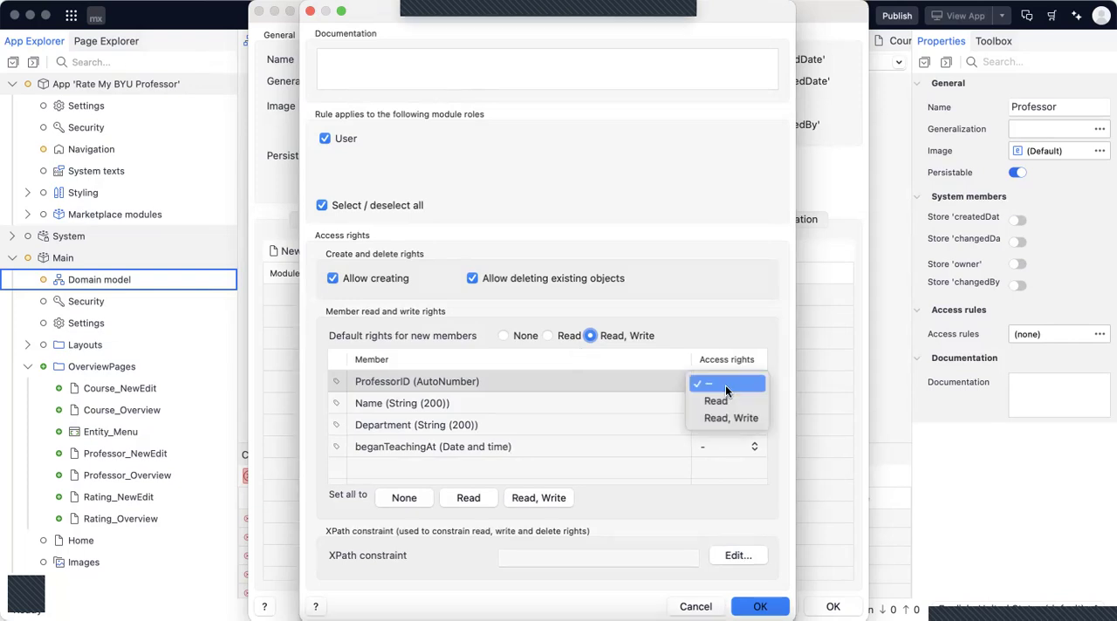
click(775, 356)
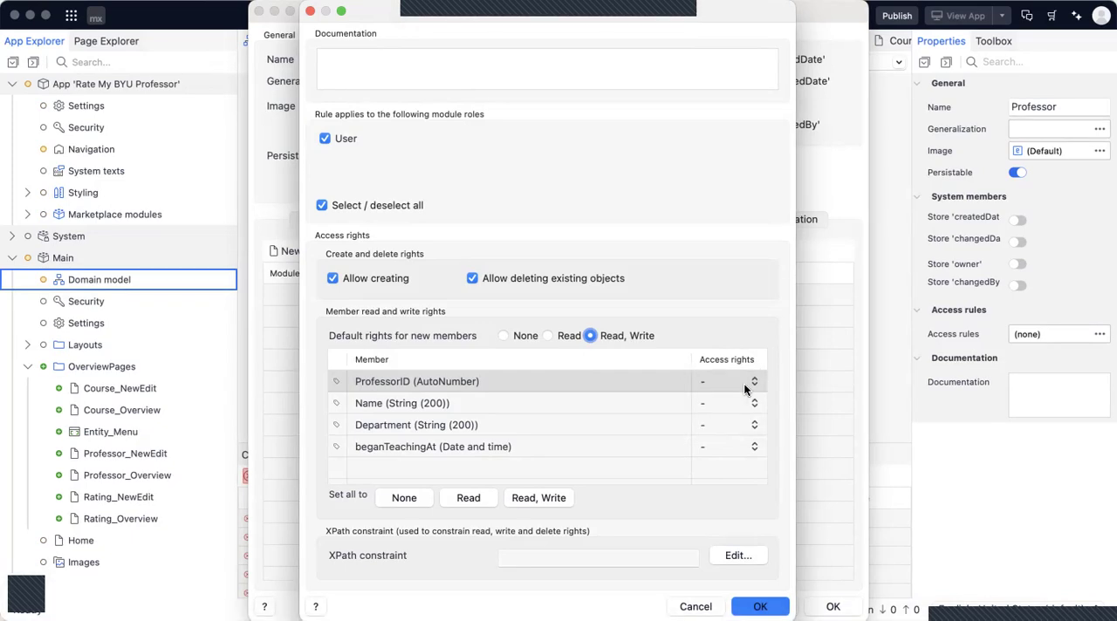
click(735, 380)
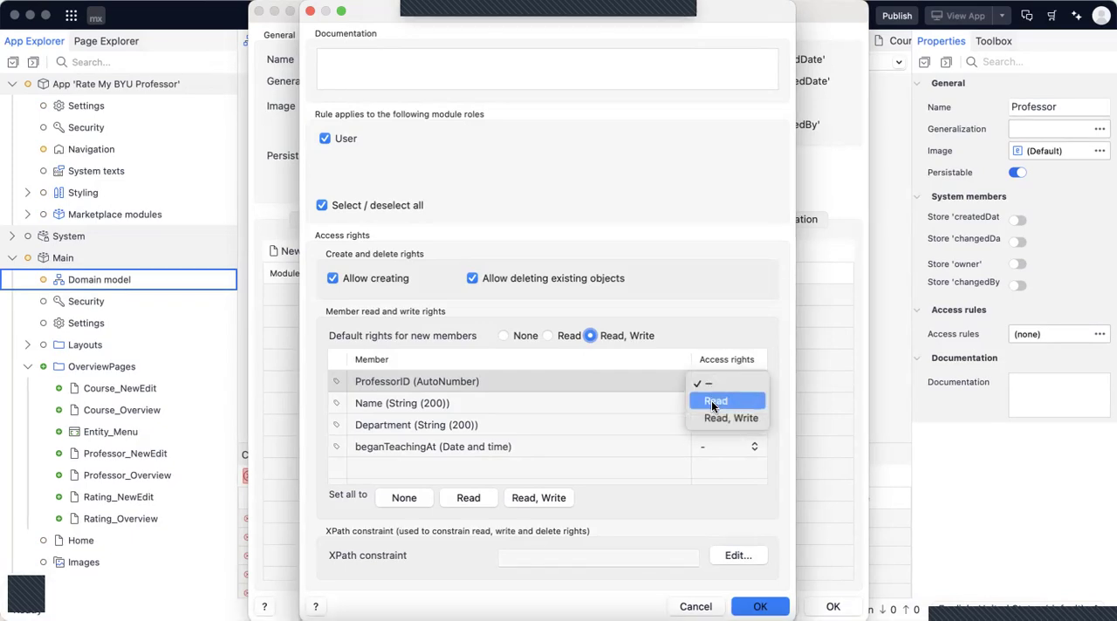
click(783, 377)
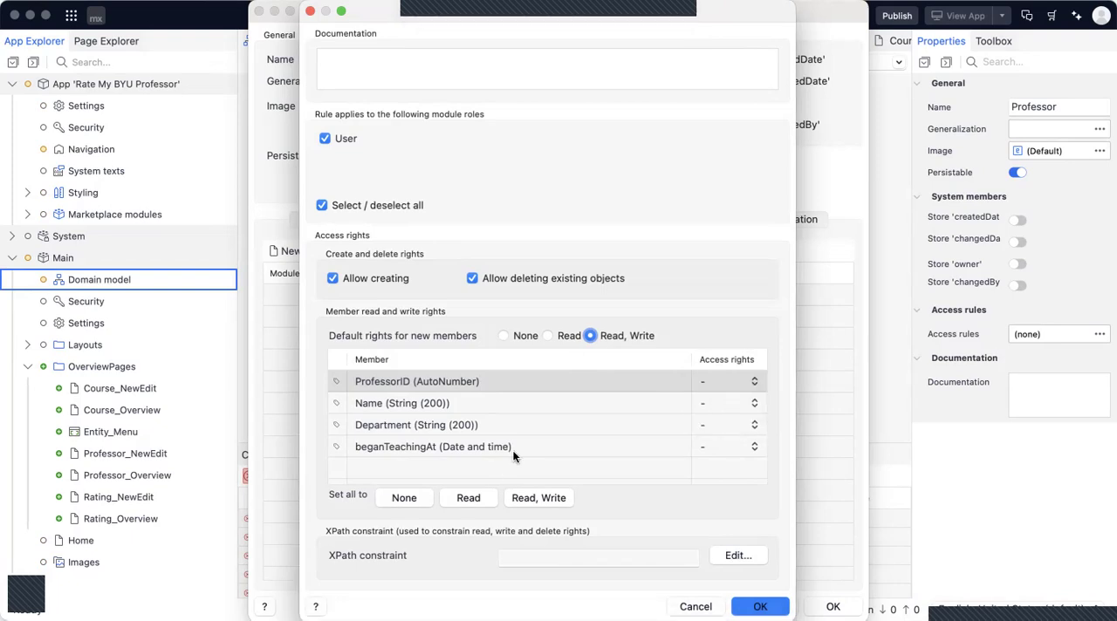
click(707, 392)
click(709, 400)
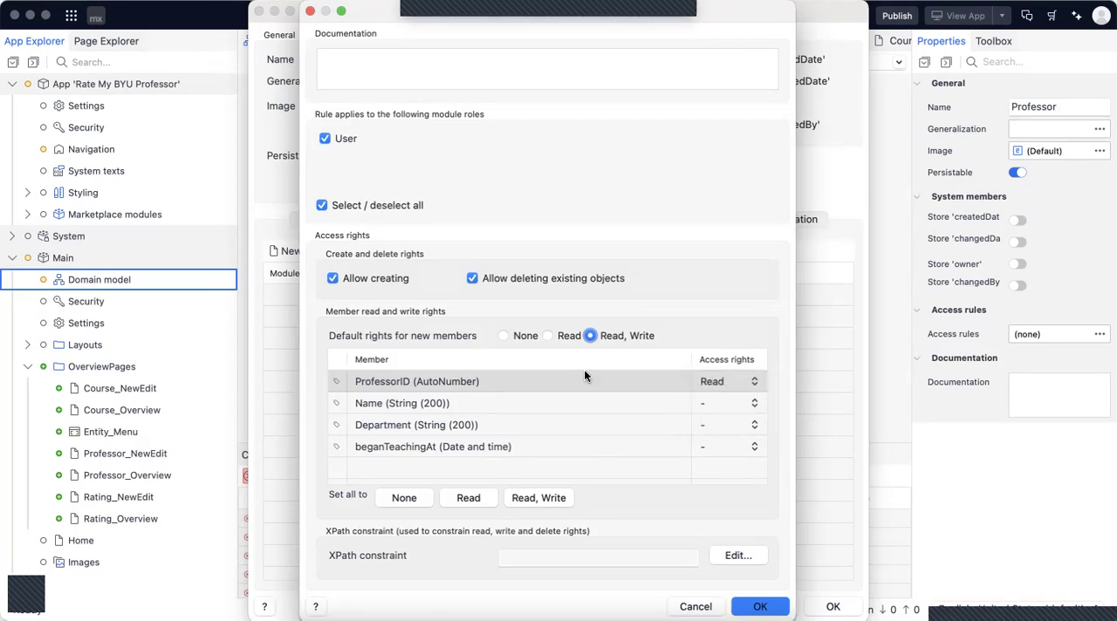
click(725, 381)
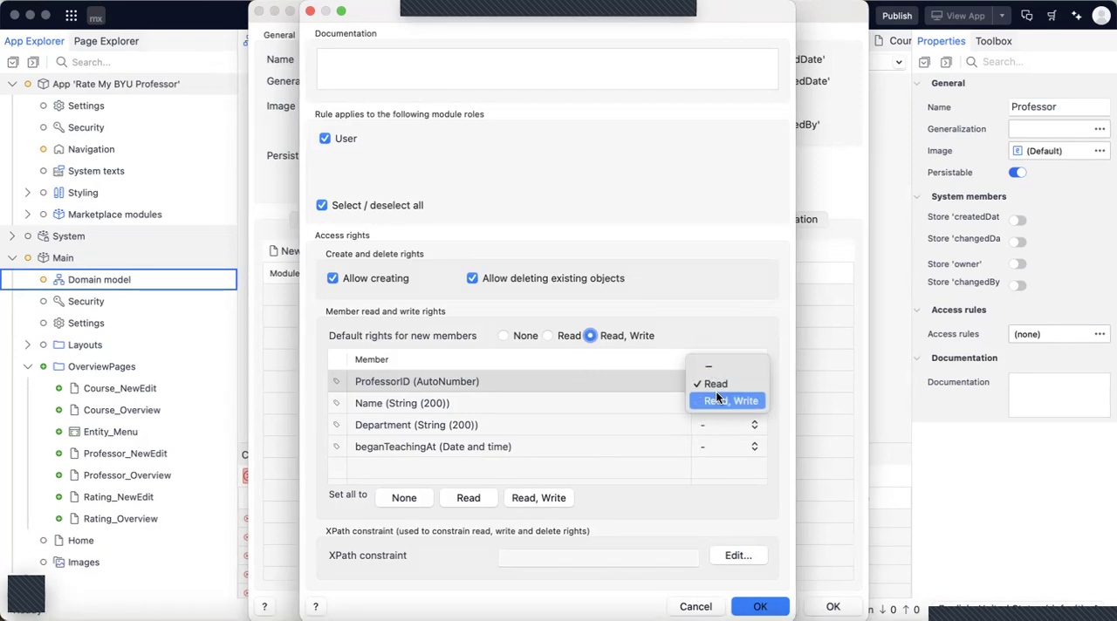
click(709, 383)
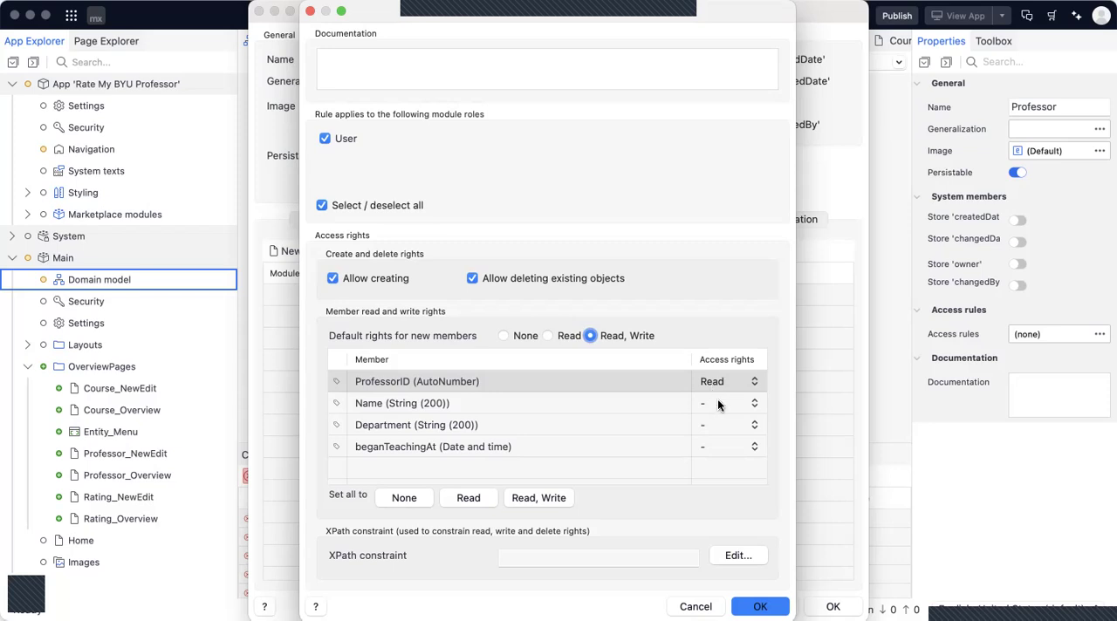
Give Name, Department and beganTeachingAt Read, Write rights, and confirm the access rule and the Professor entity.
click(717, 403)
click(706, 431)
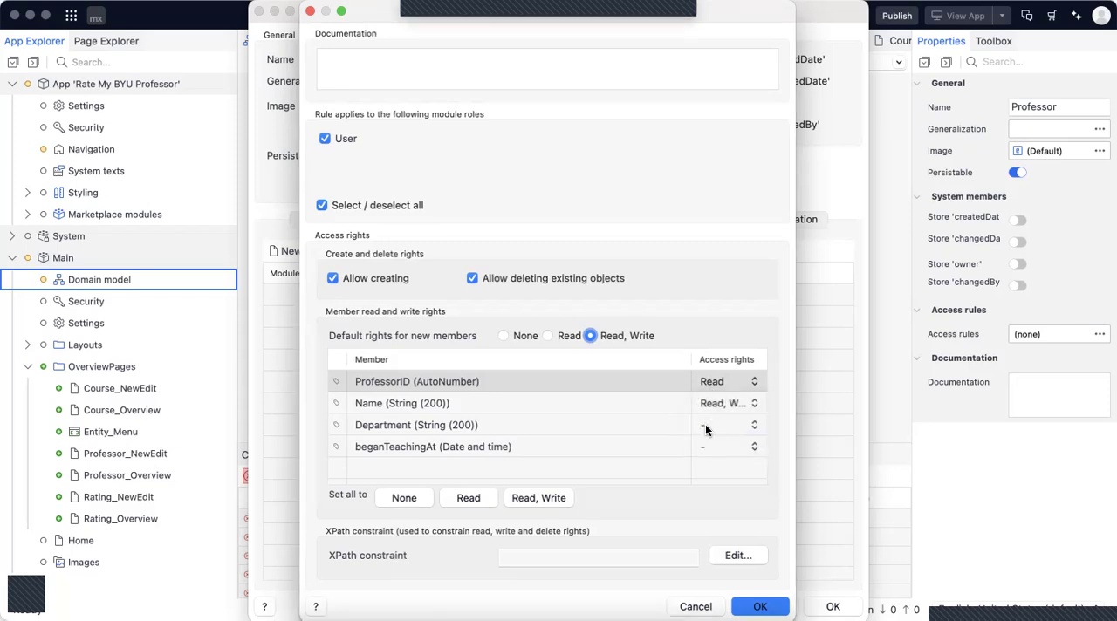
click(706, 431)
click(713, 457)
click(706, 447)
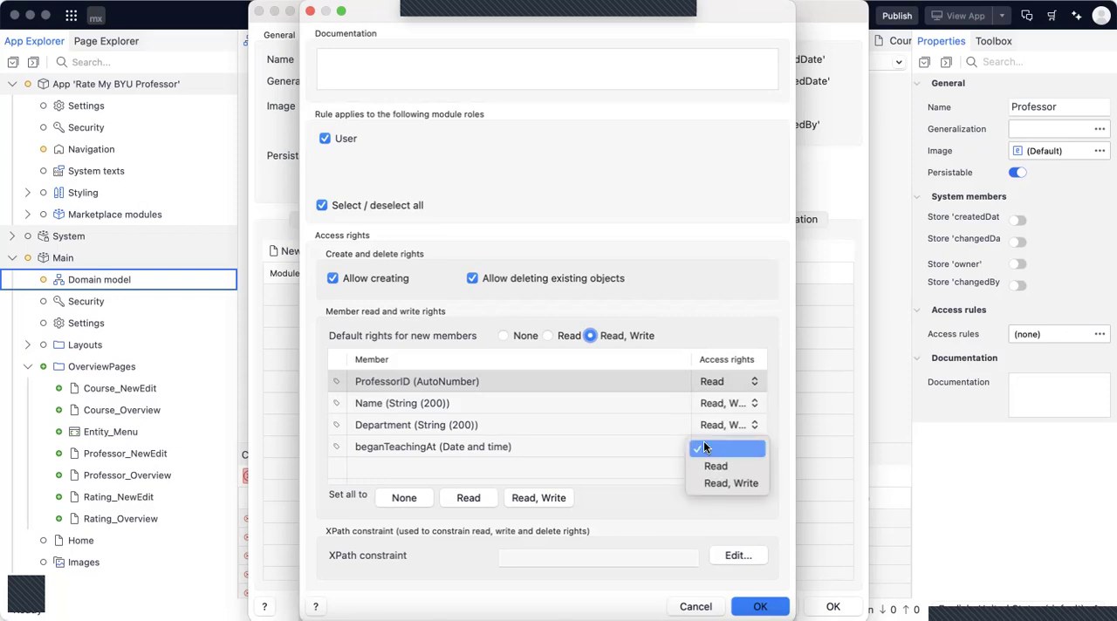
click(709, 483)
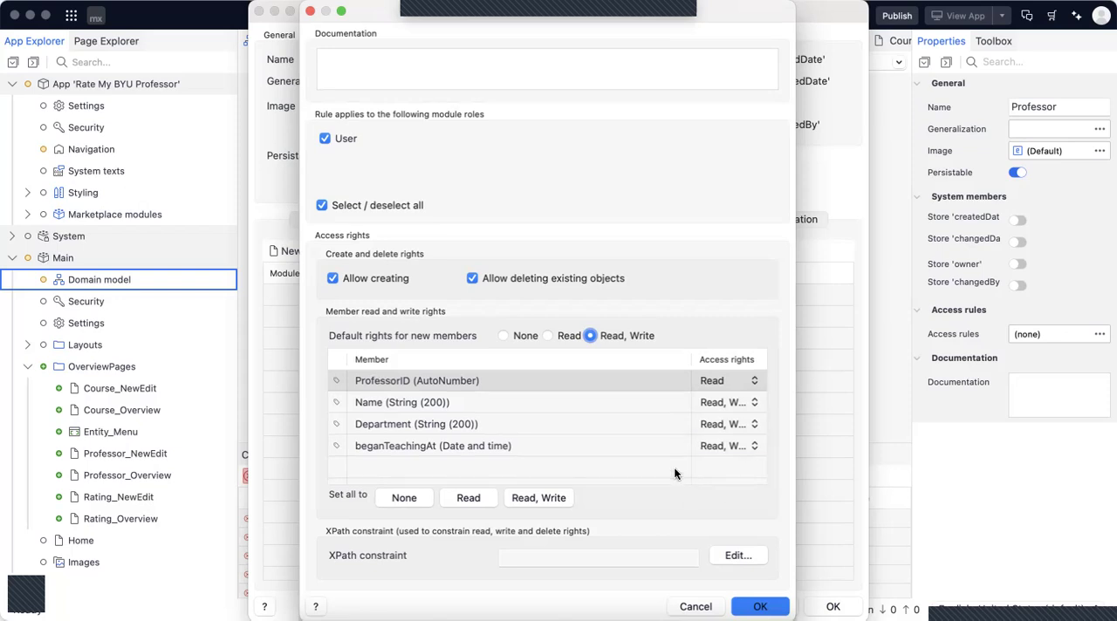
click(737, 607)
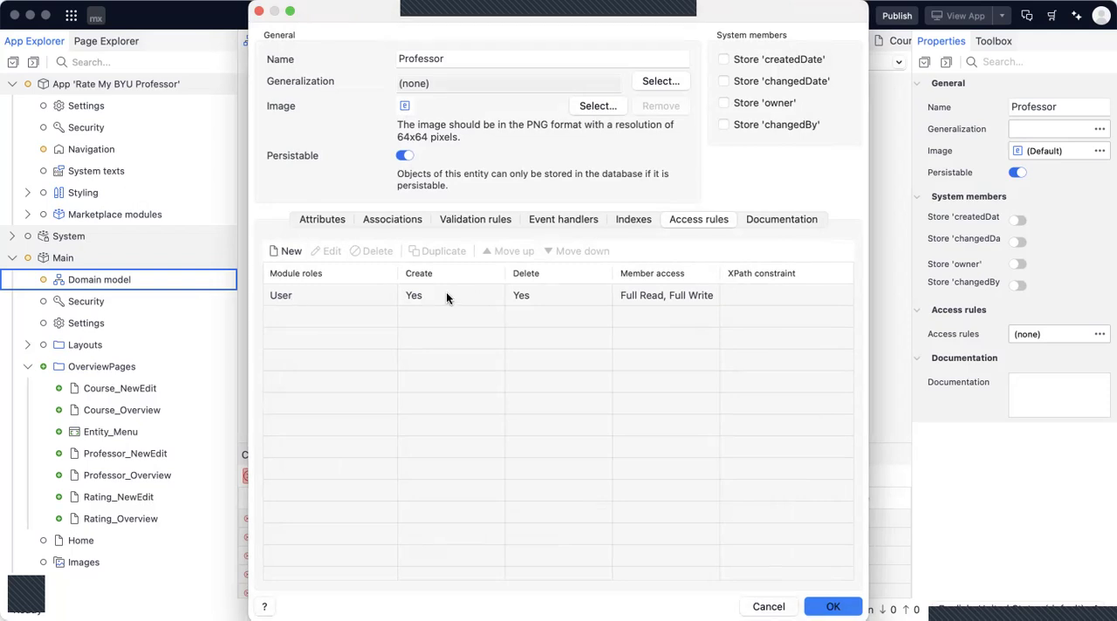
click(831, 608)
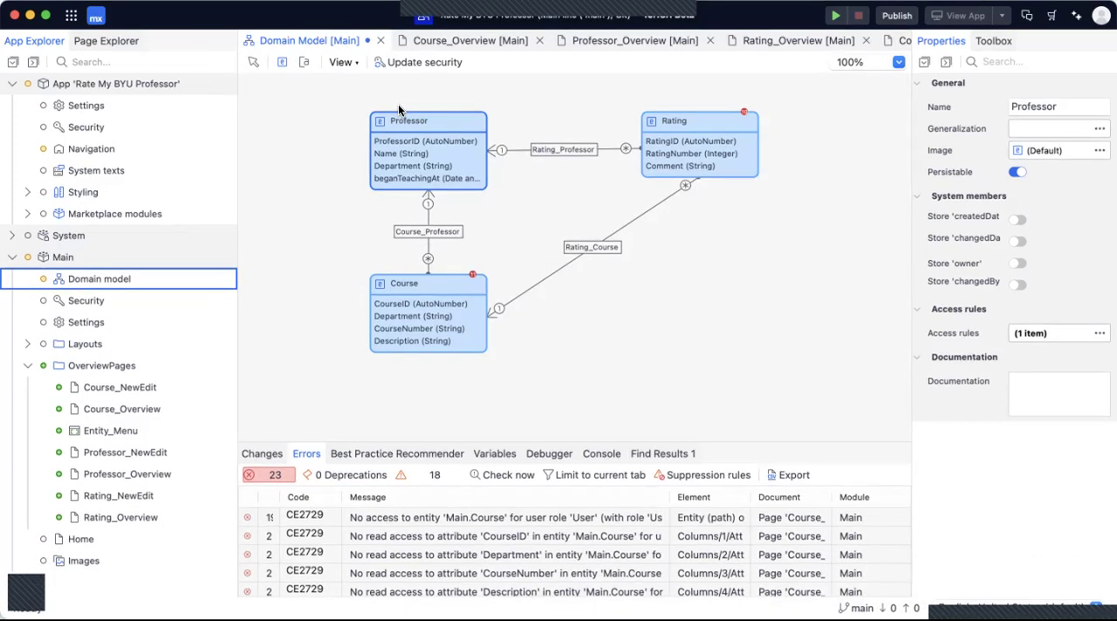
Add an access rule to the Rating entity for the User role, allowing creating and deleting, with Read, Write as default for new members.
double_click(654, 120)
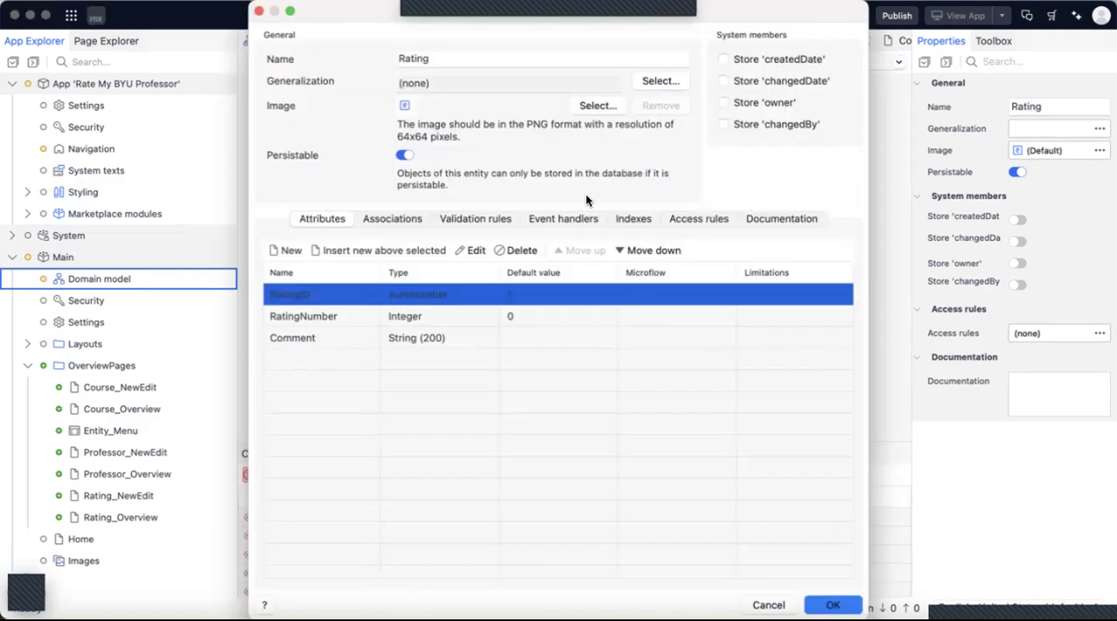
click(681, 225)
click(285, 252)
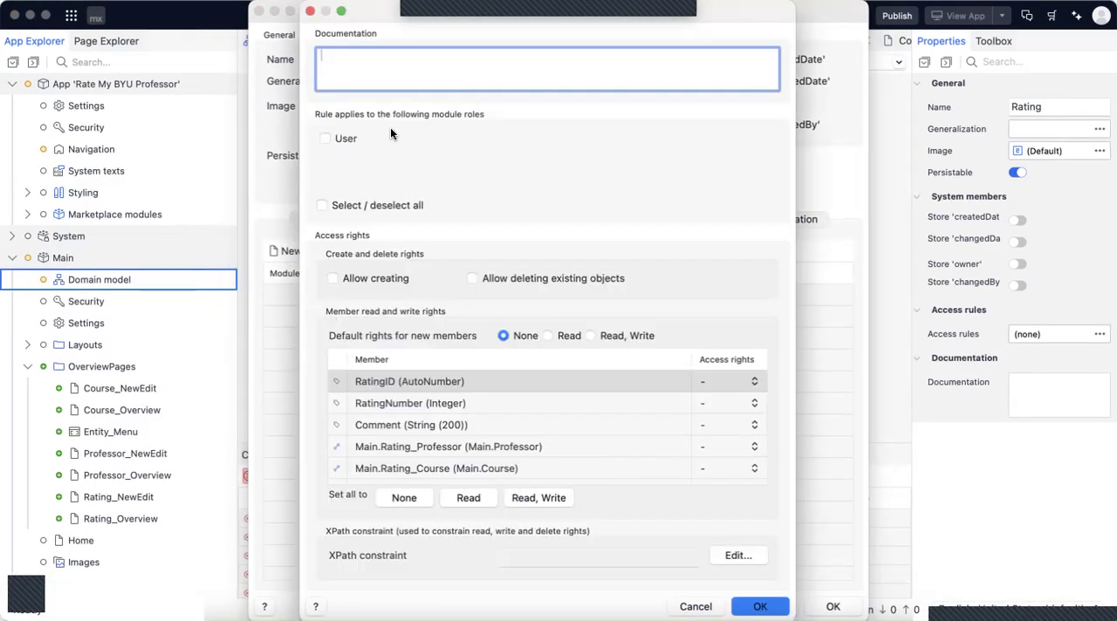
click(341, 138)
click(332, 278)
click(472, 278)
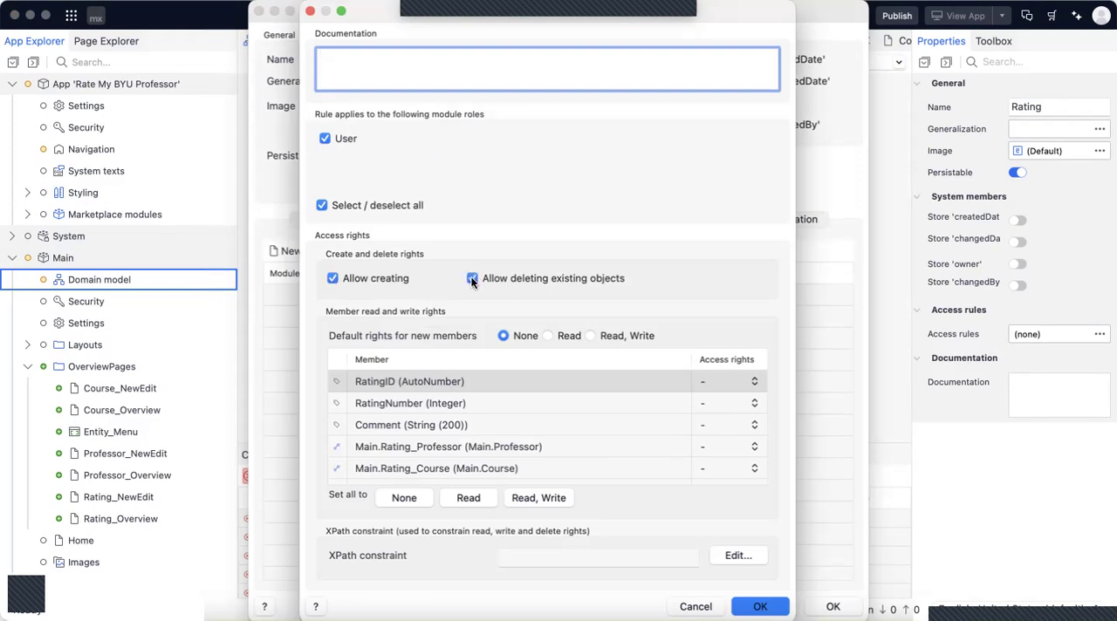
click(590, 336)
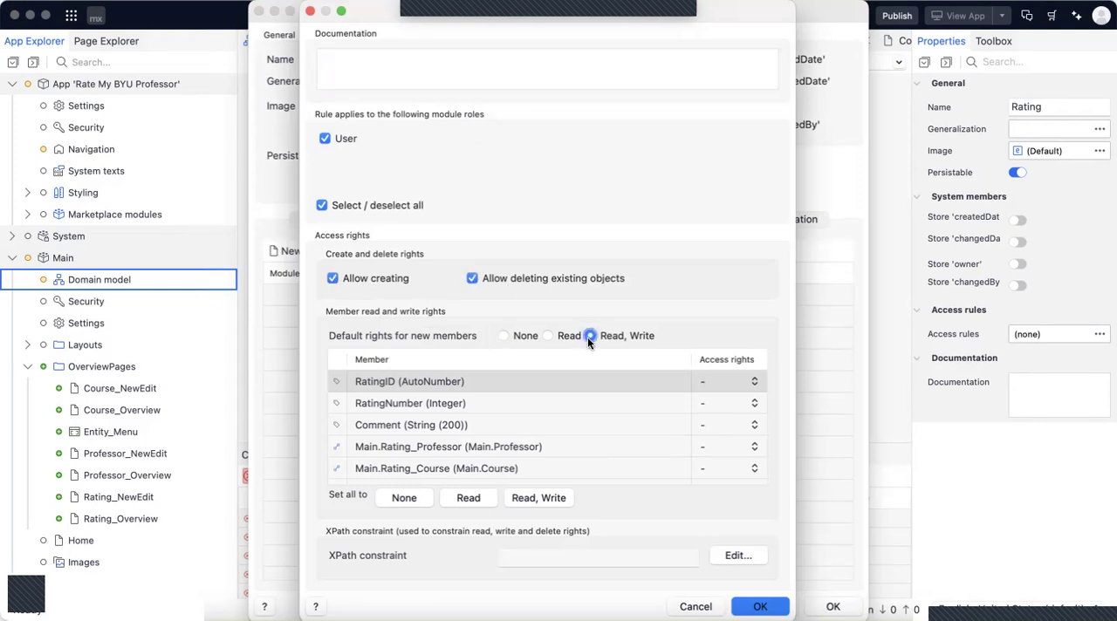
Set RatingID to Read and all other Rating members to Read, Write, and confirm the access rule and the entity.
click(722, 381)
click(721, 401)
click(536, 497)
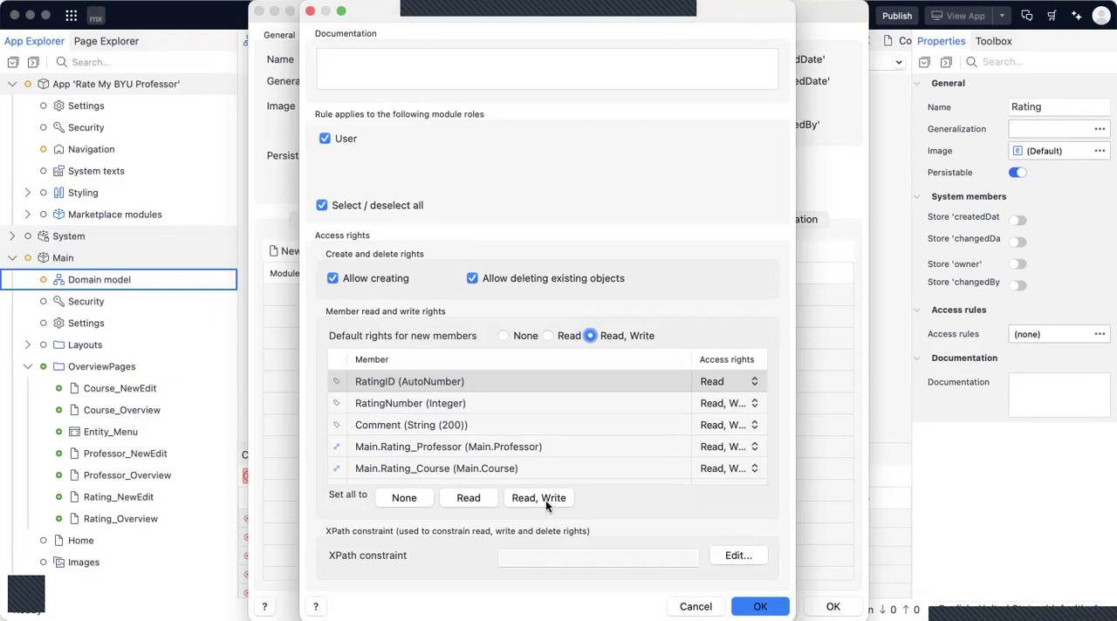
click(752, 606)
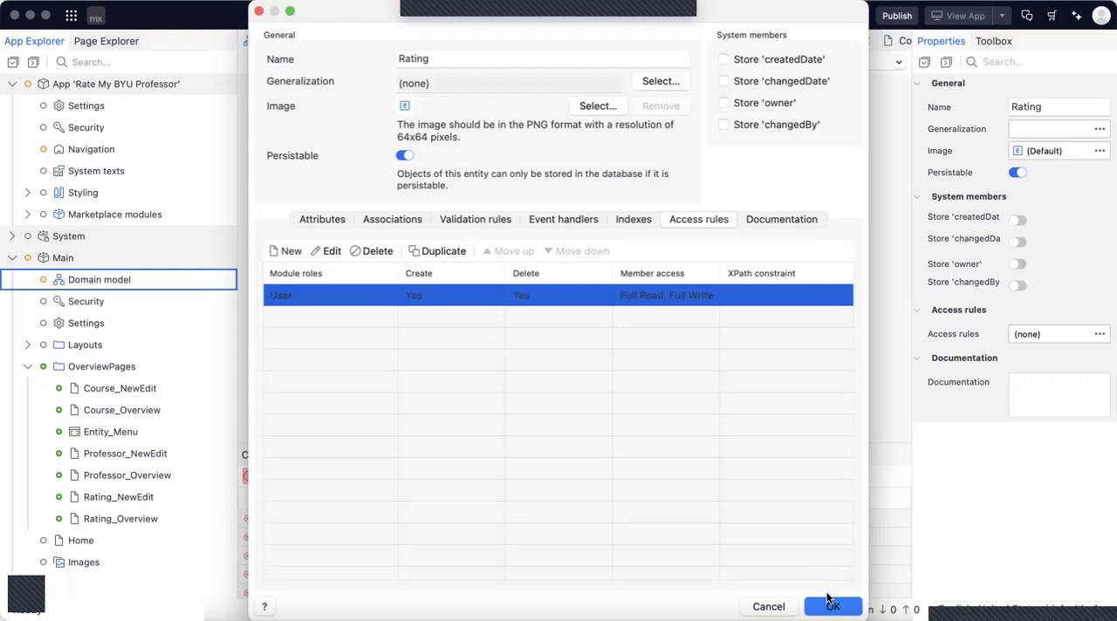
click(831, 606)
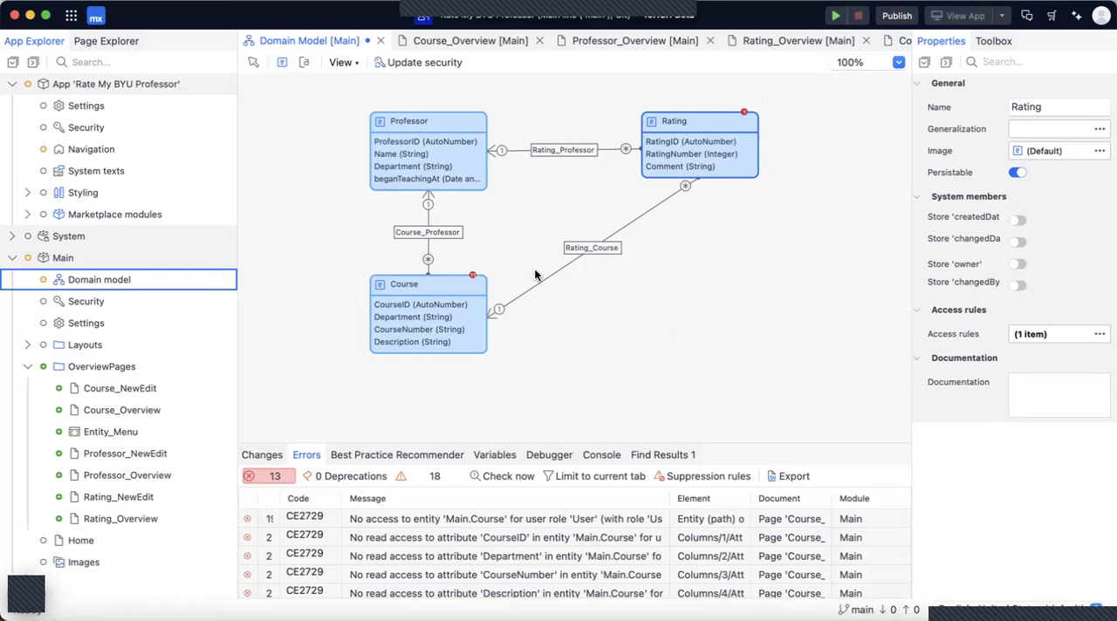
Add an access rule to the Course entity for the User role, allowing creating and deleting, with Read, Write as default for new members.
click(440, 293)
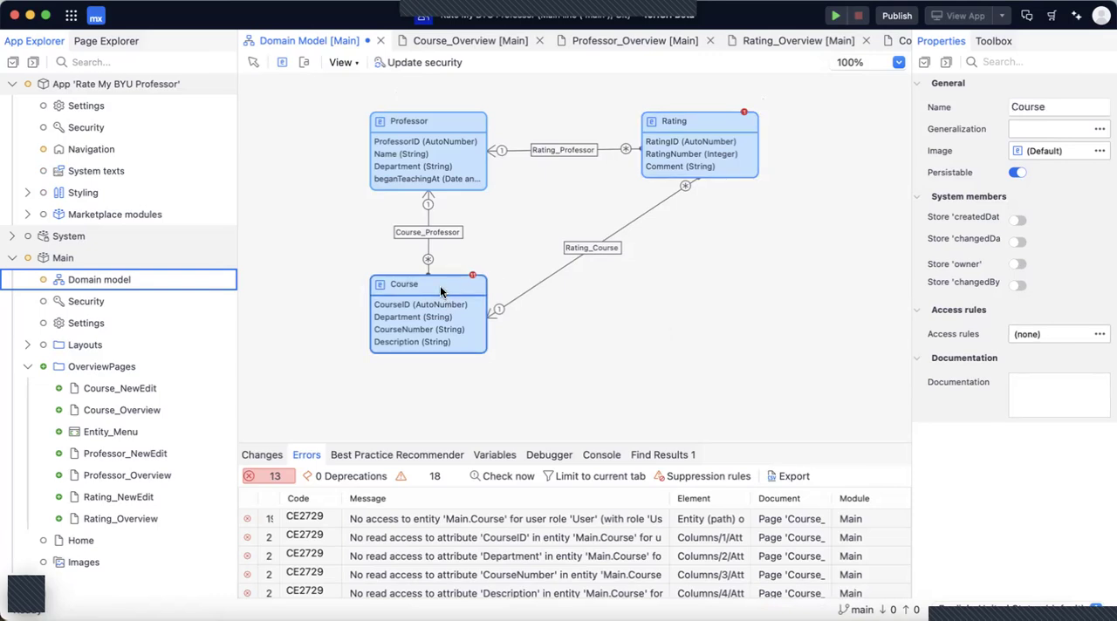
double_click(440, 292)
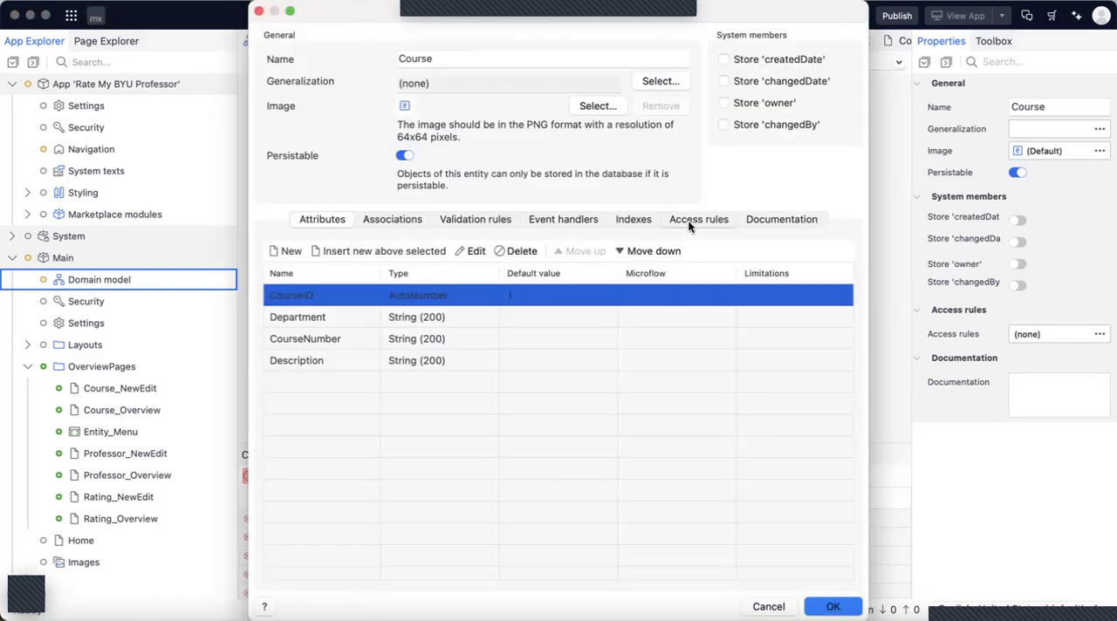
click(687, 220)
click(293, 252)
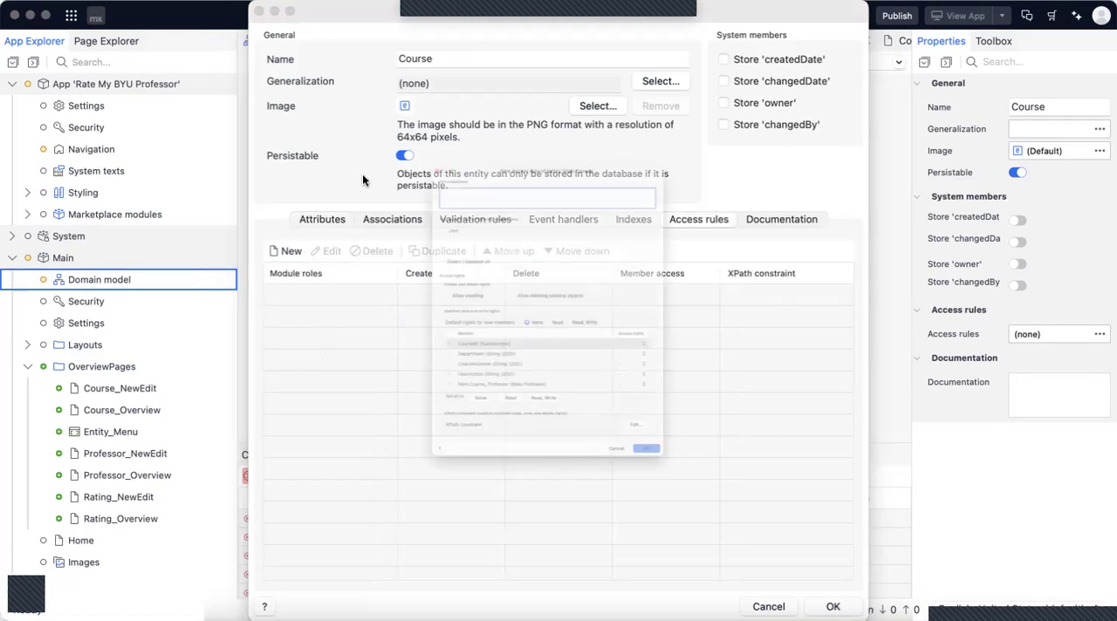
click(326, 139)
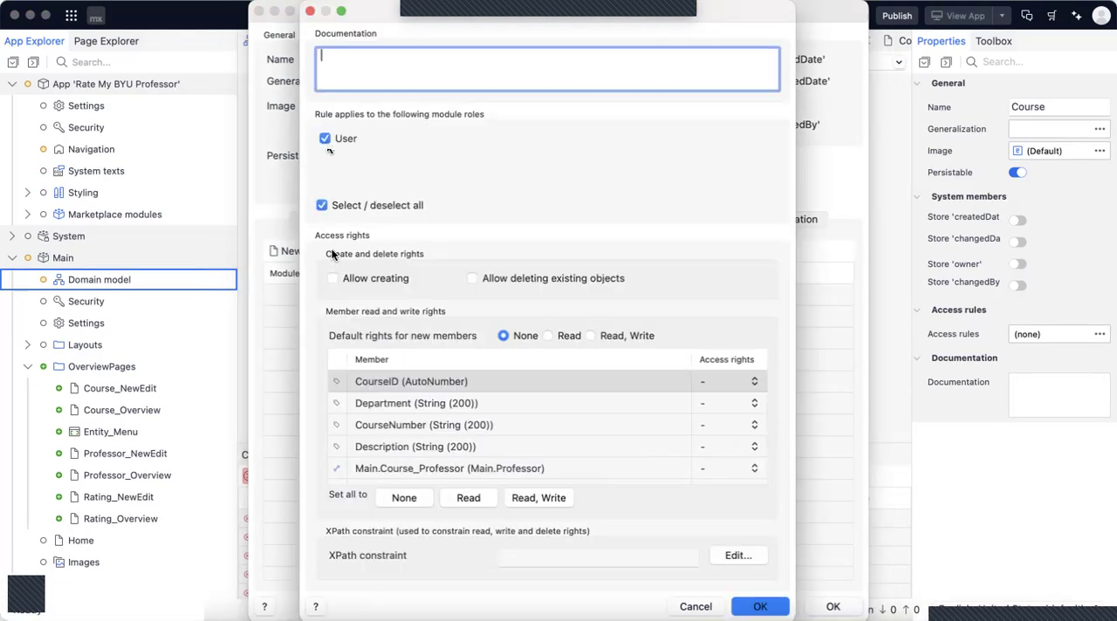
click(475, 281)
click(589, 336)
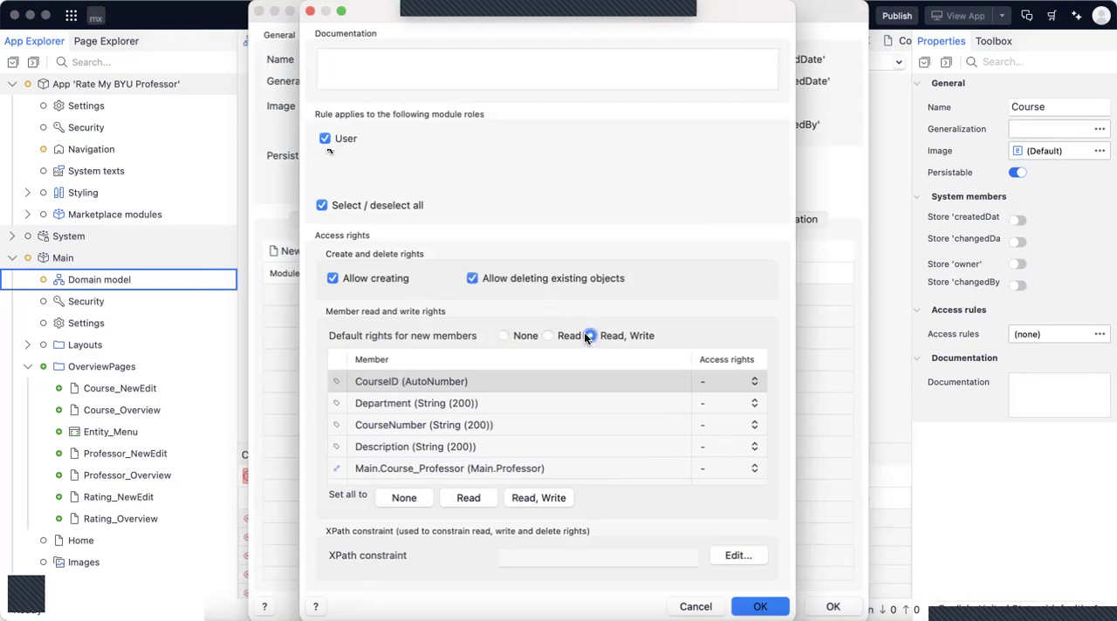
Set all Course members to Read, Write in one go, and confirm the access rule and the entity.
click(545, 494)
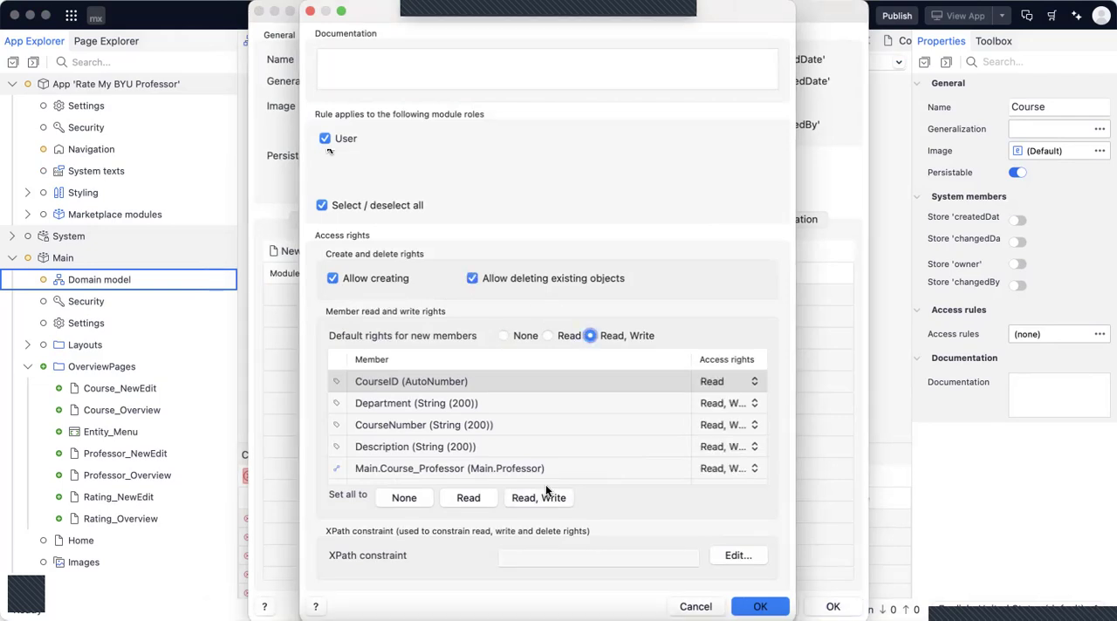
scroll(679, 446, down, 1)
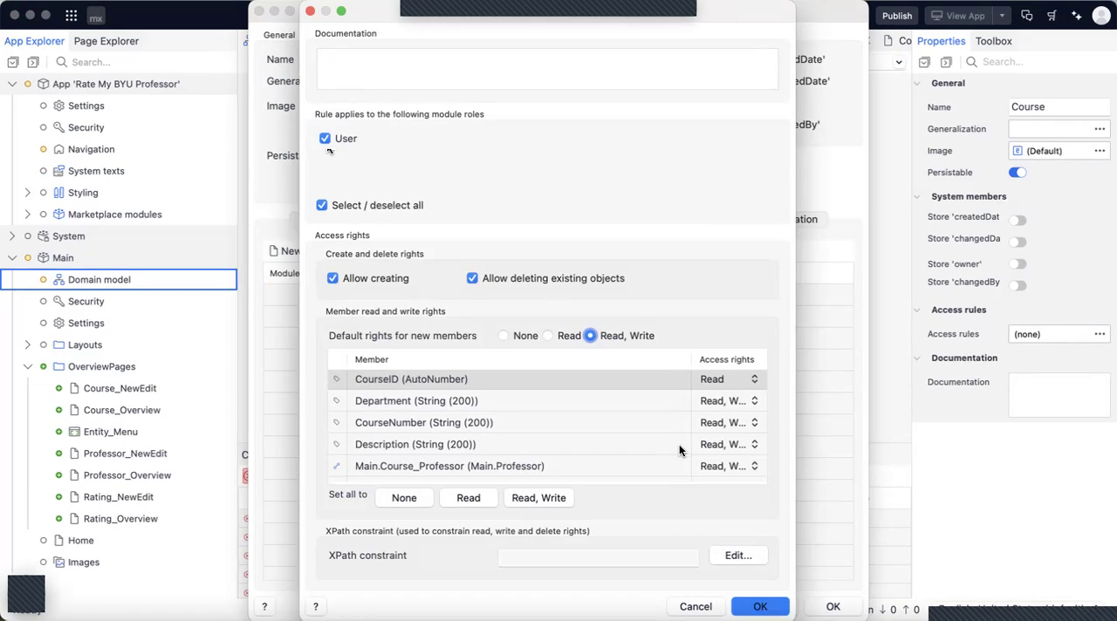
key(Return)
click(831, 605)
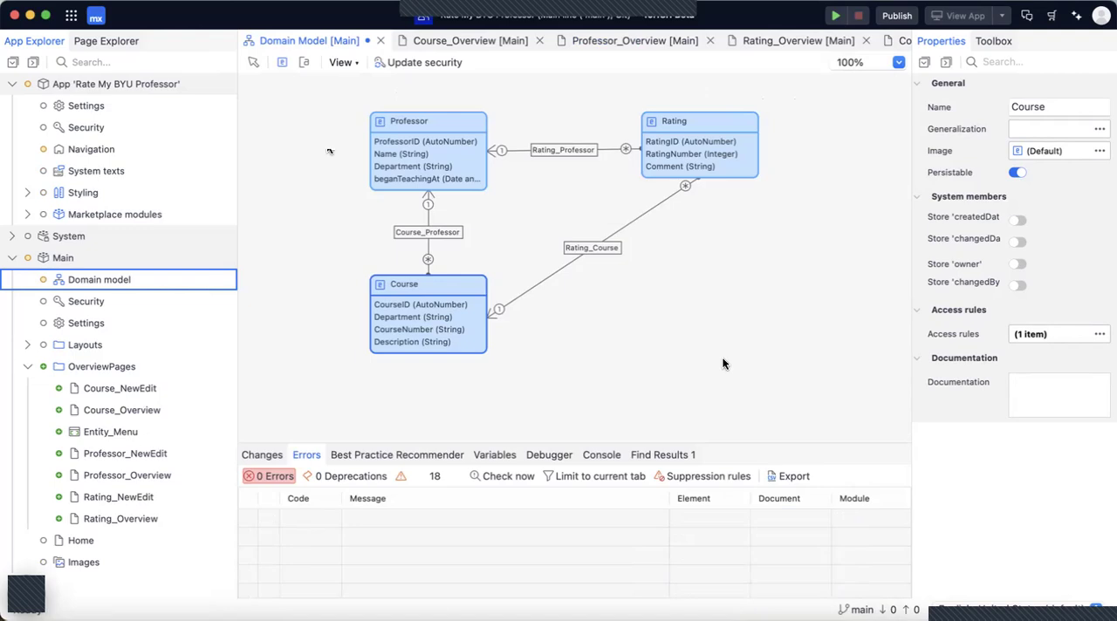
Save the domain model and run the app locally.
click(728, 342)
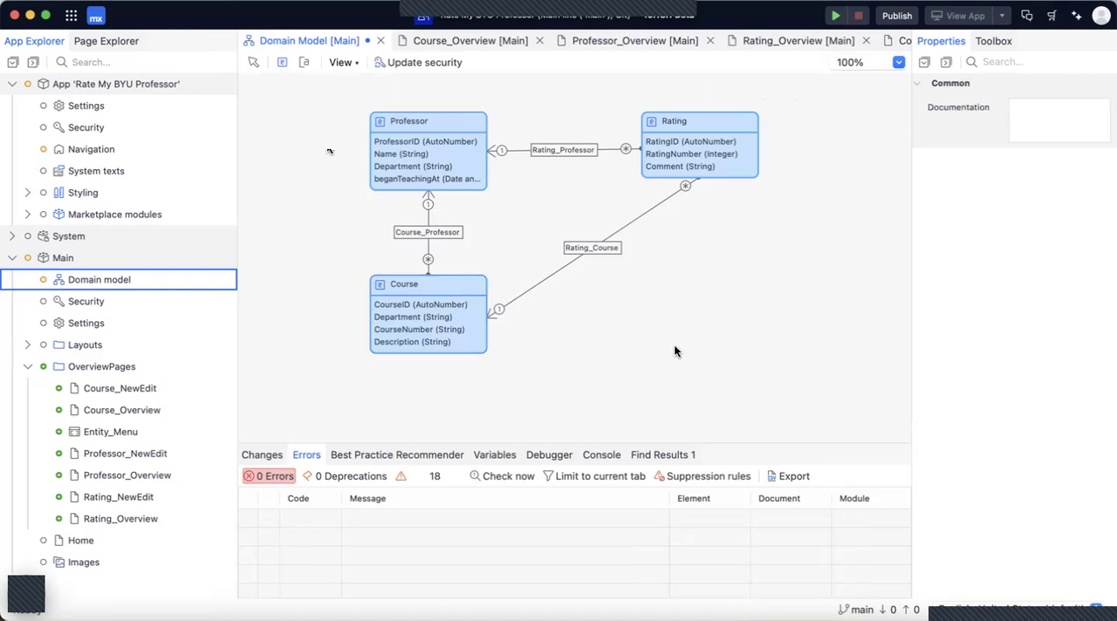
key(super+s)
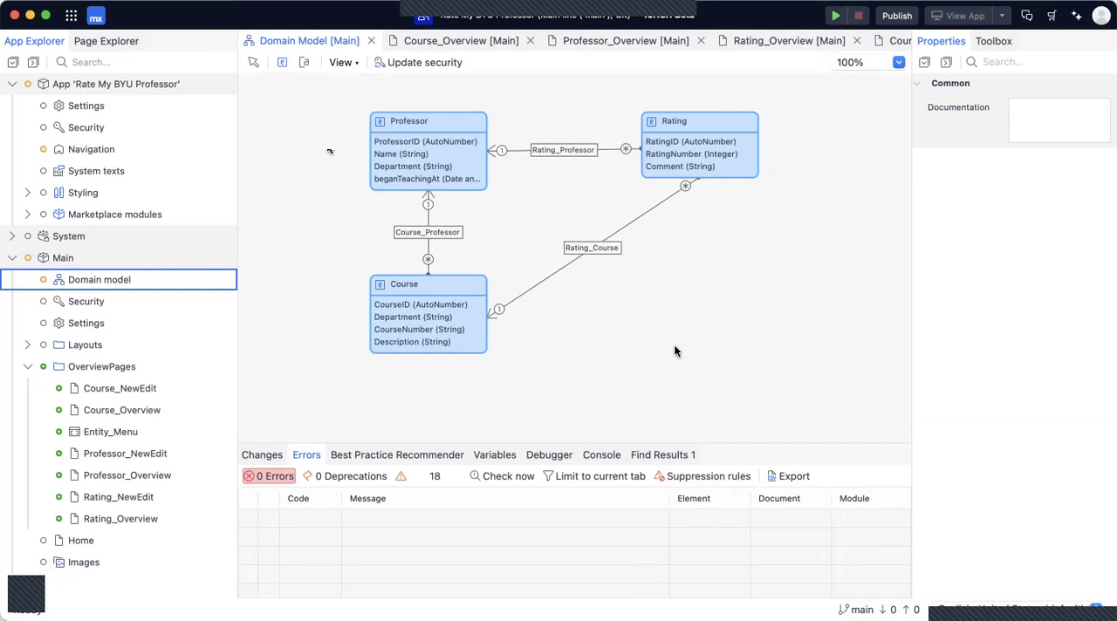
click(832, 19)
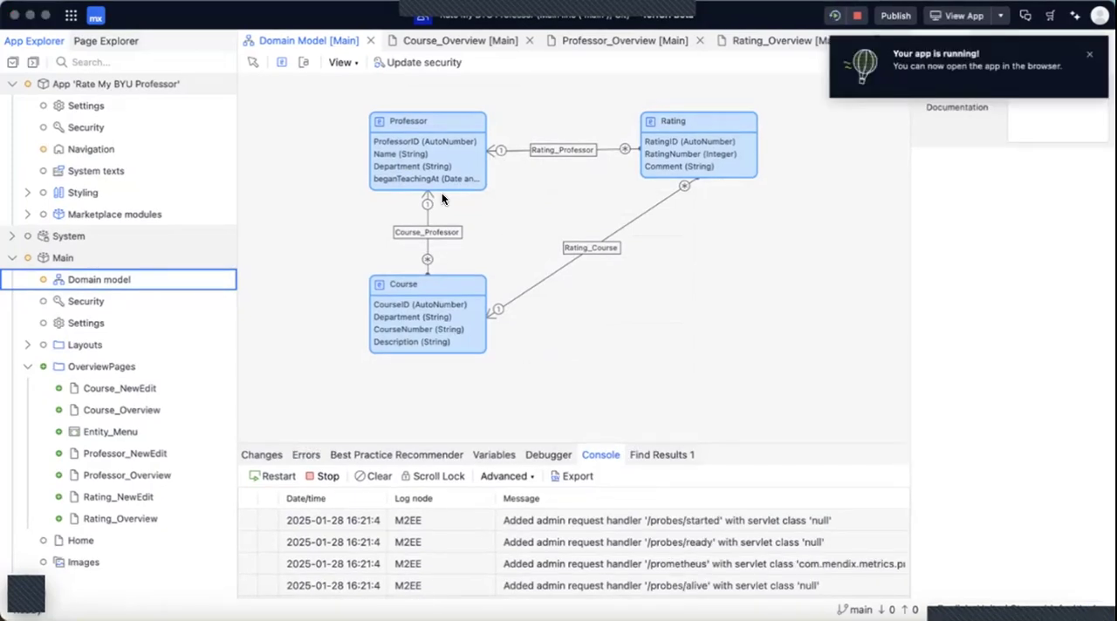
click(695, 22)
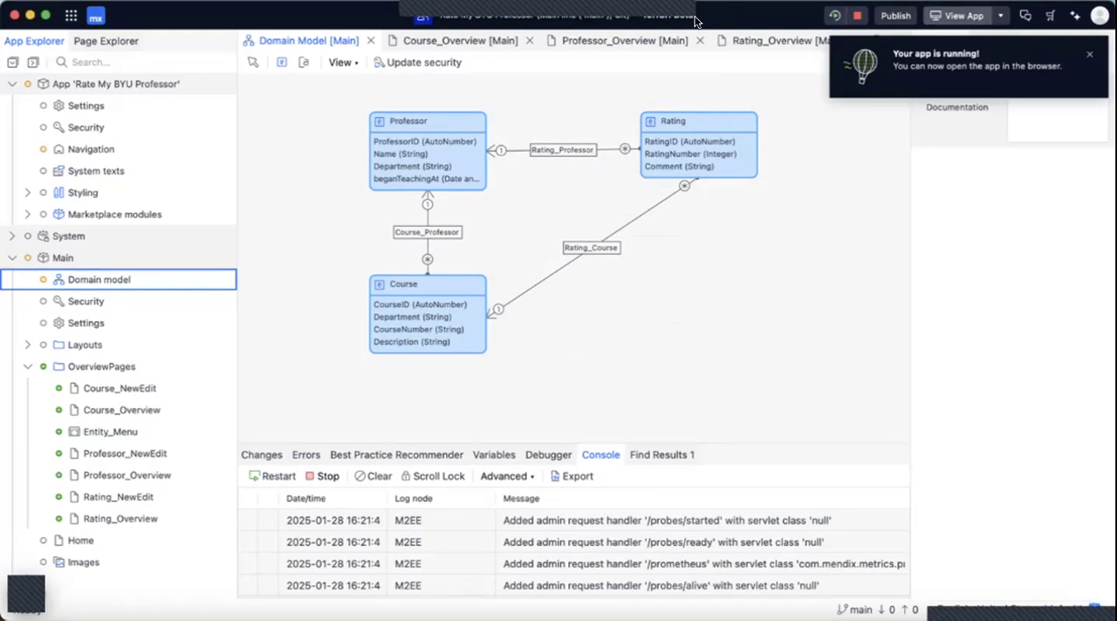
View the running app in the browser and look over the filter columns of the Professors and Courses overview pages.
click(696, 21)
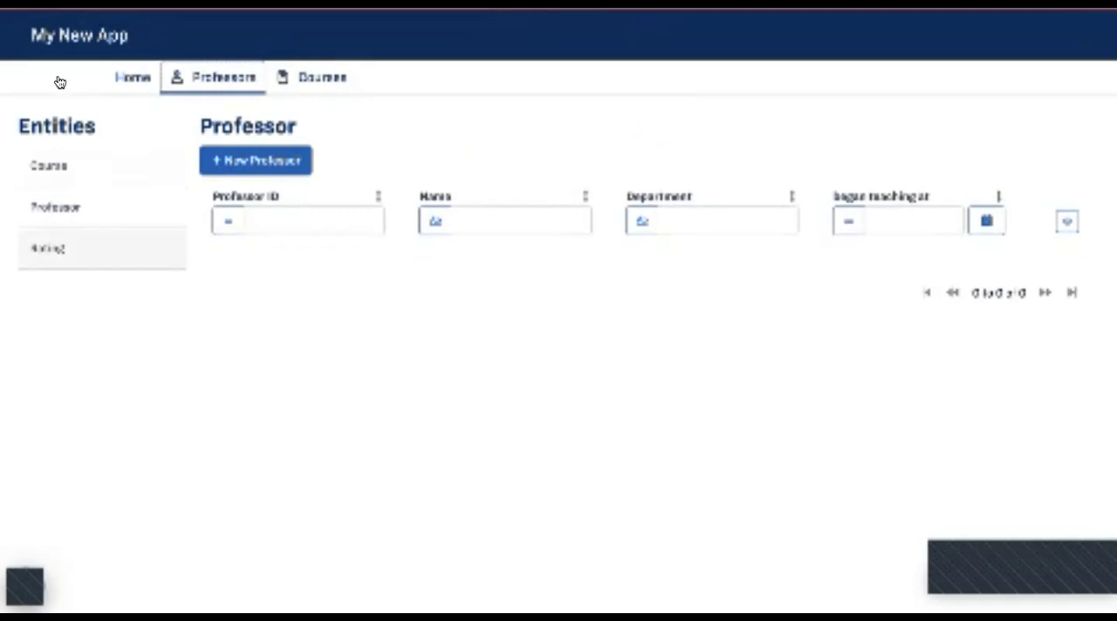
click(301, 221)
click(471, 221)
click(700, 222)
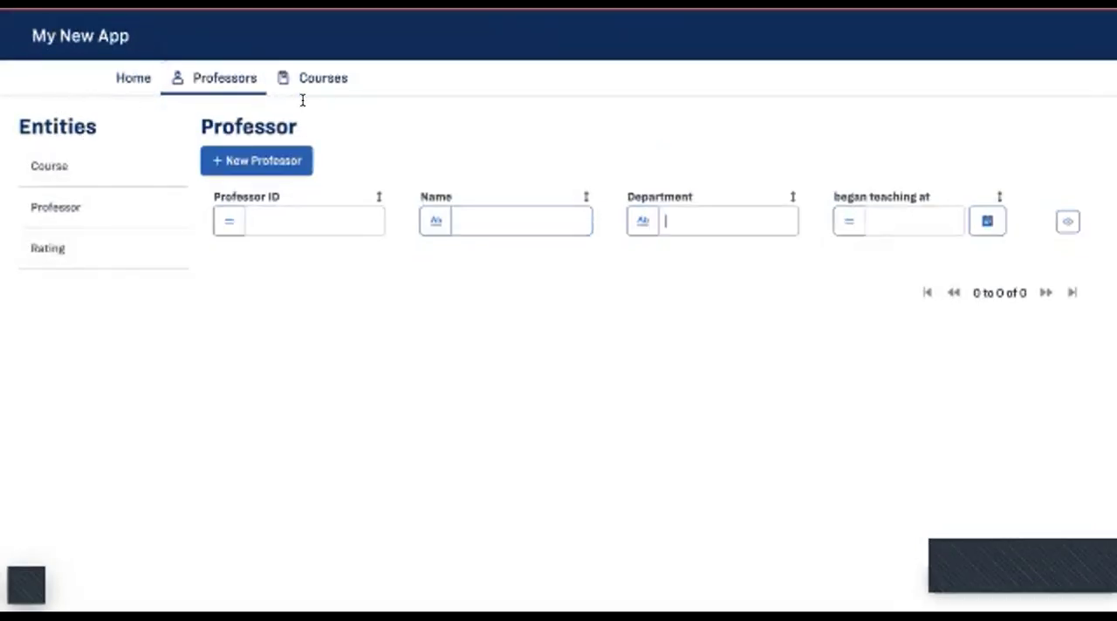
click(914, 221)
click(269, 125)
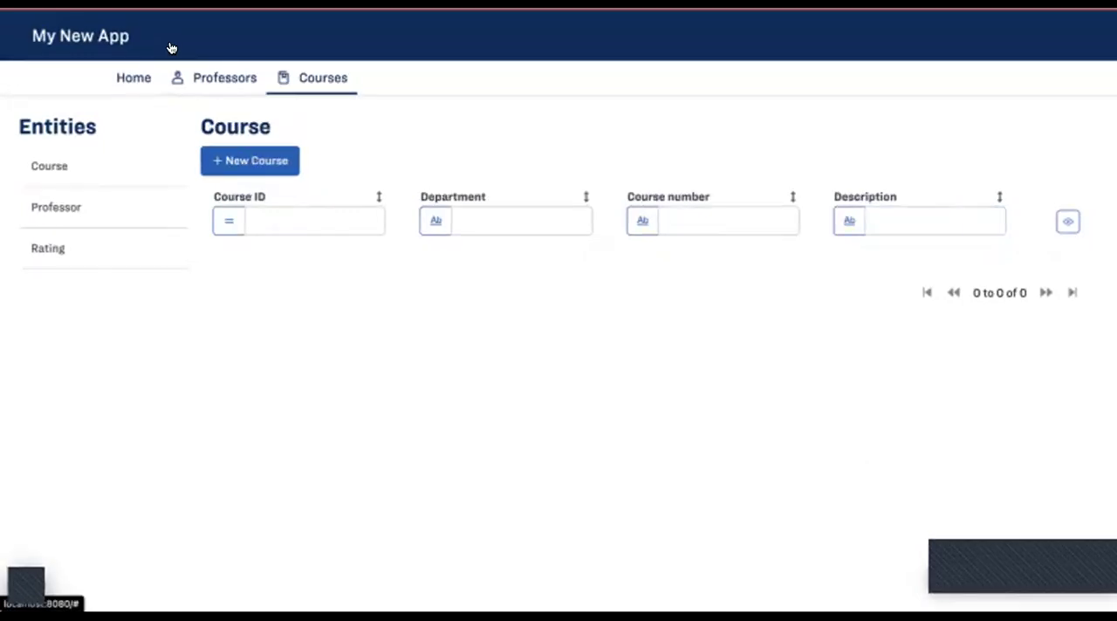
Create a new professor record with only the professor's full name filled in, and save it.
click(215, 77)
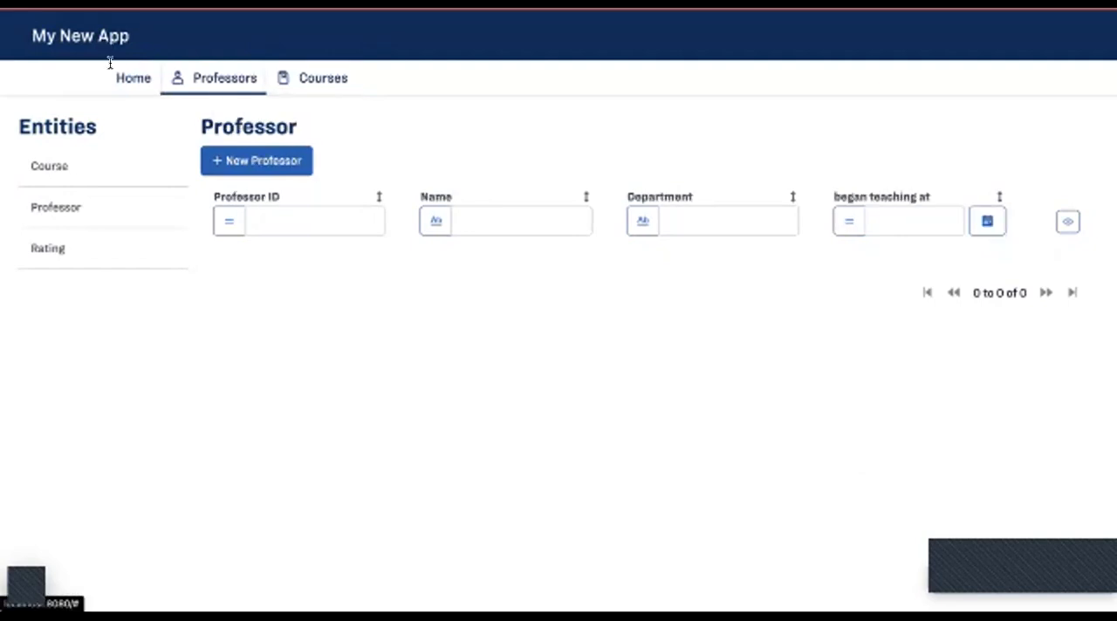
click(241, 160)
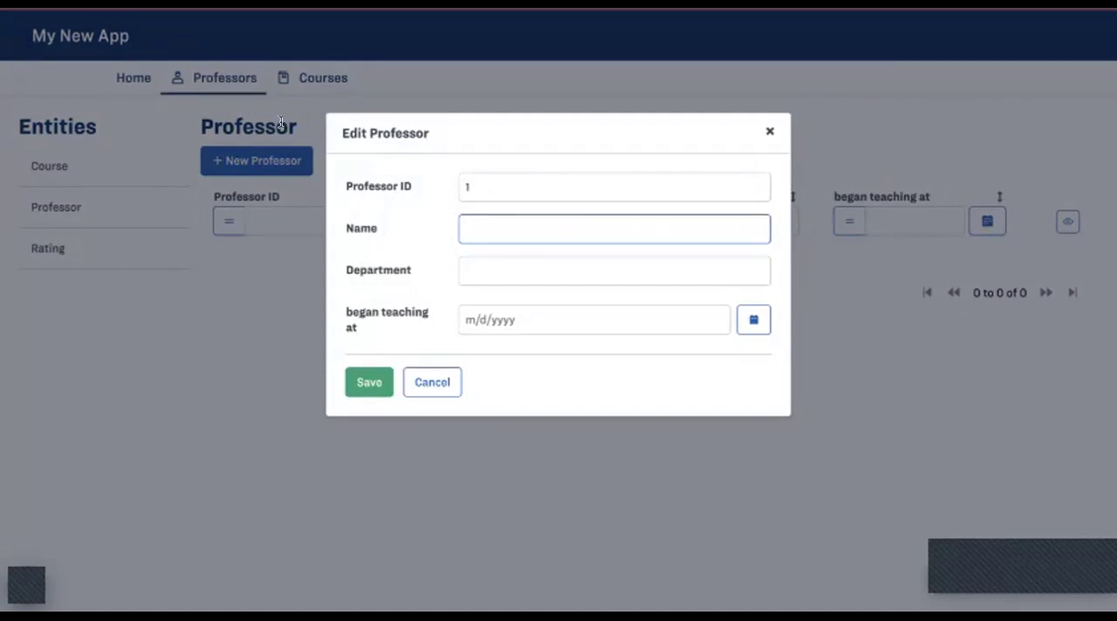
key(Tab)
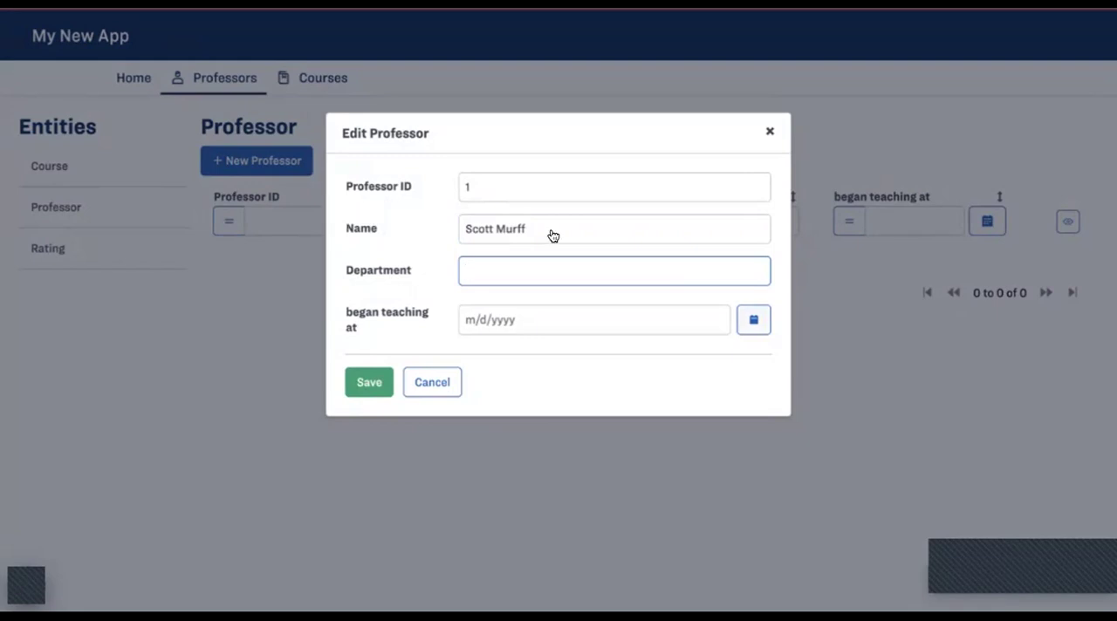
click(369, 382)
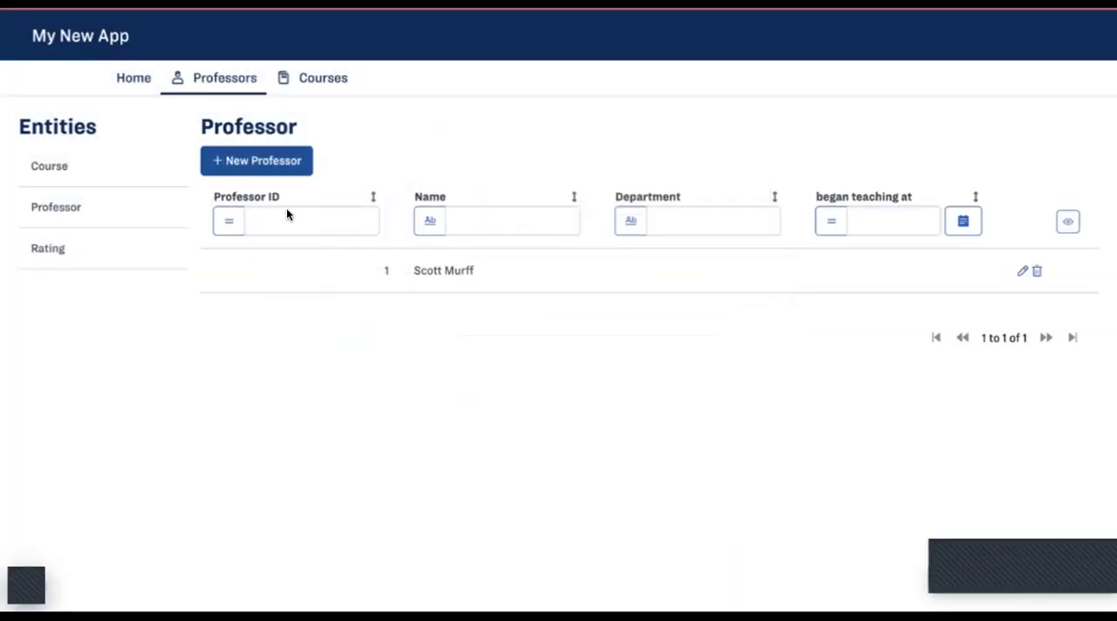
Review the new professor's row in the overview, including after visiting the Home page and returning to Professors.
double_click(459, 270)
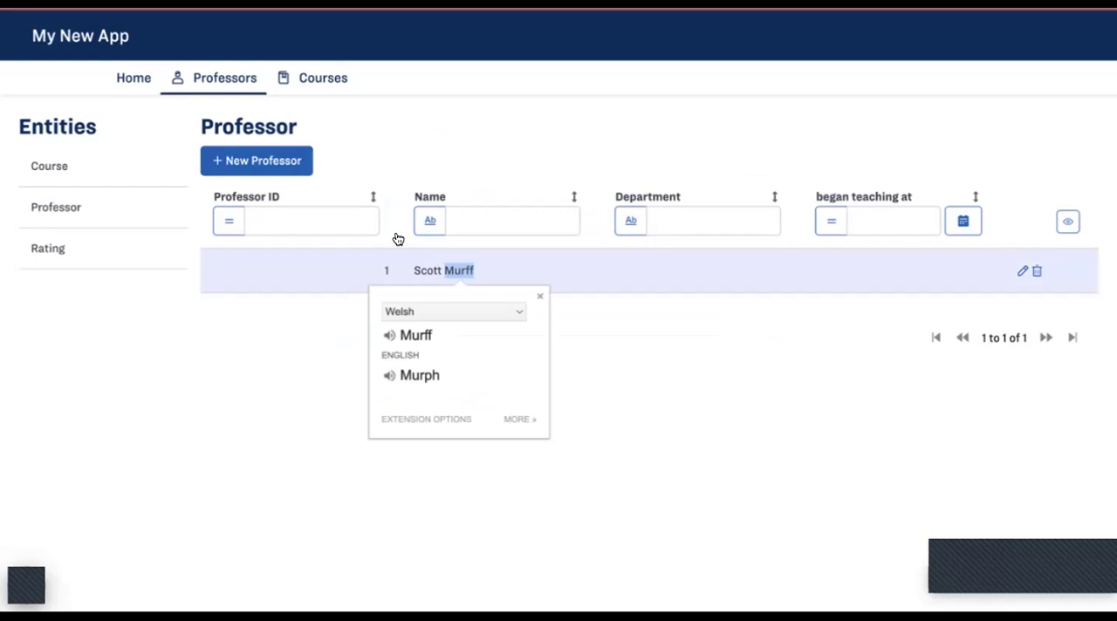
click(259, 275)
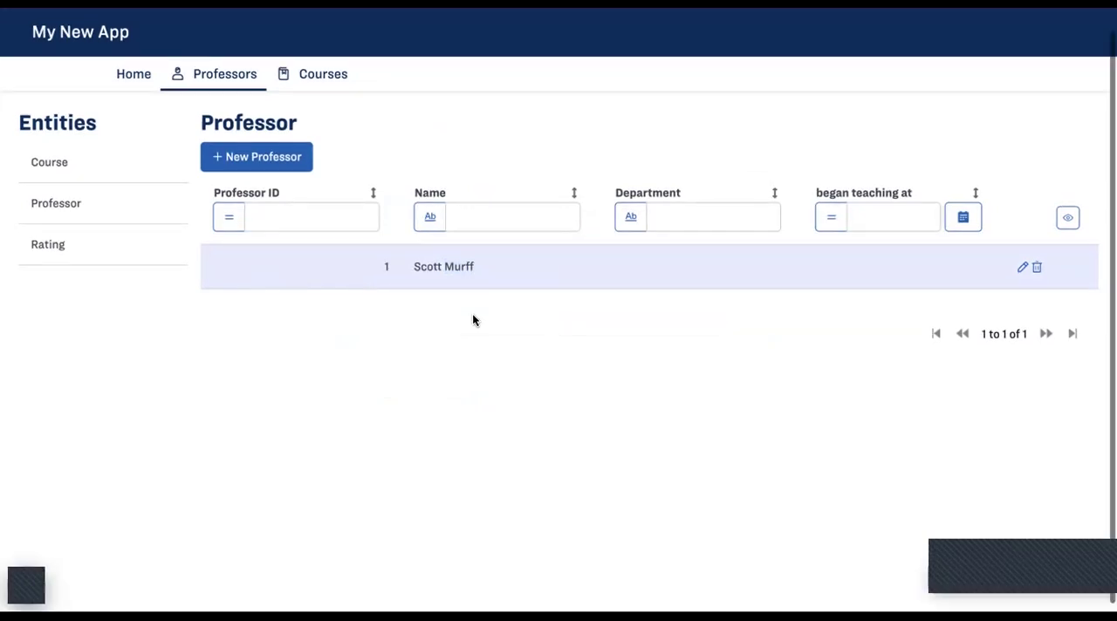
scroll(472, 320, up, 1)
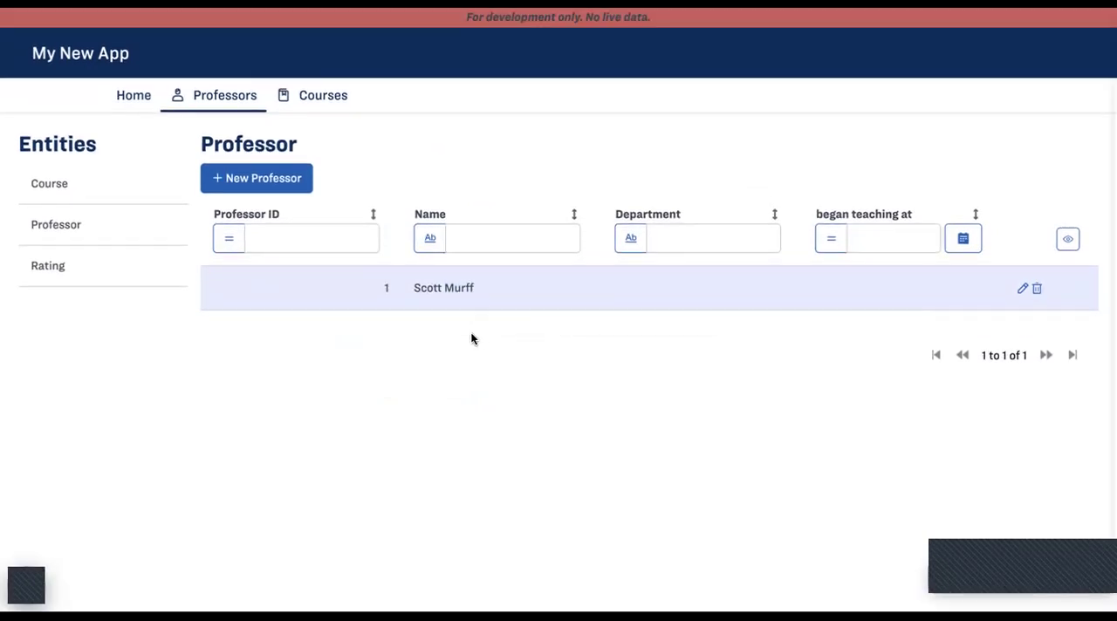
click(133, 98)
click(200, 94)
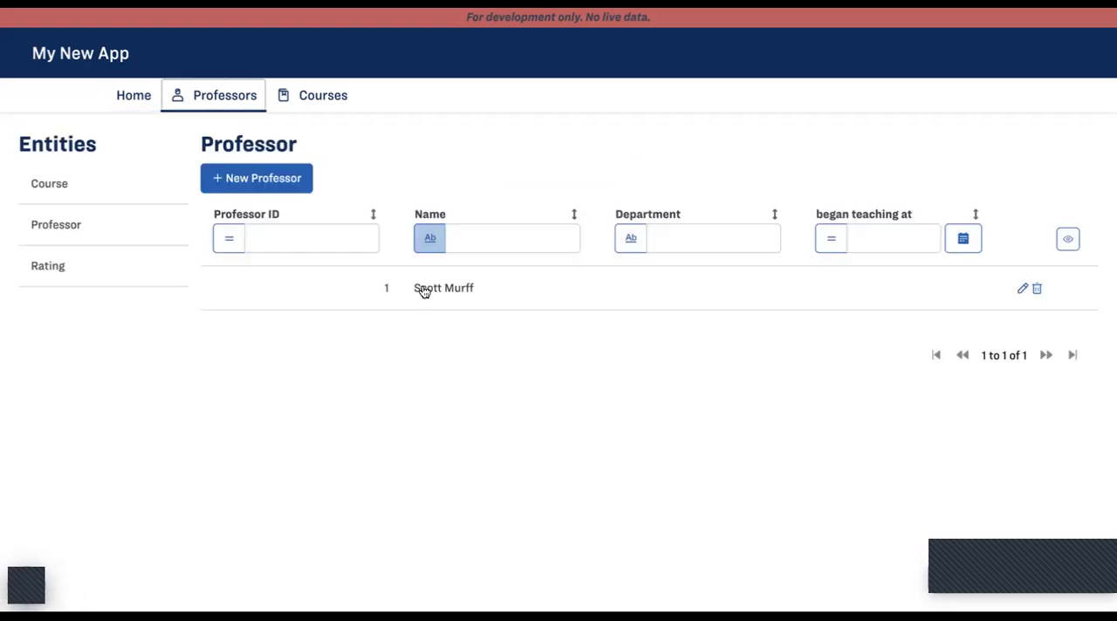
Start a new course record with course number "MSB 341" and description "An awesome class!".
click(323, 94)
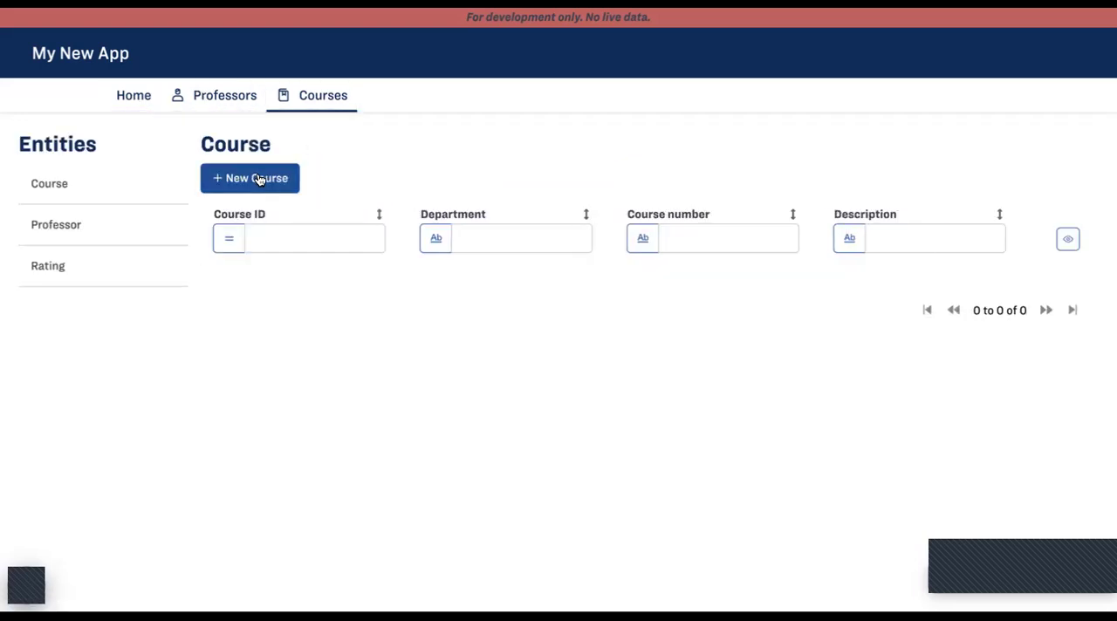
click(258, 179)
click(494, 261)
text(MSB 341)
click(493, 297)
text(An awesome class!)
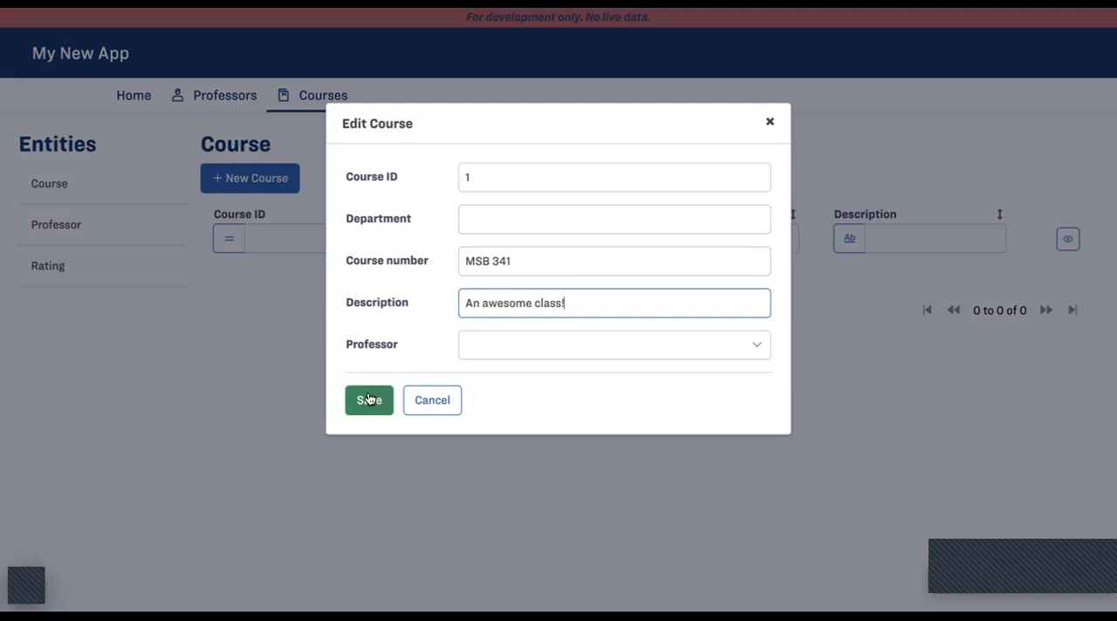
Assign the existing professor to the MSB 341 course and save the record.
click(480, 346)
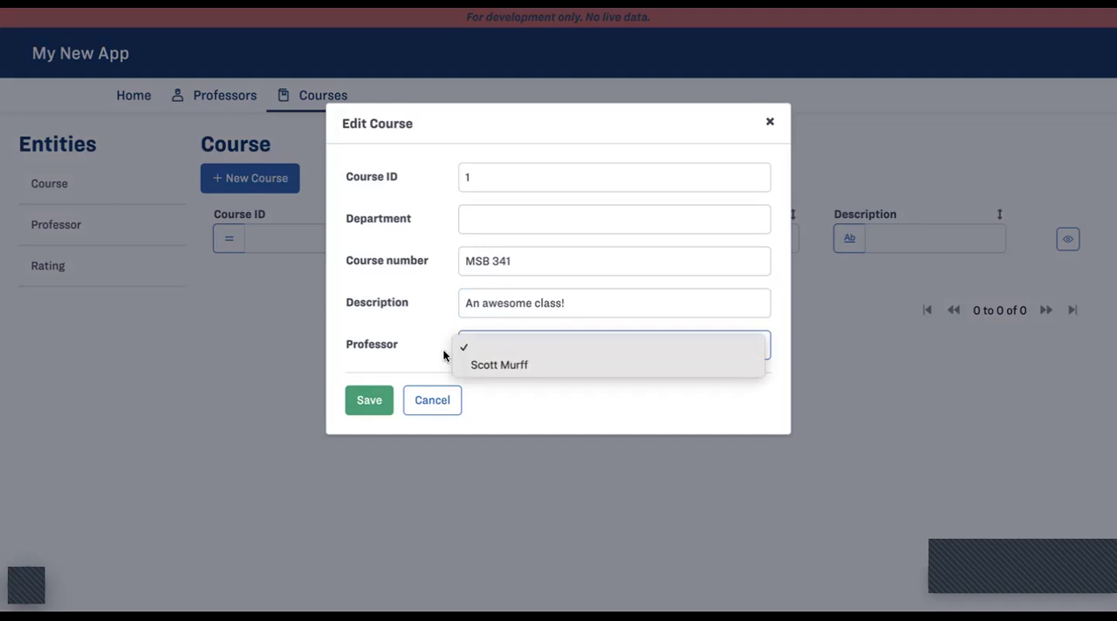
click(463, 364)
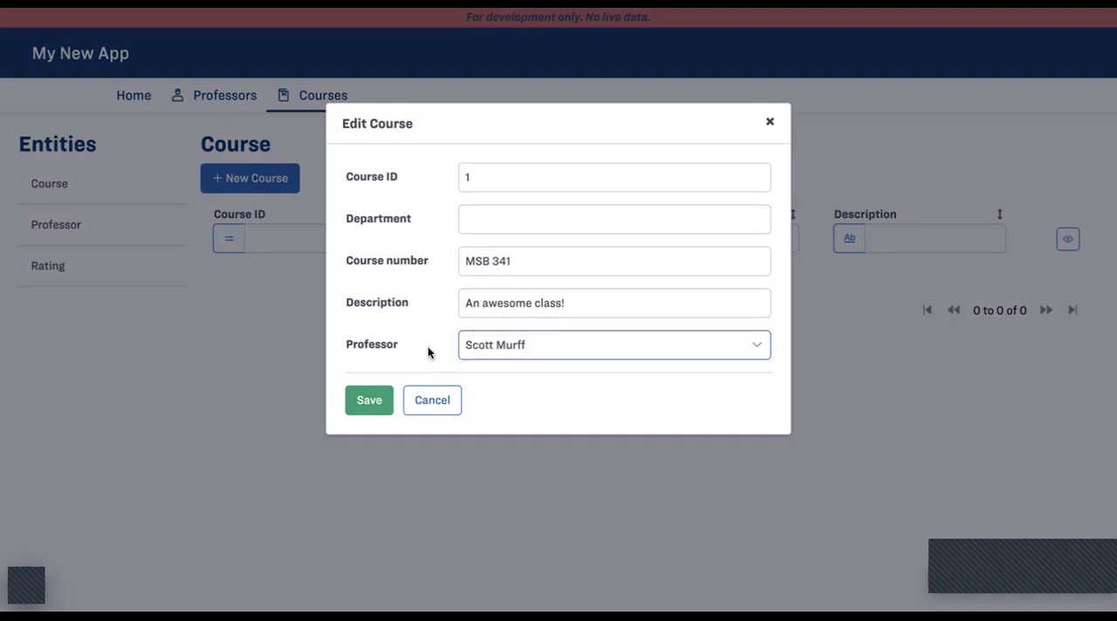
click(367, 400)
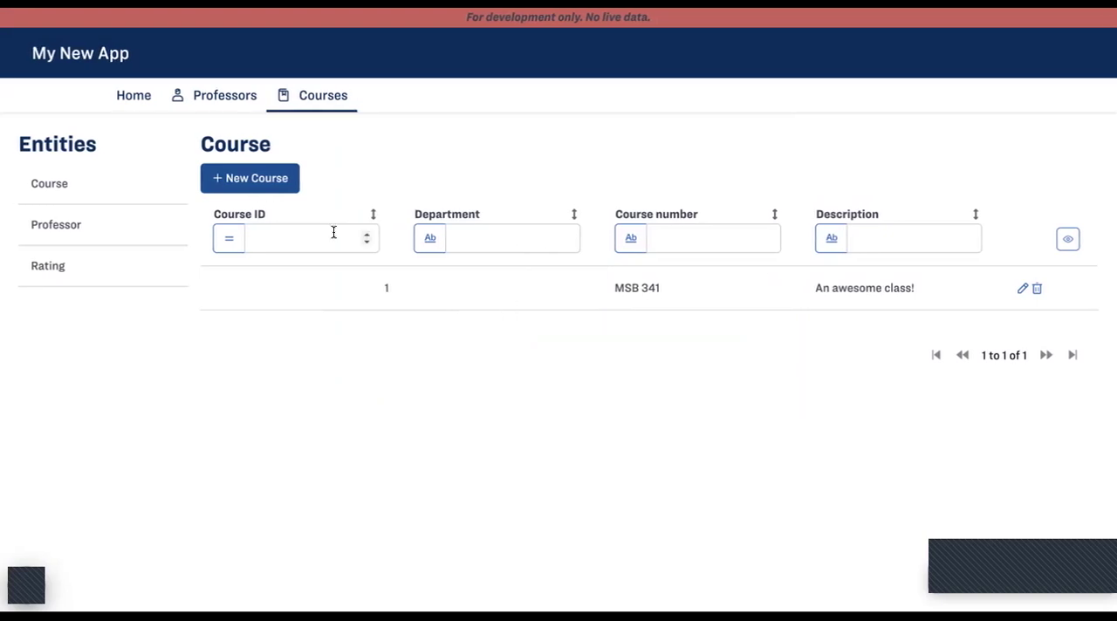
Examine the Home, Professors and Courses pages of the running app, checking navigation between them and the saved records.
click(197, 99)
click(137, 86)
click(205, 86)
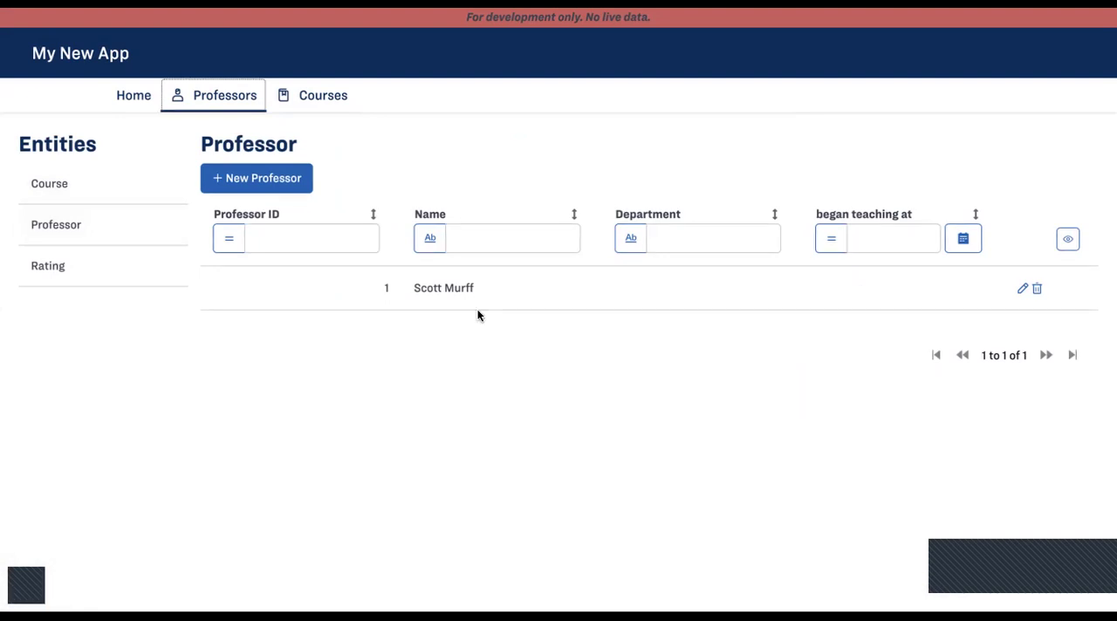
click(316, 98)
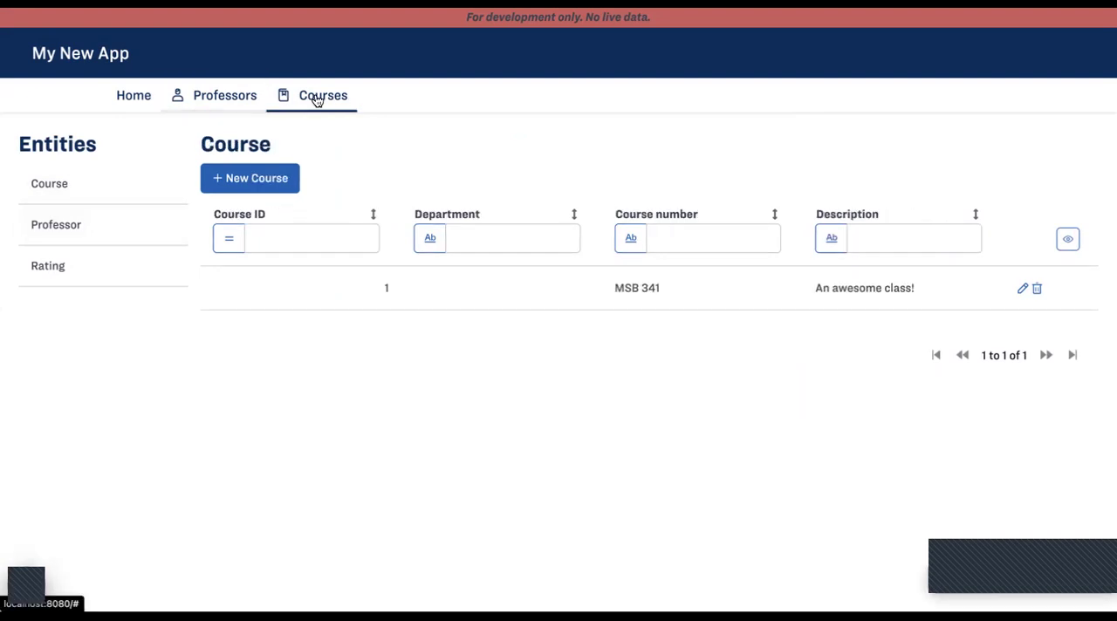
click(225, 99)
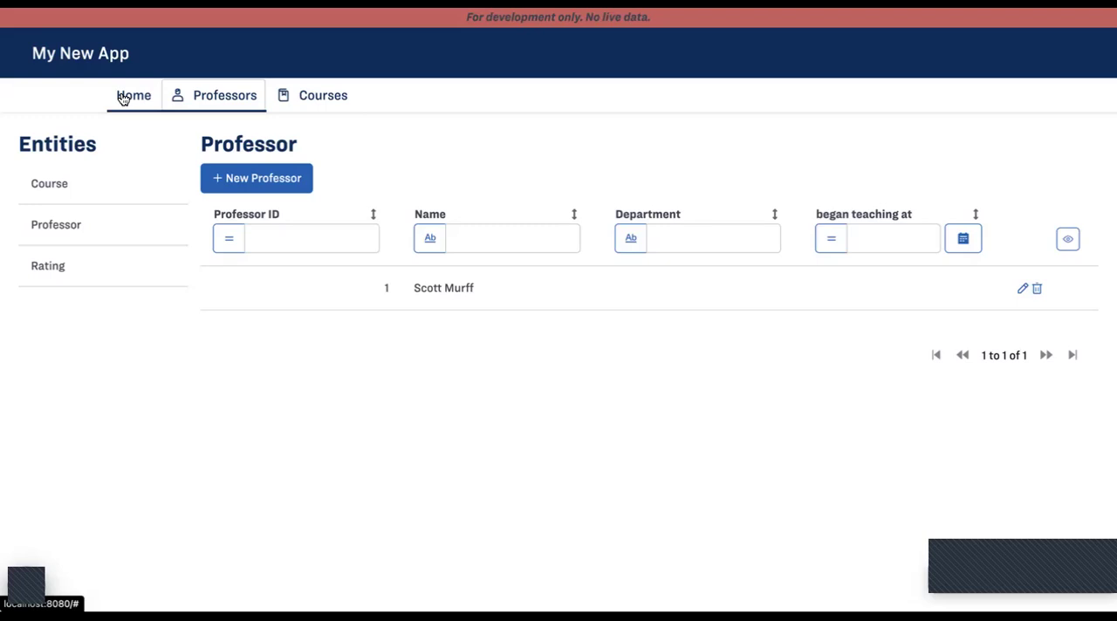
click(123, 99)
click(218, 96)
click(307, 93)
click(206, 89)
click(129, 91)
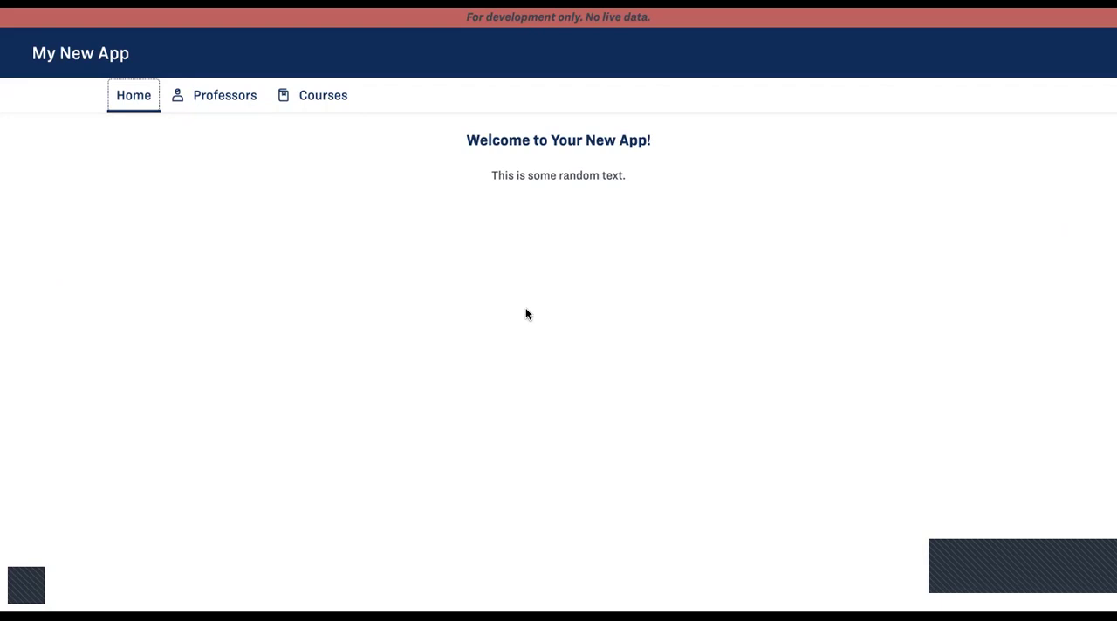
click(219, 98)
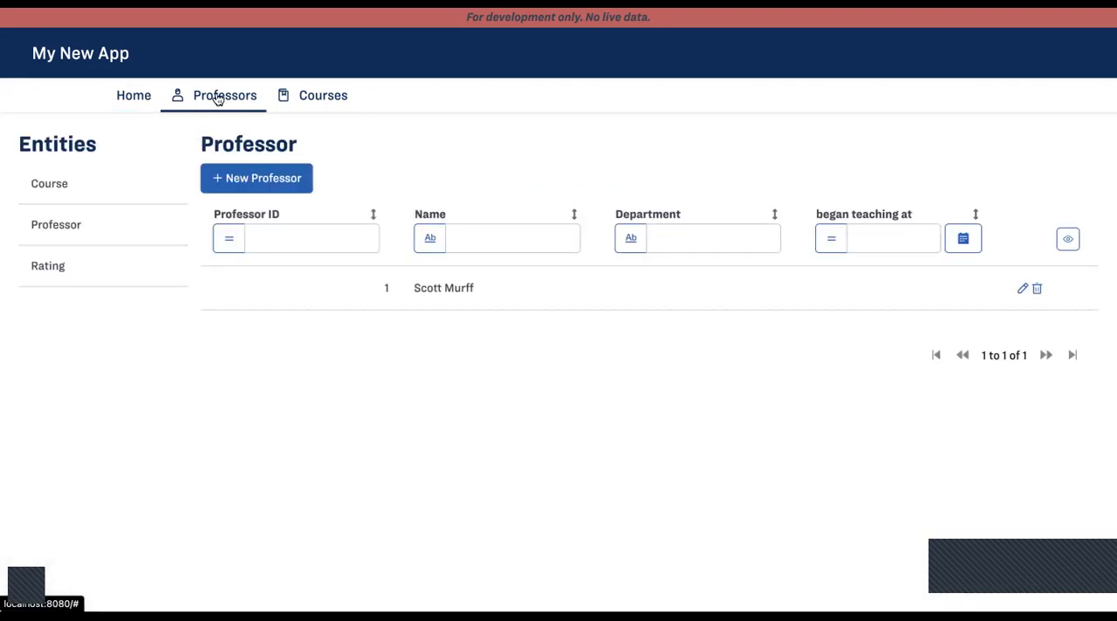
click(124, 95)
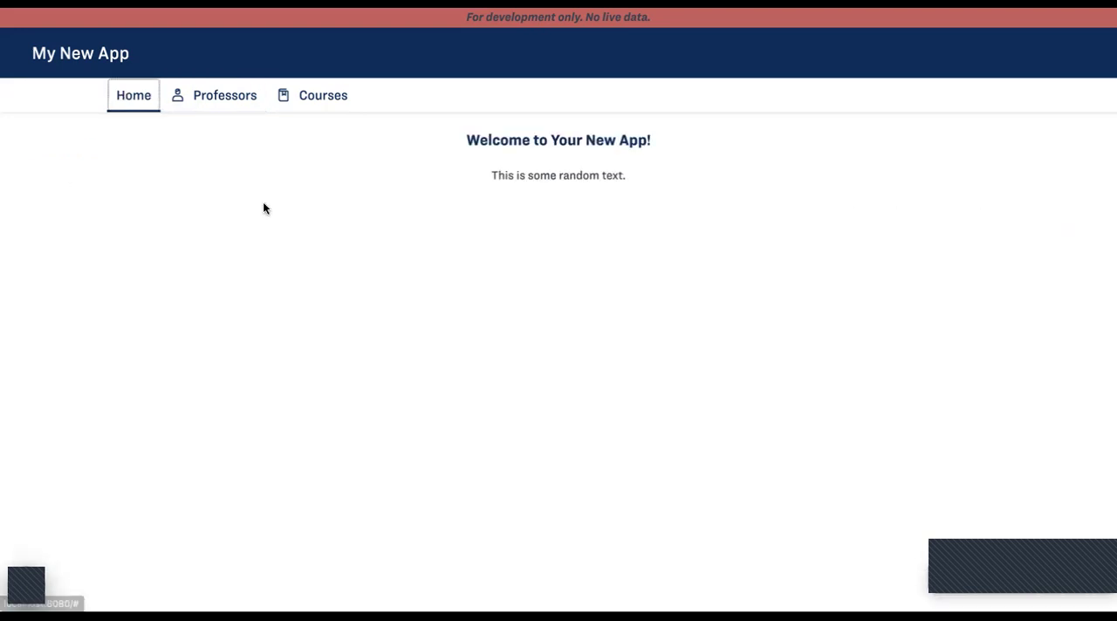
click(219, 98)
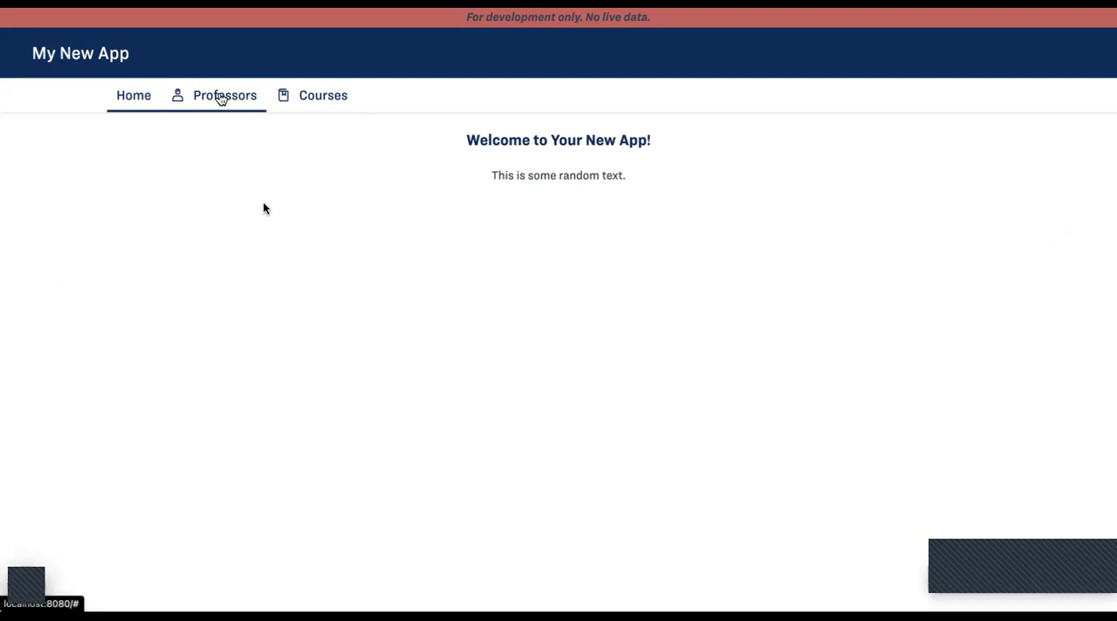
click(316, 93)
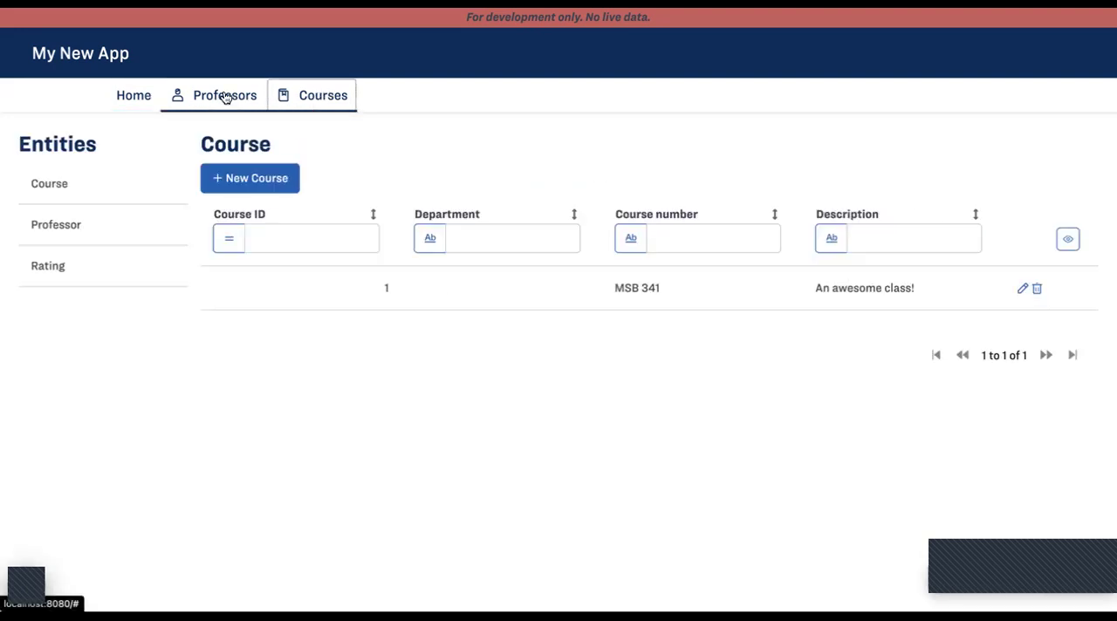